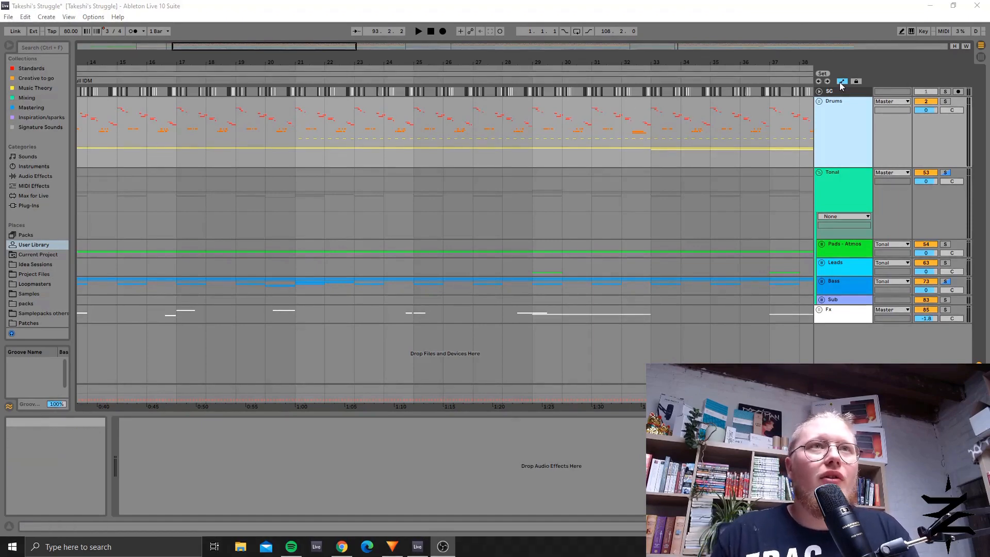
# Step: Fold the Tonal group and go through the SC, Drums, Tonal and Fx tracks one by one
pyautogui.click(829, 223)
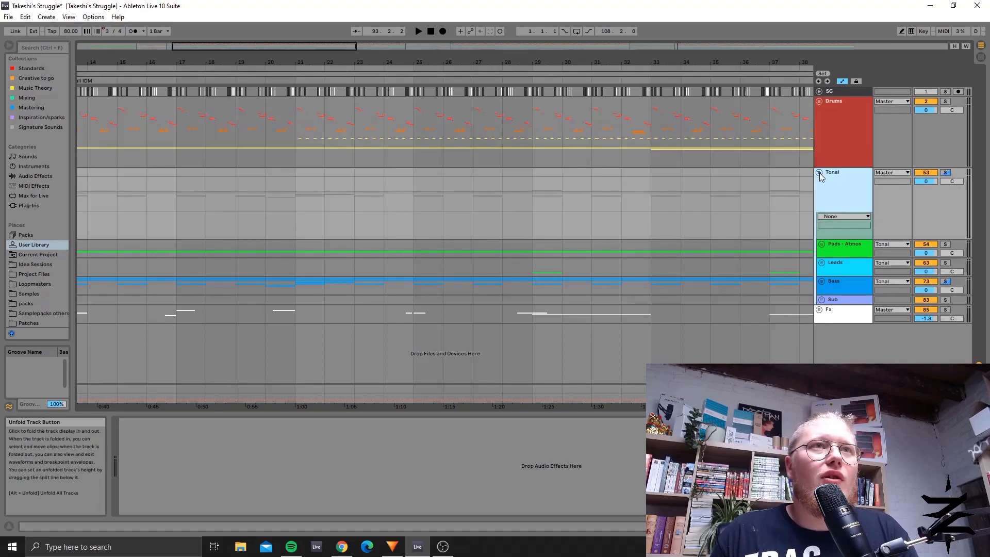
pyautogui.click(819, 172)
pyautogui.click(840, 91)
pyautogui.click(835, 129)
pyautogui.click(837, 176)
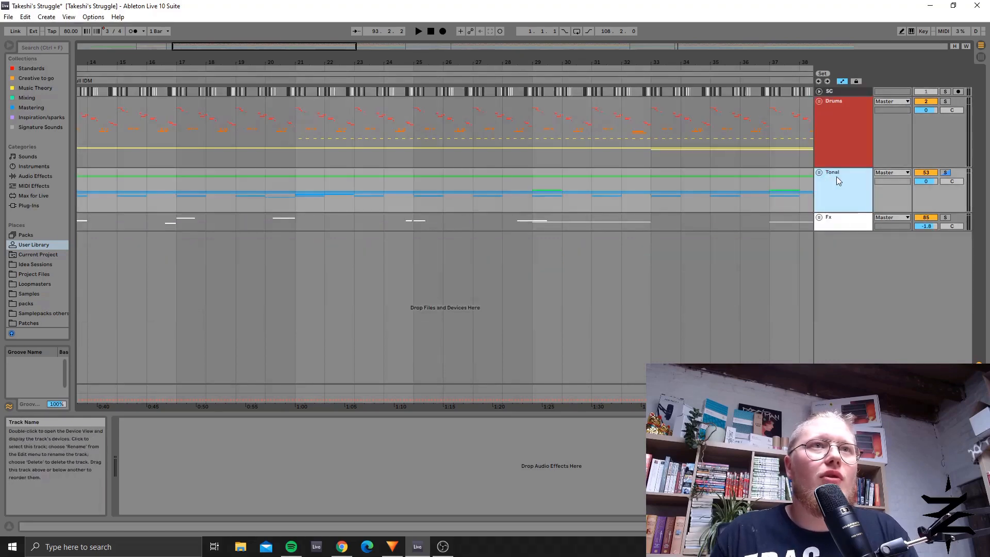
pyautogui.click(843, 225)
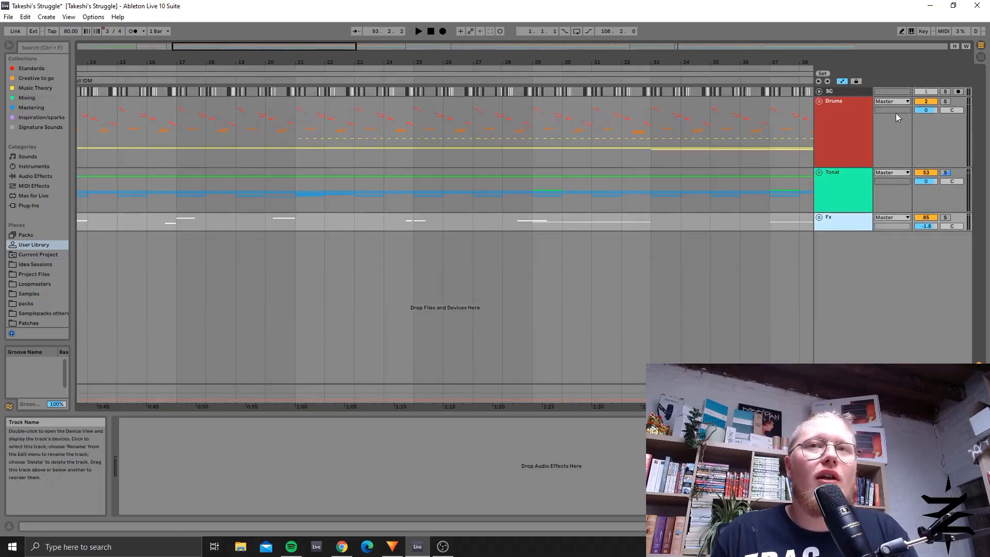
pyautogui.click(841, 92)
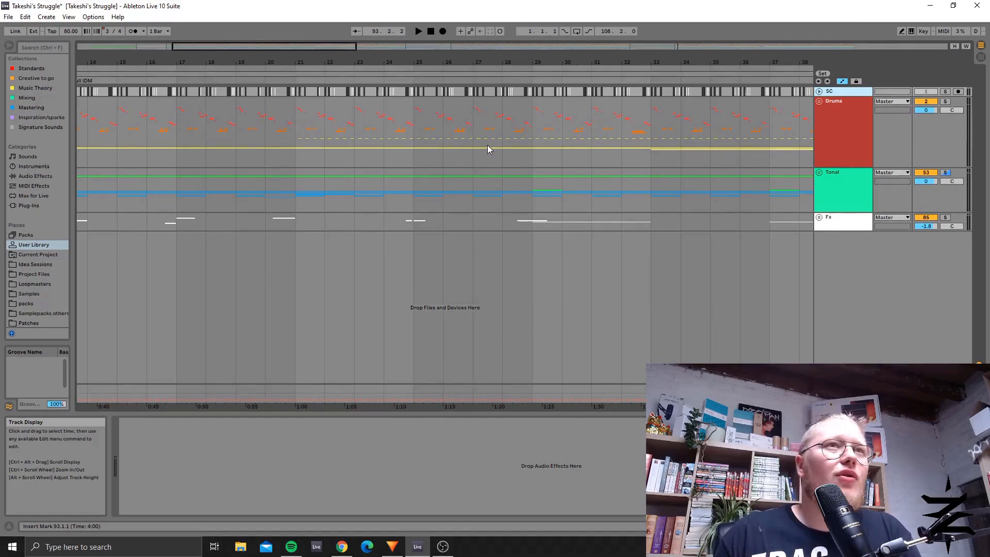
# Step: Show the whole arrangement and go through its EM Ambience, EM, C#m 3/4 Drop and C#m Serious locators
pyautogui.moveTo(361, 62); pyautogui.dragTo(334, 50)
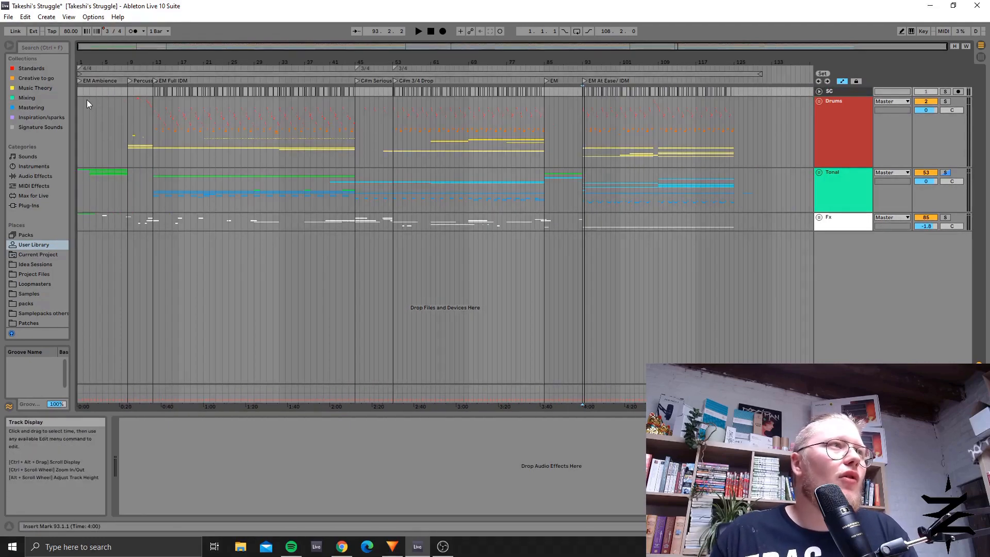
pyautogui.click(545, 82)
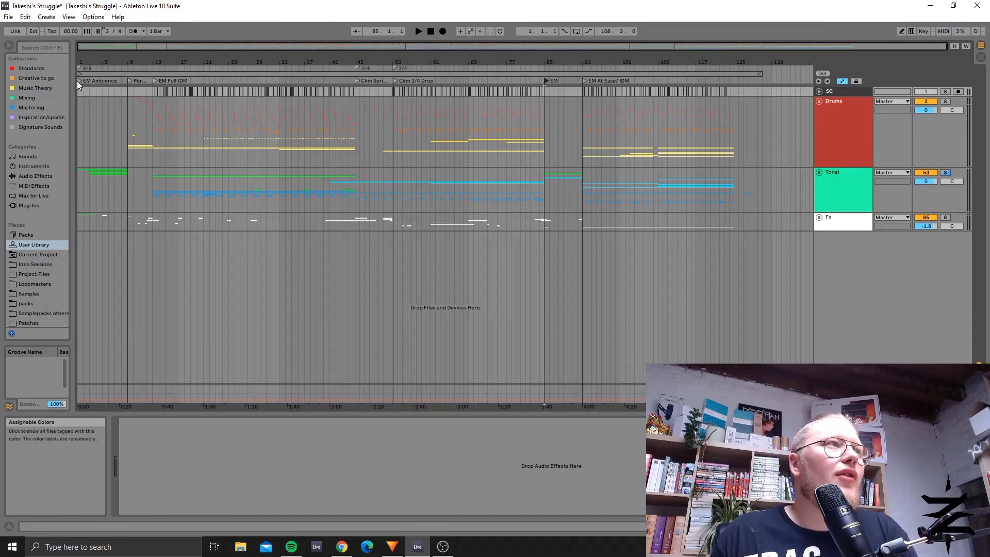
pyautogui.click(79, 81)
pyautogui.click(545, 81)
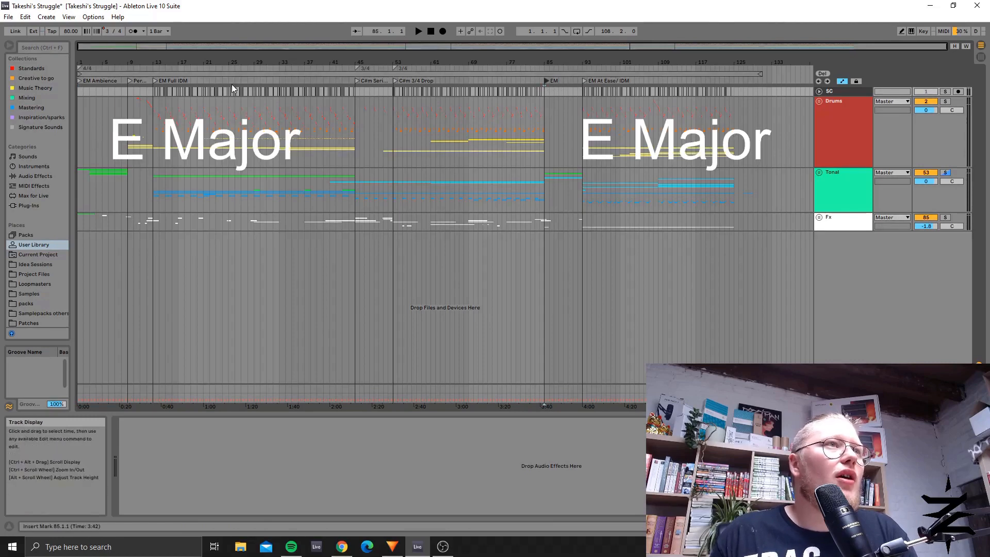
pyautogui.click(396, 81)
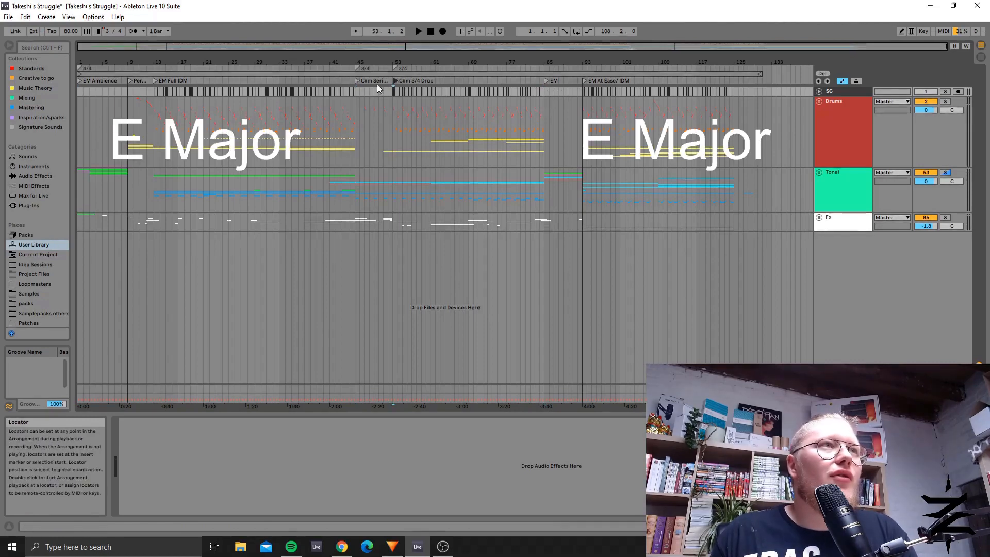
pyautogui.click(356, 81)
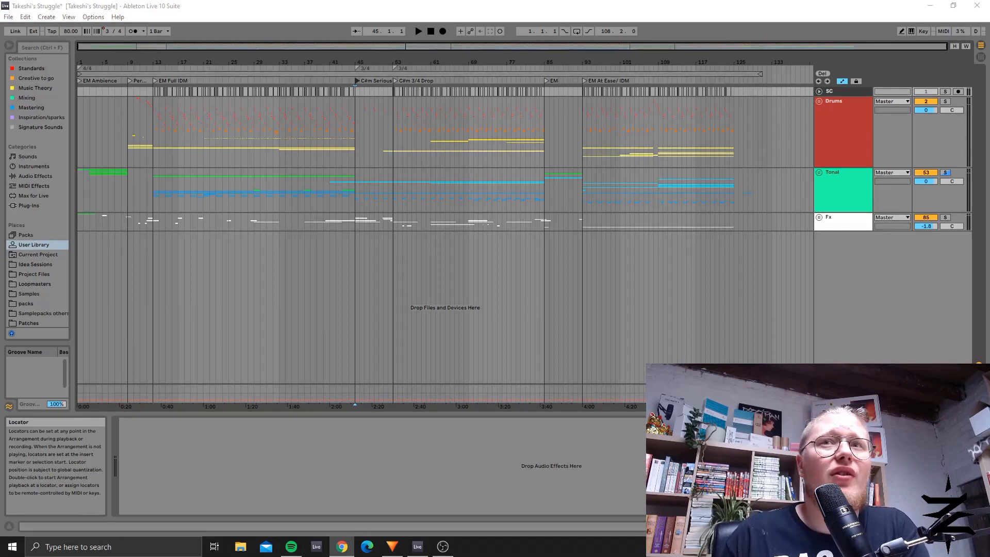
# Step: Select the Tonal group's material from bar 45 to bar 85, covering both C#m sections
pyautogui.moveTo(342, 62)
pyautogui.mouseDown()
pyautogui.moveTo(342, 77)
pyautogui.moveTo(441, 97)
pyautogui.moveTo(349, 64)
pyautogui.mouseUp()
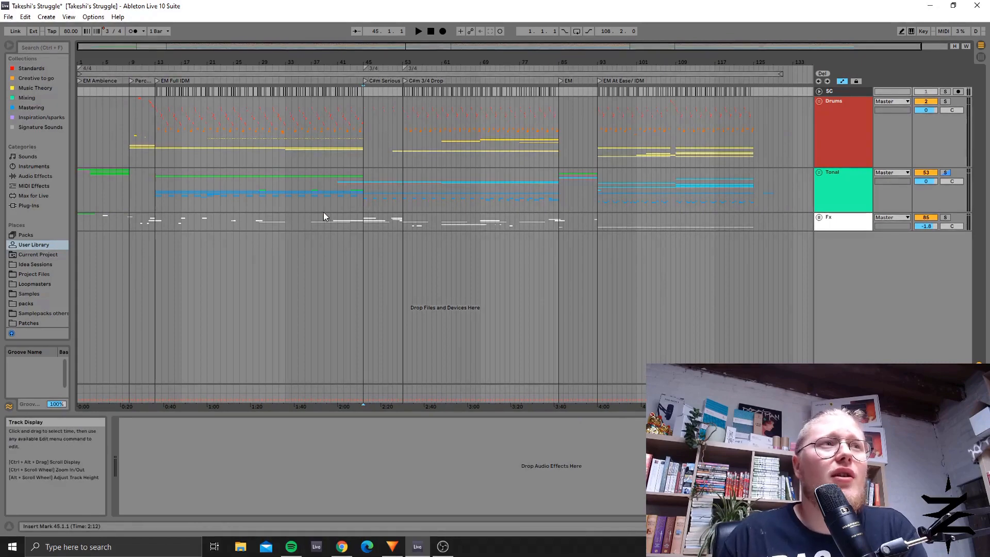
pyautogui.moveTo(364, 200); pyautogui.dragTo(558, 206)
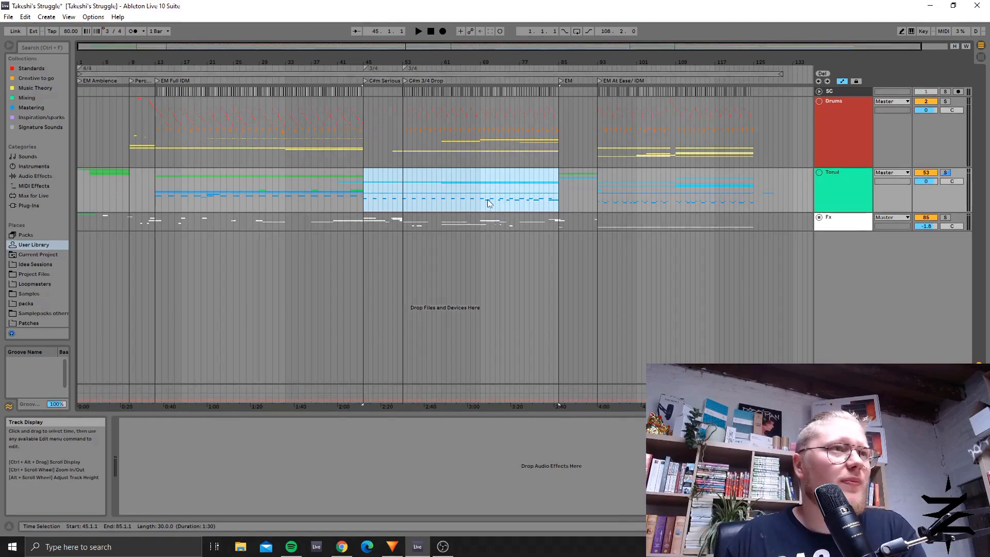
pyautogui.moveTo(363, 210); pyautogui.dragTo(561, 209)
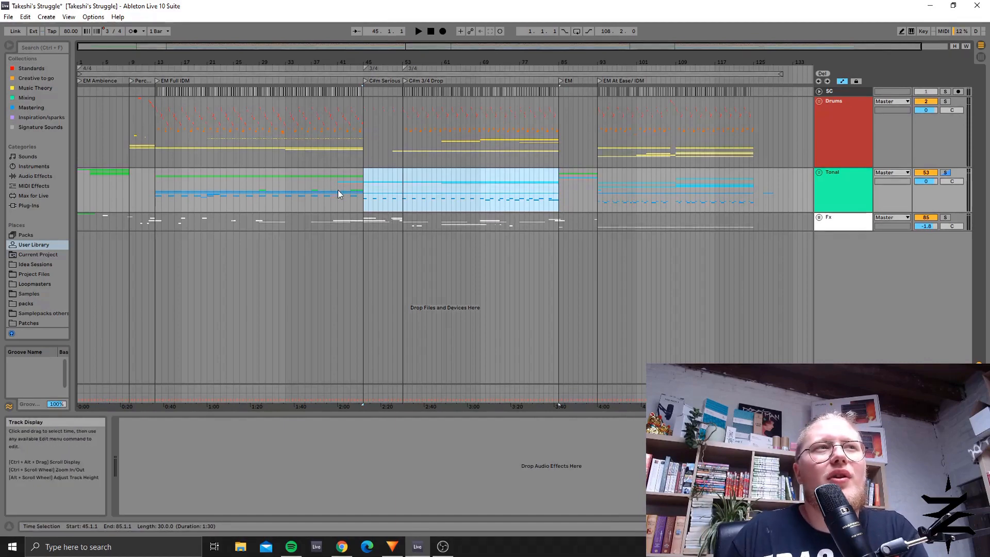
# Step: Examine the Tonal group's transition into the C#m Serious section by placing the insert marker at points between bars 40 and 49
pyautogui.click(351, 181)
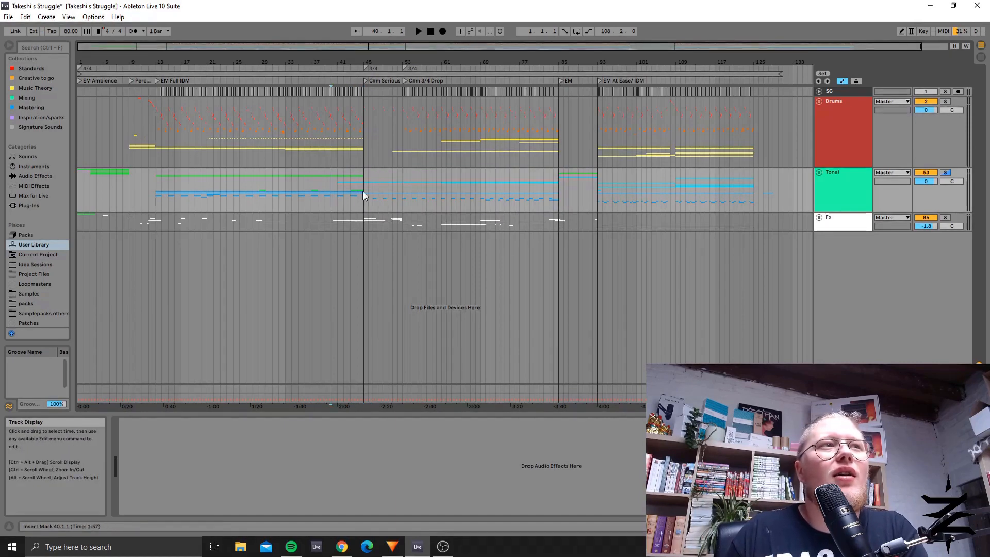
pyautogui.click(377, 202)
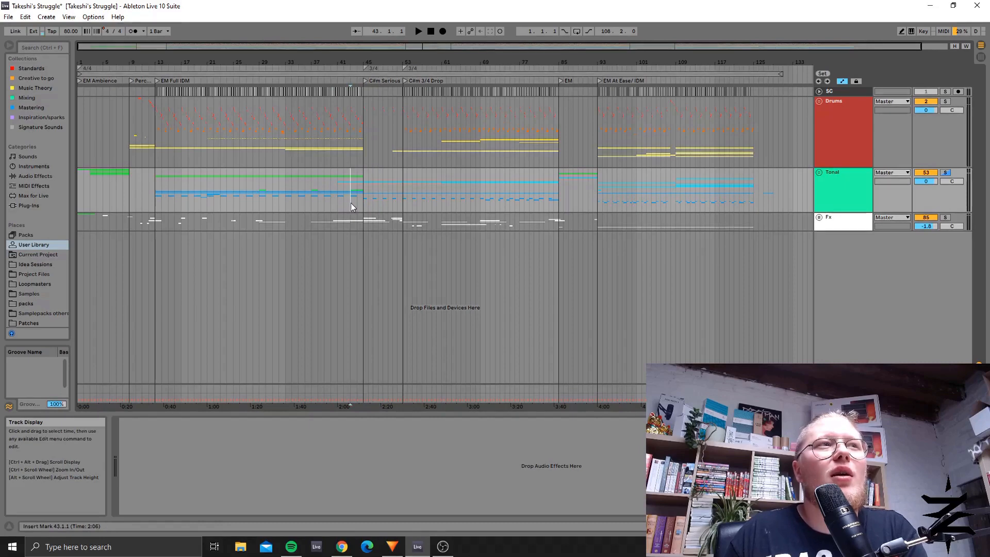
pyautogui.click(338, 206)
pyautogui.click(383, 209)
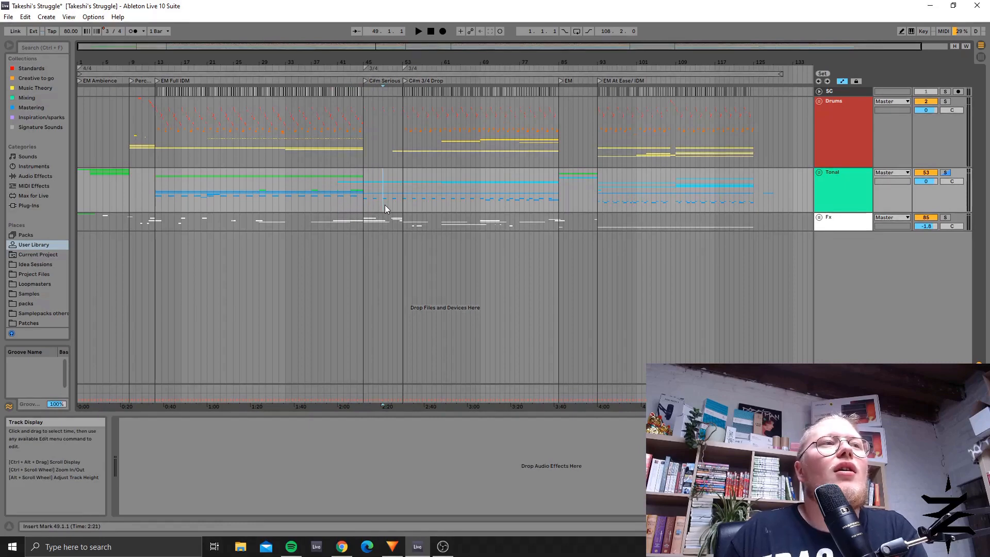
pyautogui.click(361, 205)
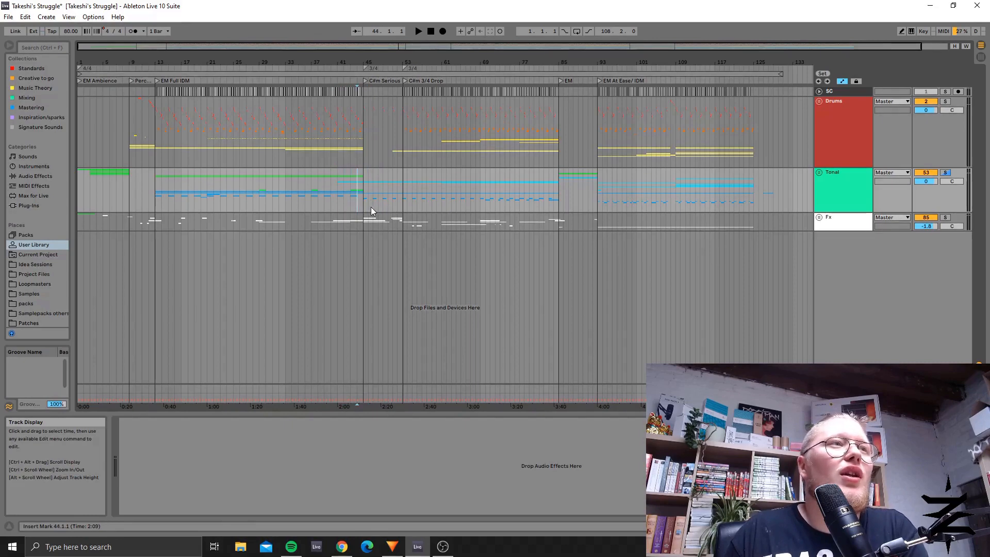
pyautogui.click(376, 207)
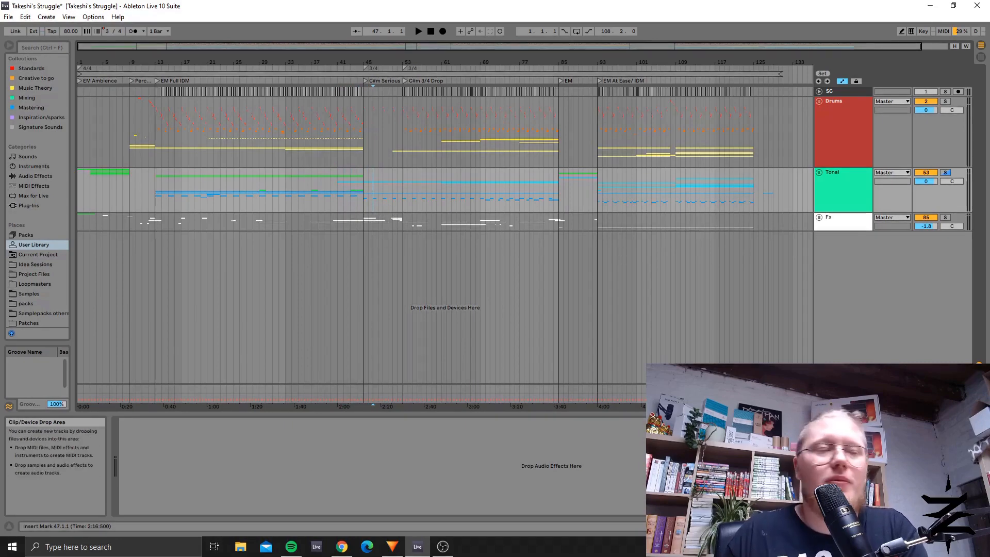
pyautogui.click(436, 550)
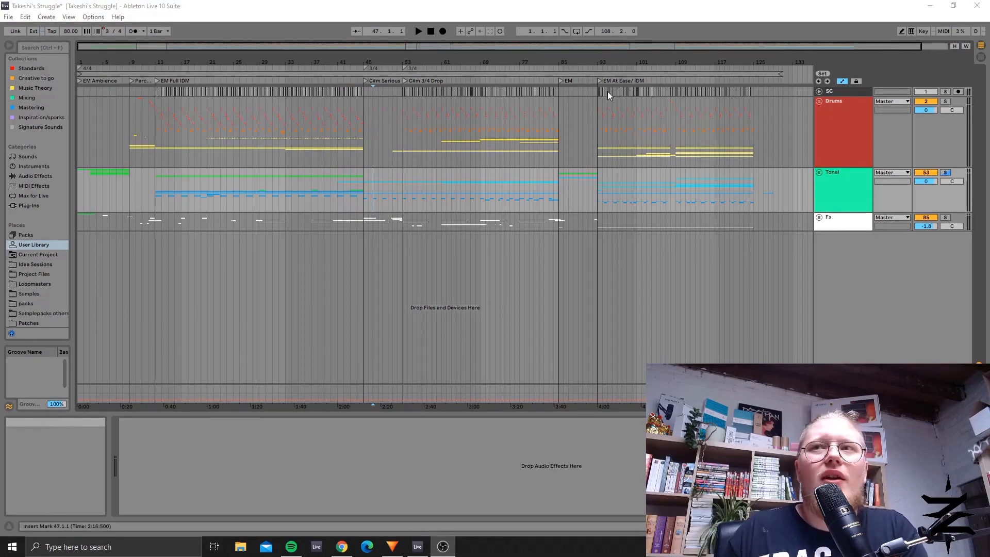
pyautogui.hotkey('alt', 'Tab')
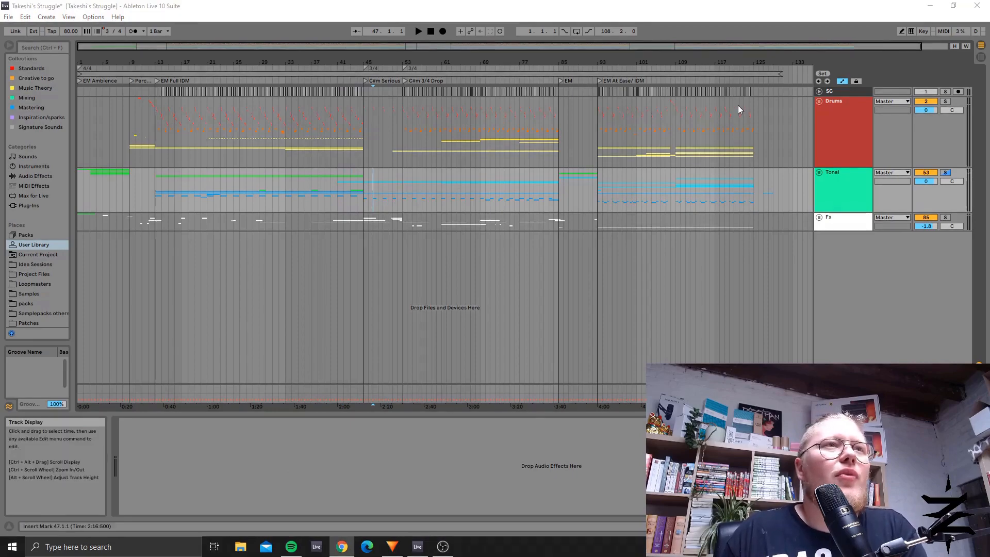
# Step: Unfold the Drums group and fold its Kick, Snare and Tops - Percs subgroups to reach the Loops tracks
pyautogui.click(822, 104)
pyautogui.click(822, 103)
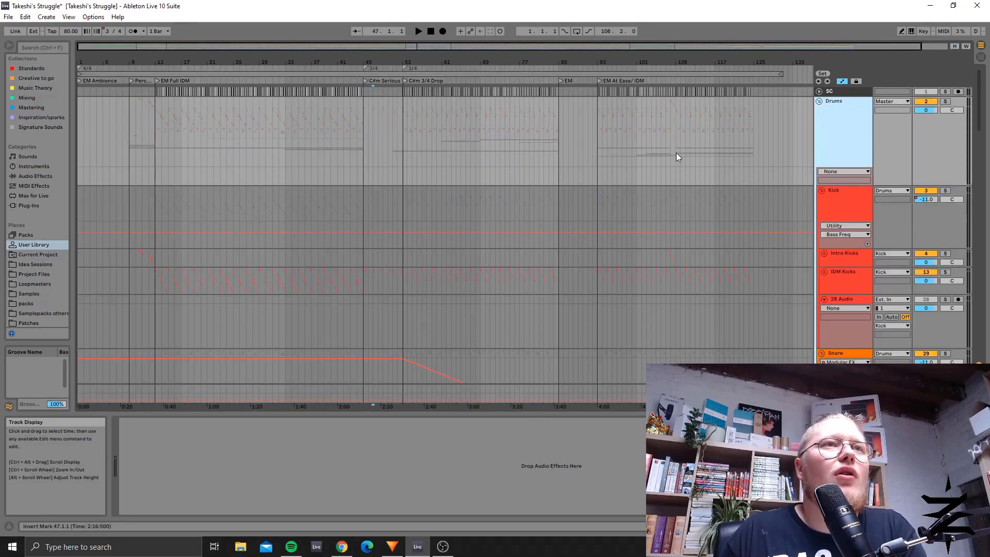
pyautogui.scroll(-4, 676, 152)
pyautogui.scroll(3, 686, 160)
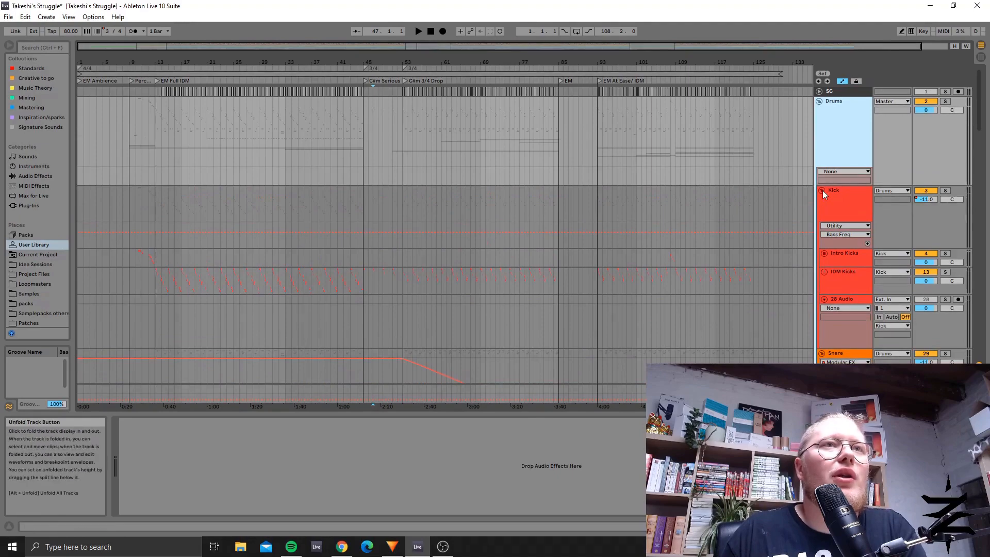
pyautogui.click(822, 227)
pyautogui.click(821, 236)
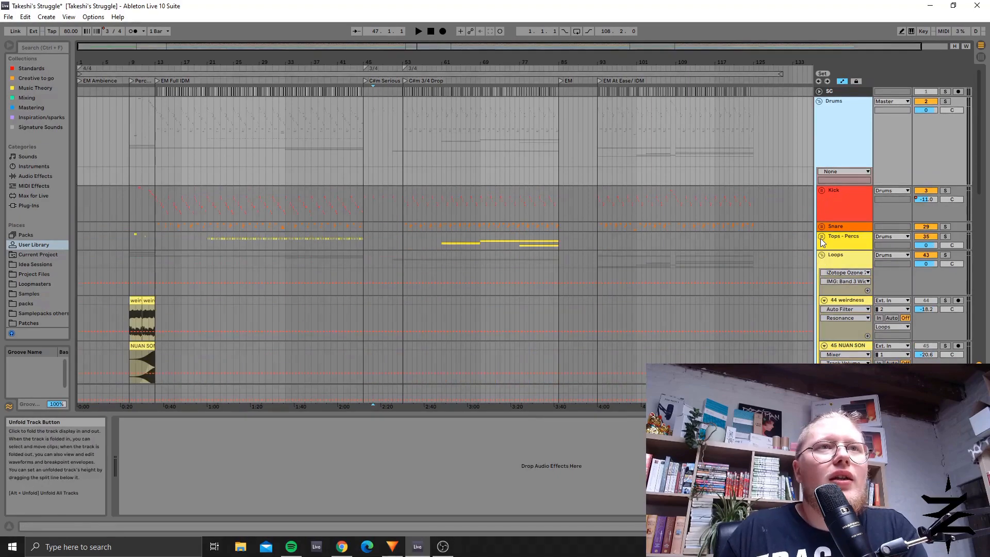
pyautogui.scroll(-3, 796, 239)
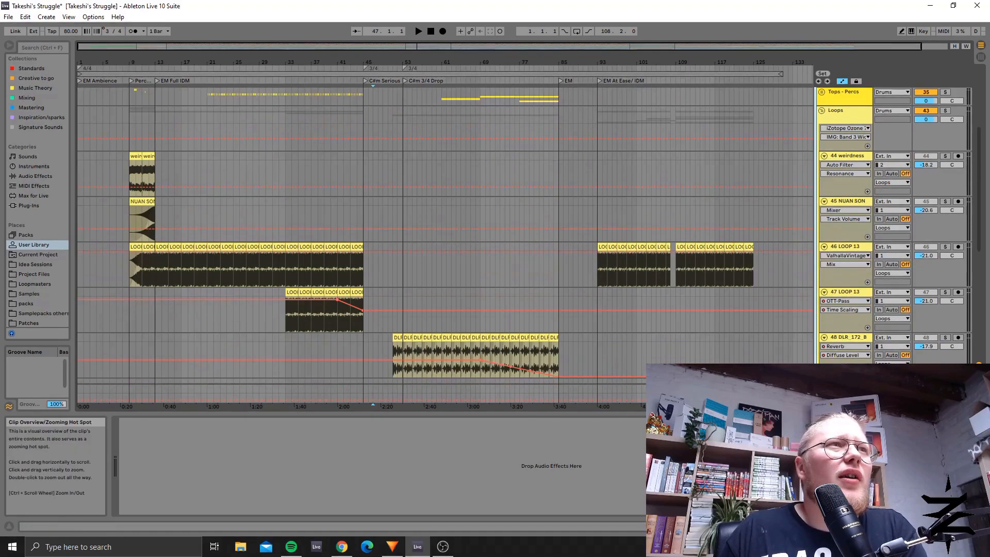
# Step: Solo the 46 LOOP 13 track and play it from bar 11 to the start of the EM Full IDM section
pyautogui.moveTo(388, 46); pyautogui.dragTo(207, 124)
pyautogui.click(278, 268)
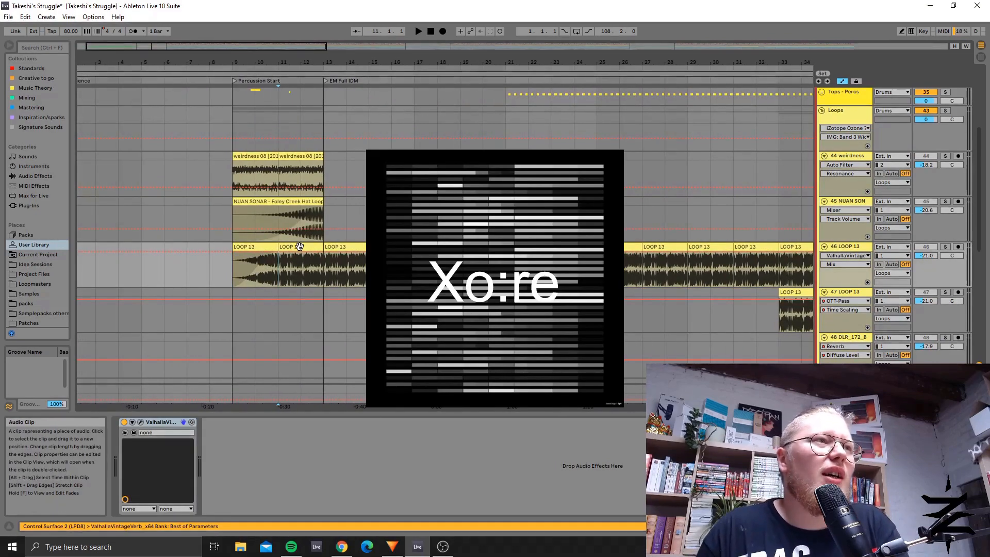
pyautogui.click(945, 247)
pyautogui.press('space')
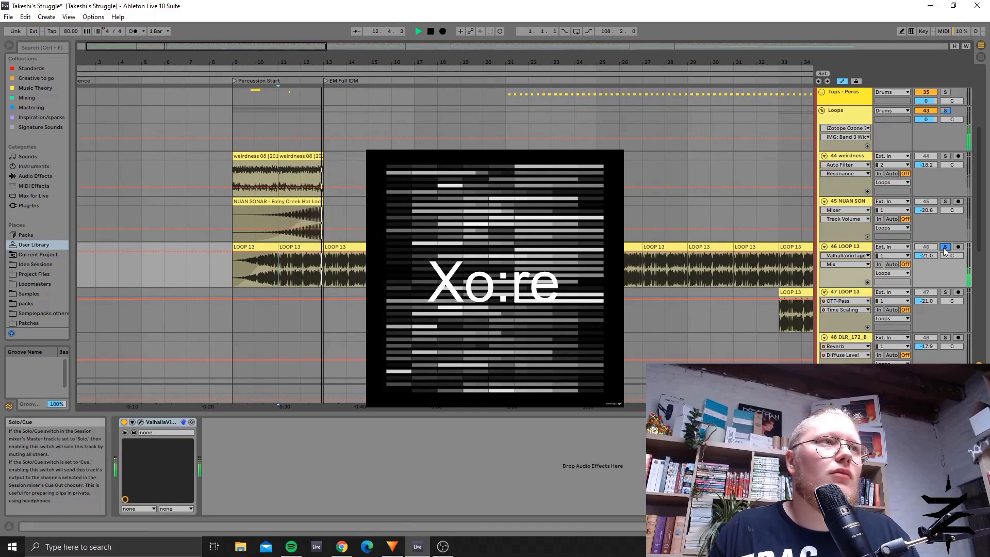
pyautogui.press('space')
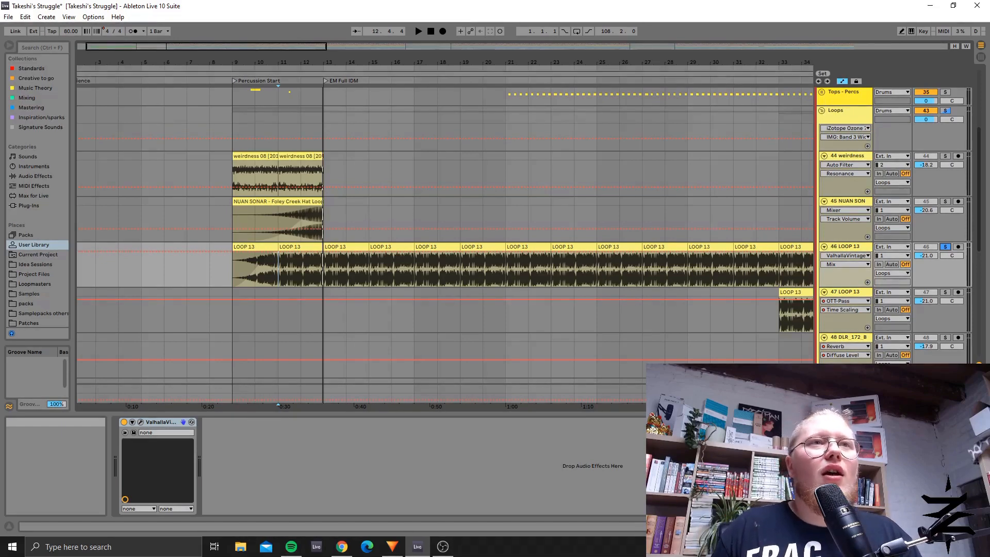
# Step: Inspect the sample settings of the LOOP 13 clip starting at bar 11 and return to the track's device chain
pyautogui.click(315, 248)
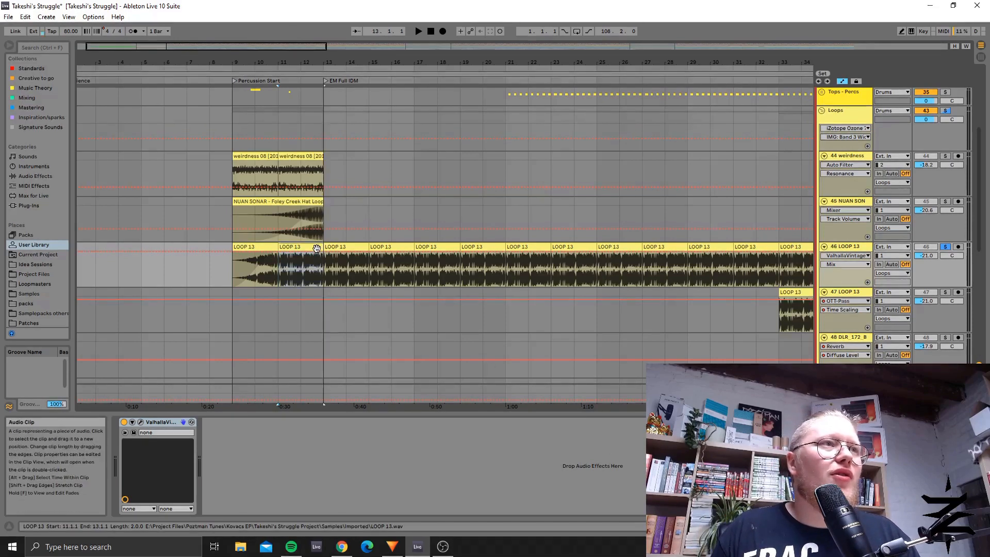
pyautogui.click(845, 526)
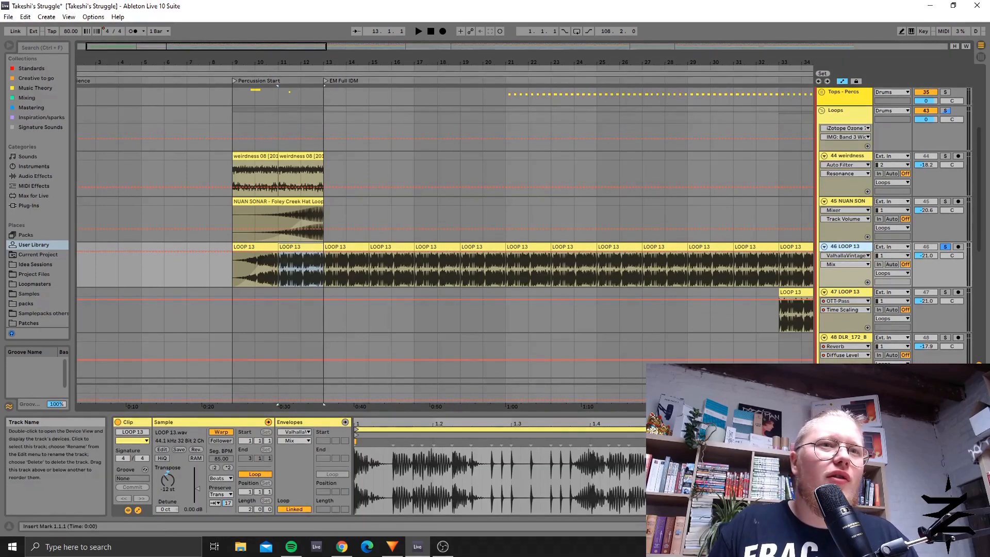
pyautogui.click(928, 526)
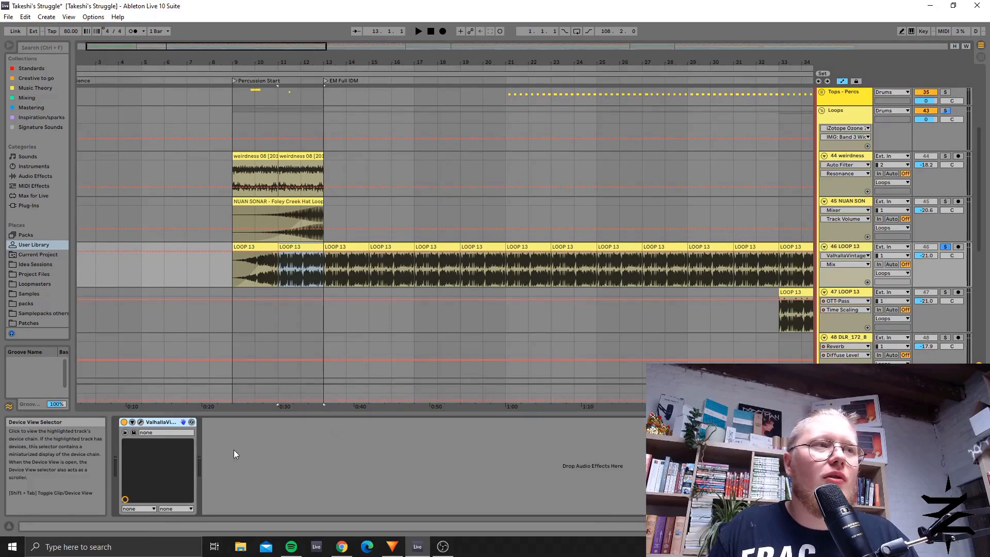
# Step: Examine the ValhallaVintageVerb settings on the 46 LOOP 13 track and close the plug-in window
pyautogui.click(141, 421)
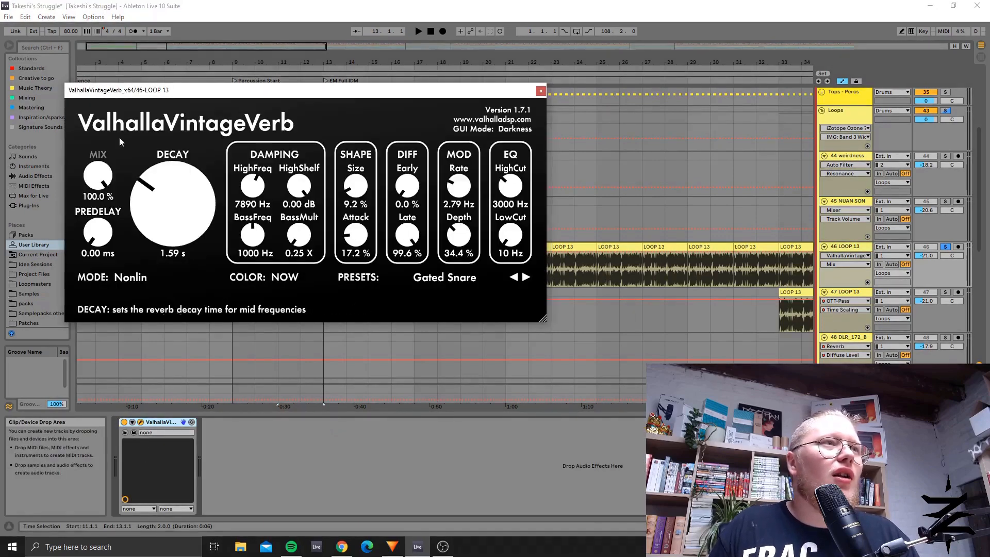
pyautogui.click(540, 91)
pyautogui.click(141, 422)
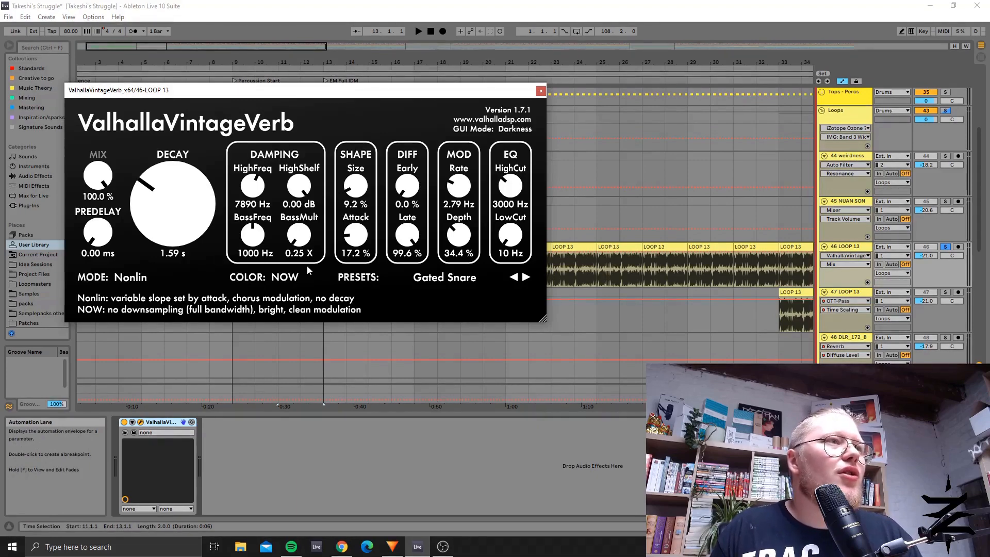
pyautogui.click(541, 91)
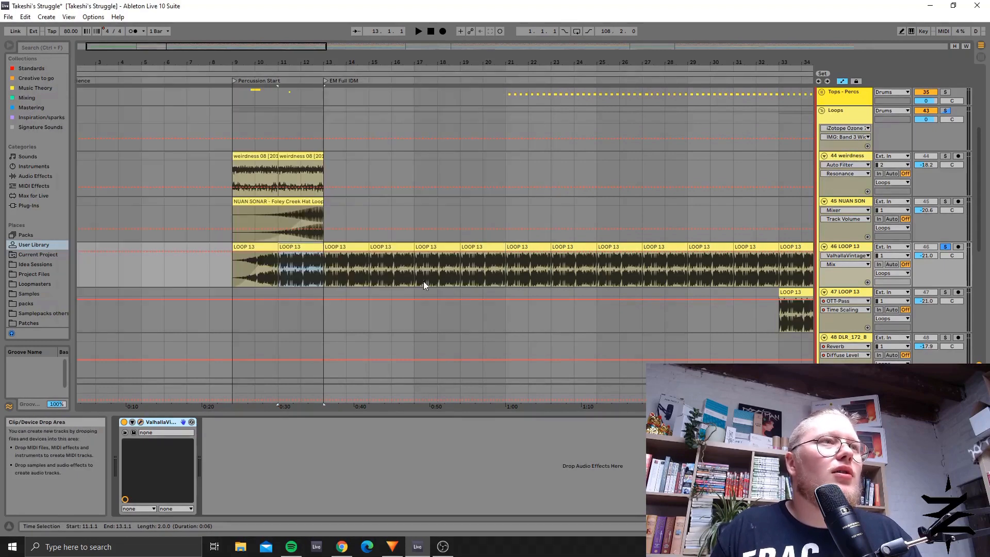
# Step: Select the LOOP 13 clip starting at bar 13 and show the Kick and Snare subgroups above the loops
pyautogui.click(354, 248)
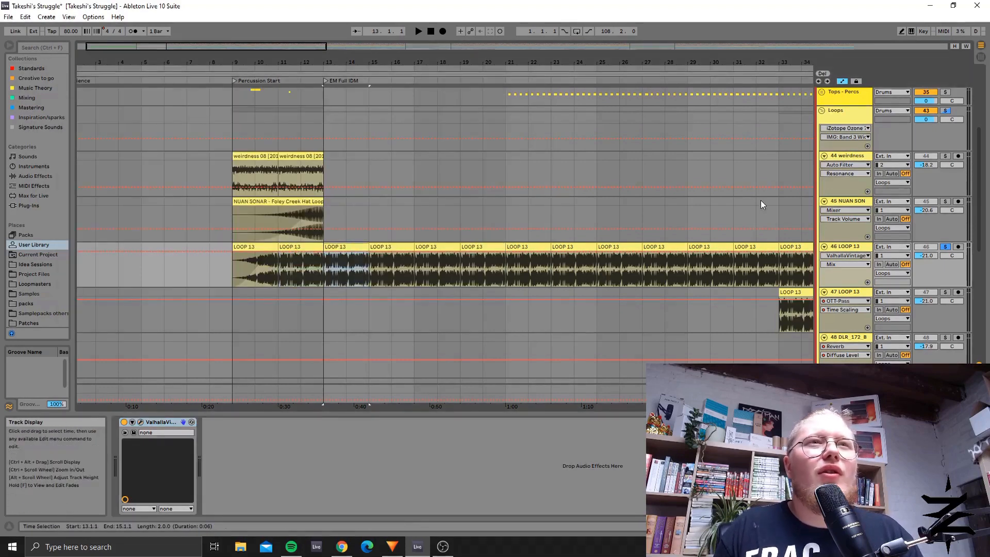
pyautogui.scroll(3, 600, 251)
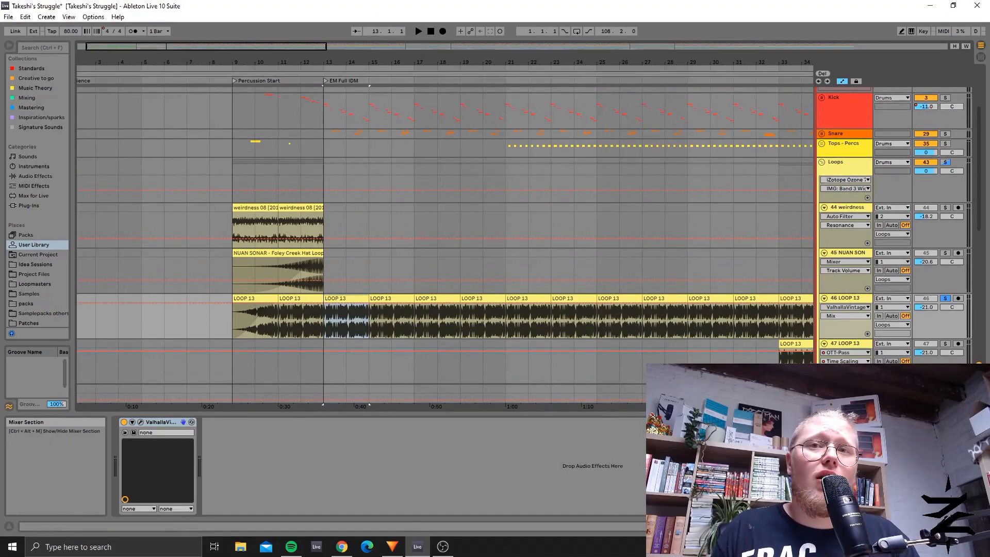
pyautogui.hotkey('alt', 'Tab')
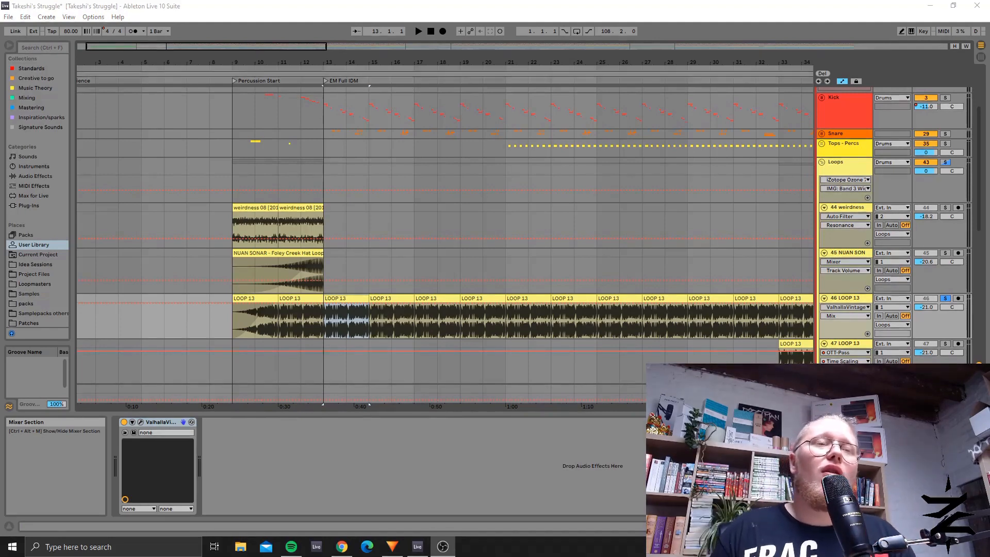
# Step: Play the soloed 46 LOOP 13 track from around bar 43 up to the C#m Serious section and stop playback
pyautogui.click(324, 320)
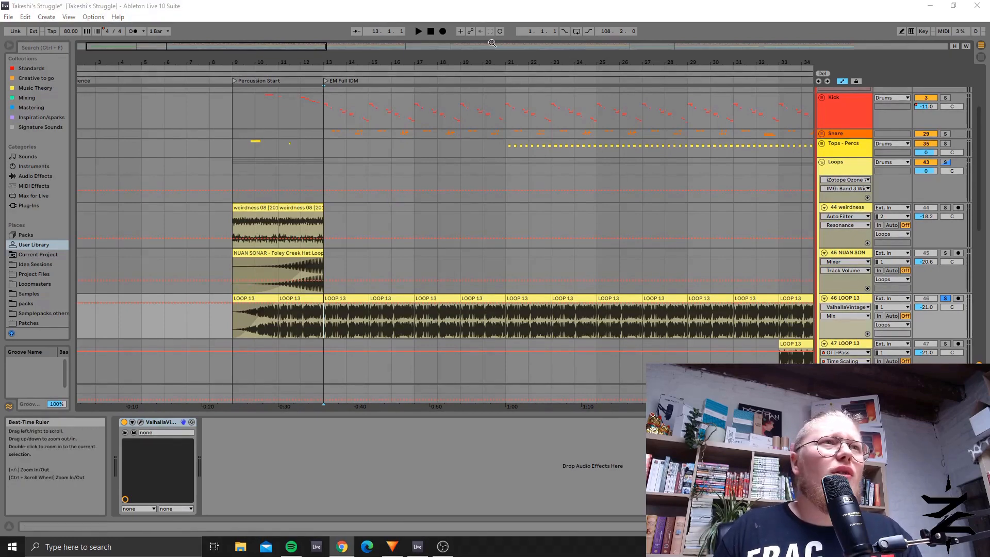
pyautogui.moveTo(492, 44); pyautogui.dragTo(521, 4)
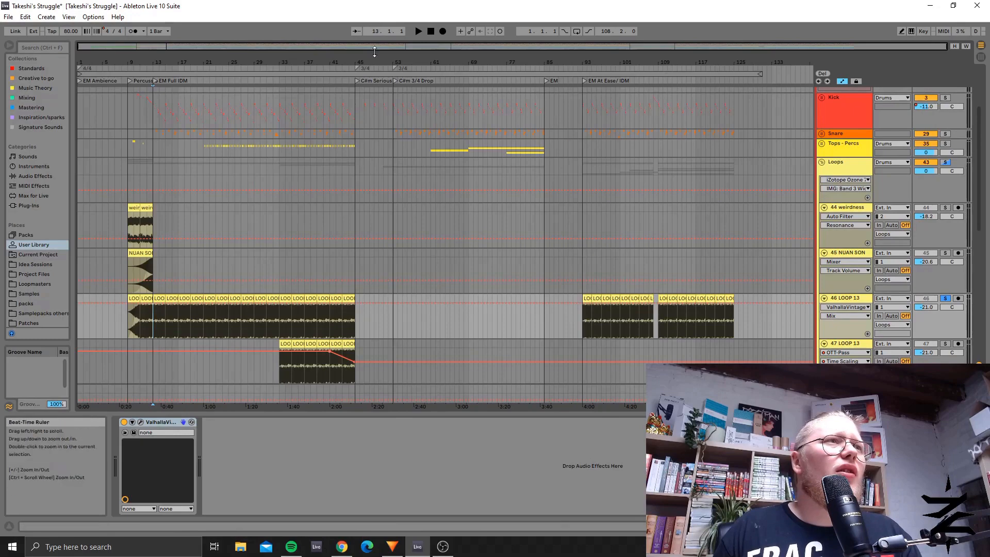
pyautogui.moveTo(375, 52)
pyautogui.mouseDown()
pyautogui.moveTo(375, 103)
pyautogui.moveTo(382, 87)
pyautogui.mouseUp()
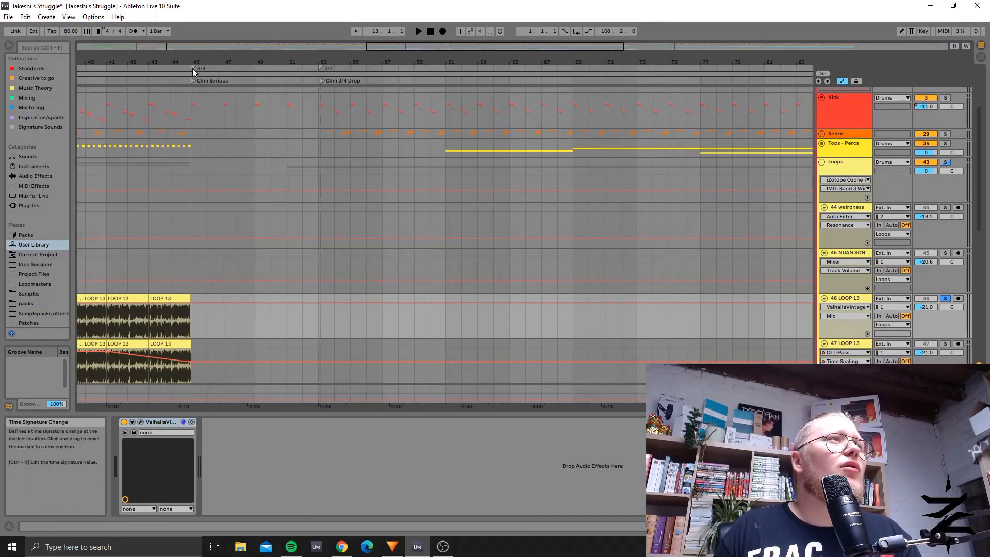
pyautogui.click(150, 67)
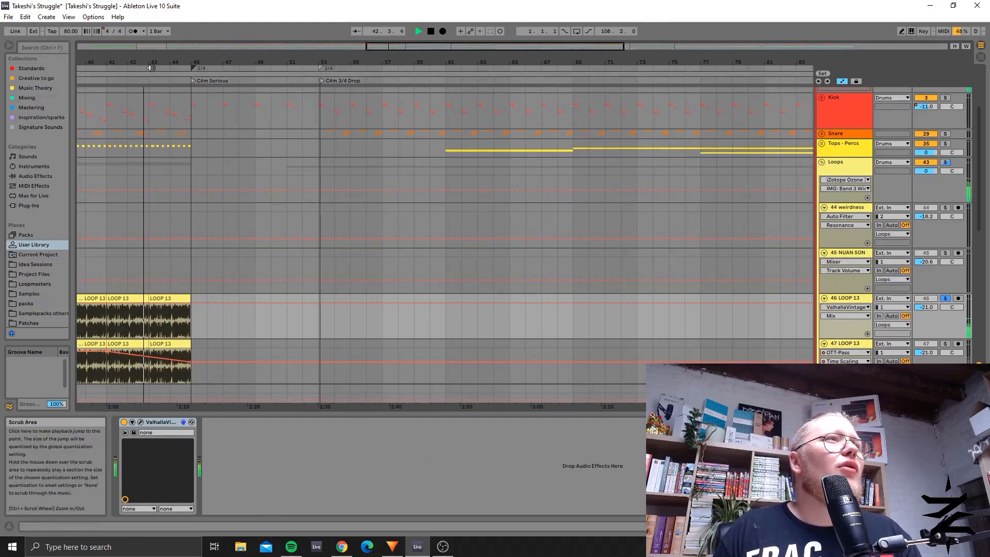
pyautogui.click(431, 32)
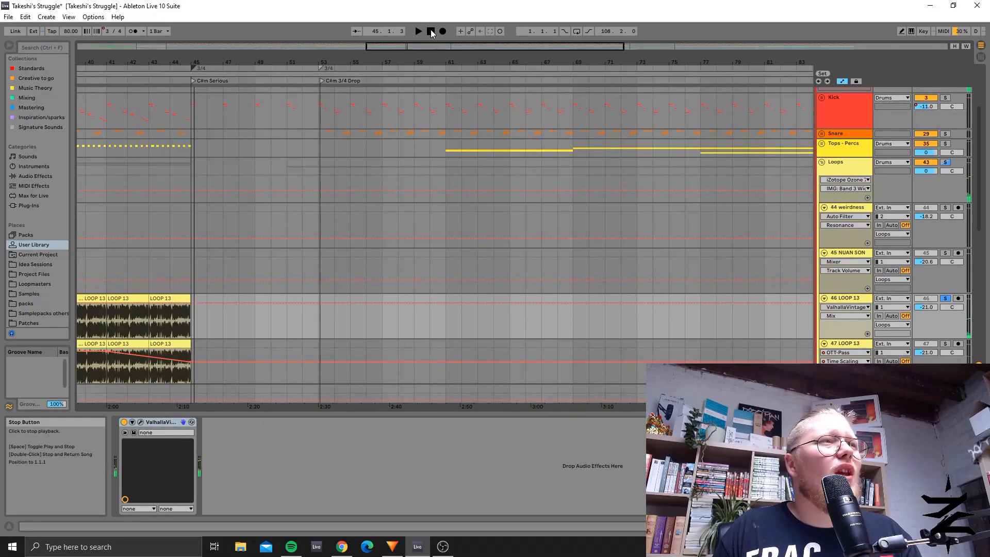
# Step: Set the insert marker at the start of the C#m Serious section and review the drum and loop tracks around it
pyautogui.click(192, 83)
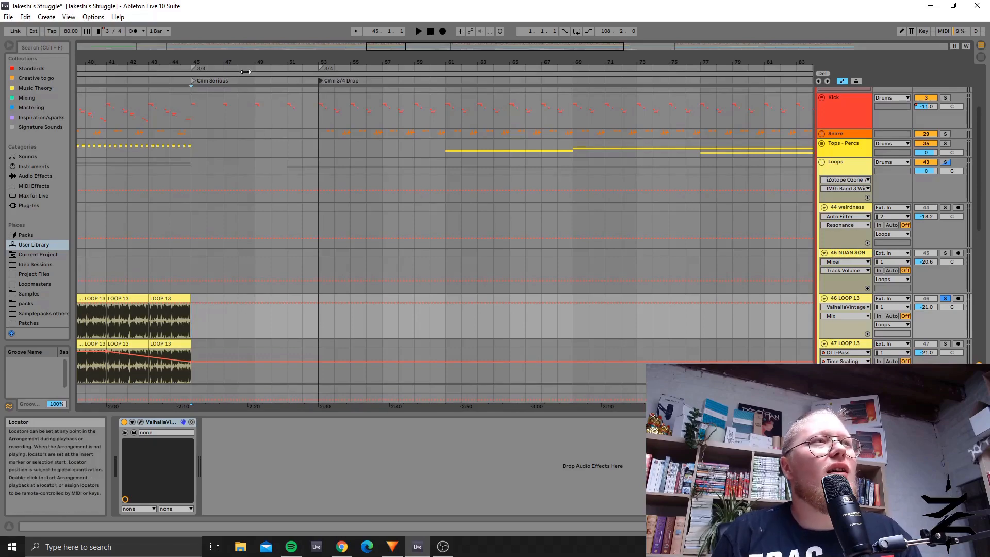
pyautogui.click(196, 119)
pyautogui.moveTo(449, 46); pyautogui.dragTo(448, 24)
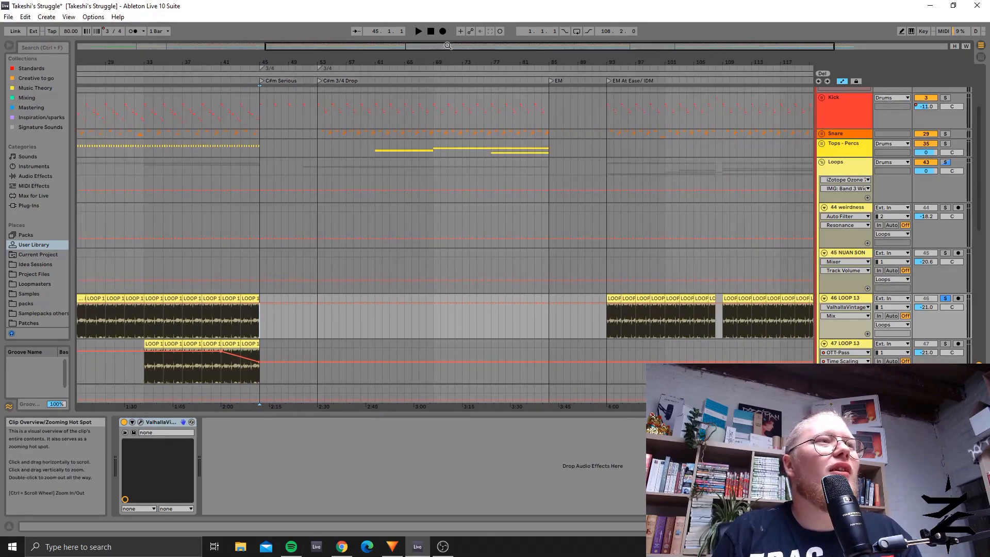
pyautogui.scroll(-8, 287, 191)
pyautogui.scroll(5, 295, 238)
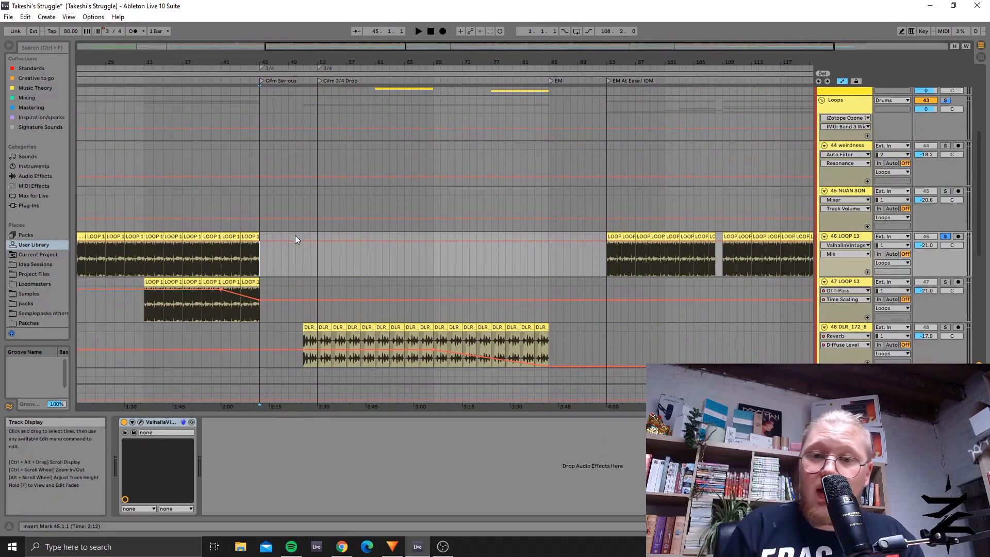
pyautogui.scroll(2, 299, 228)
pyautogui.scroll(3, 299, 227)
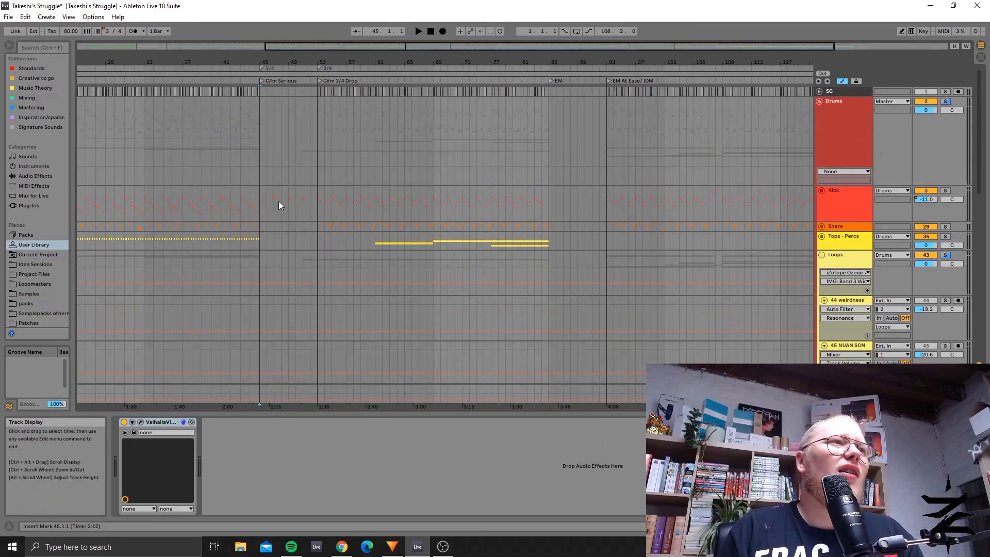
# Step: Unfold the Kick group and show its kick tracks from the Percussion Start section onward
pyautogui.moveTo(381, 46)
pyautogui.mouseDown()
pyautogui.moveTo(380, 66)
pyautogui.moveTo(376, 45)
pyautogui.mouseUp()
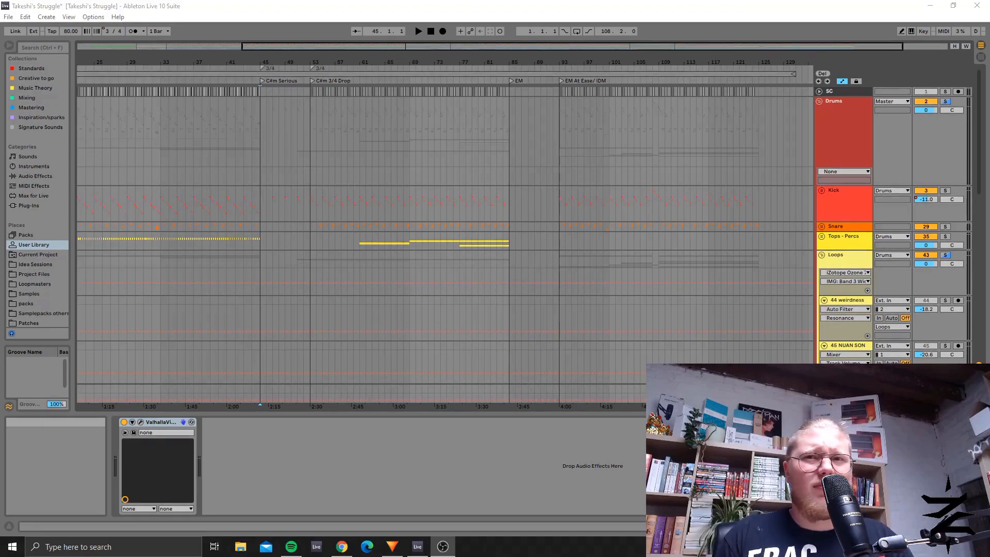
pyautogui.scroll(-2, 681, 301)
pyautogui.scroll(2, 682, 301)
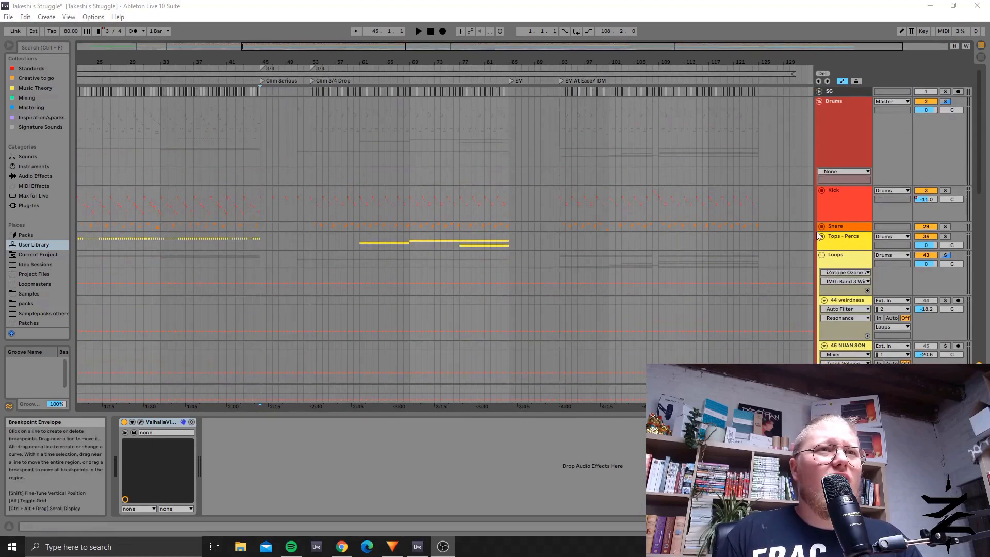
pyautogui.click(822, 192)
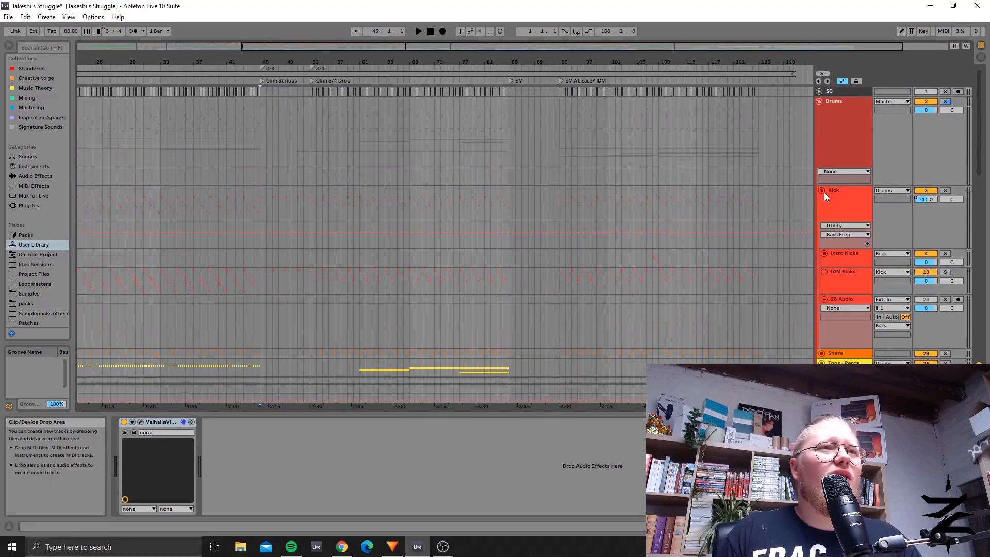
pyautogui.scroll(-3, 504, 295)
pyautogui.scroll(2, 504, 295)
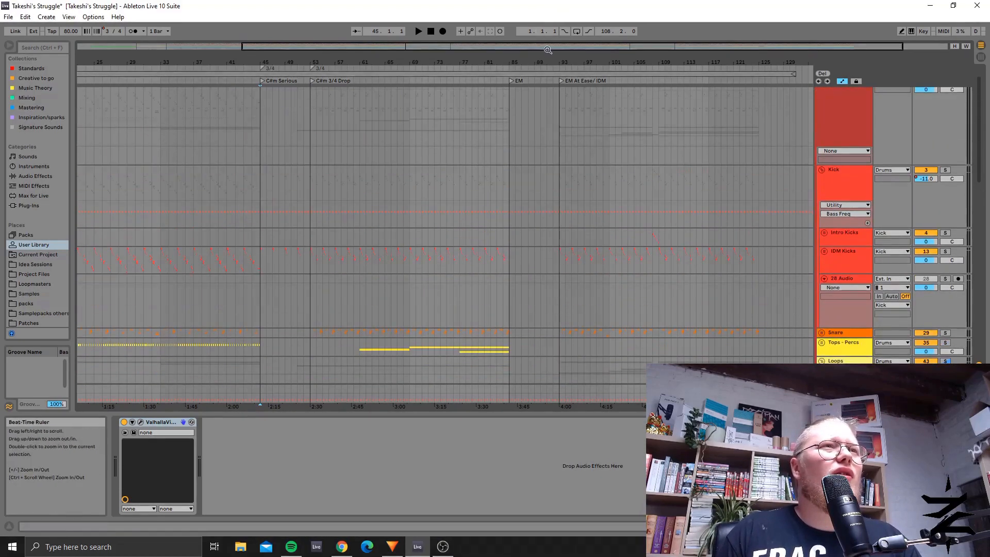
pyautogui.moveTo(547, 46); pyautogui.dragTo(315, 50)
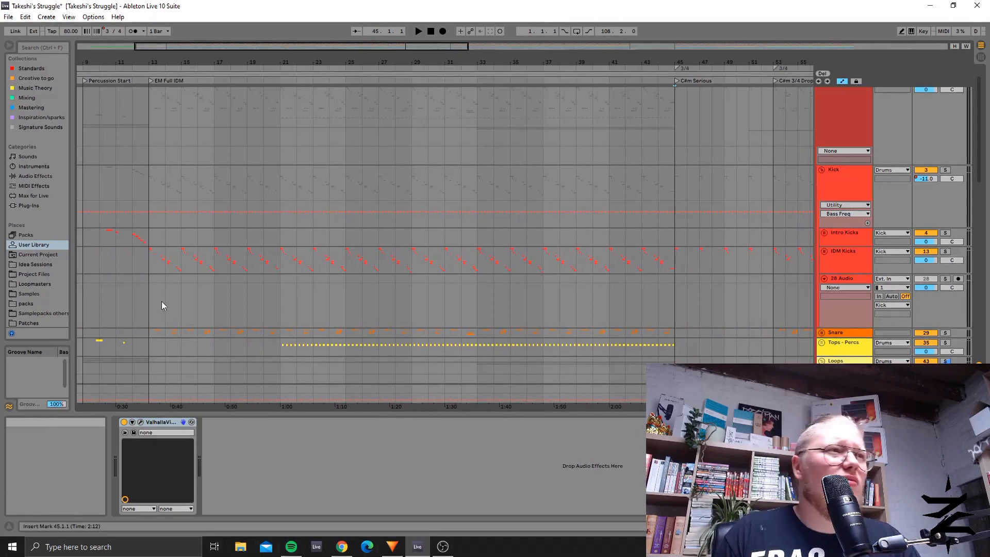
# Step: Select the IDM Kicks track at bar 13, examine its bx_subsynth settings and close the plug-in window
pyautogui.click(149, 271)
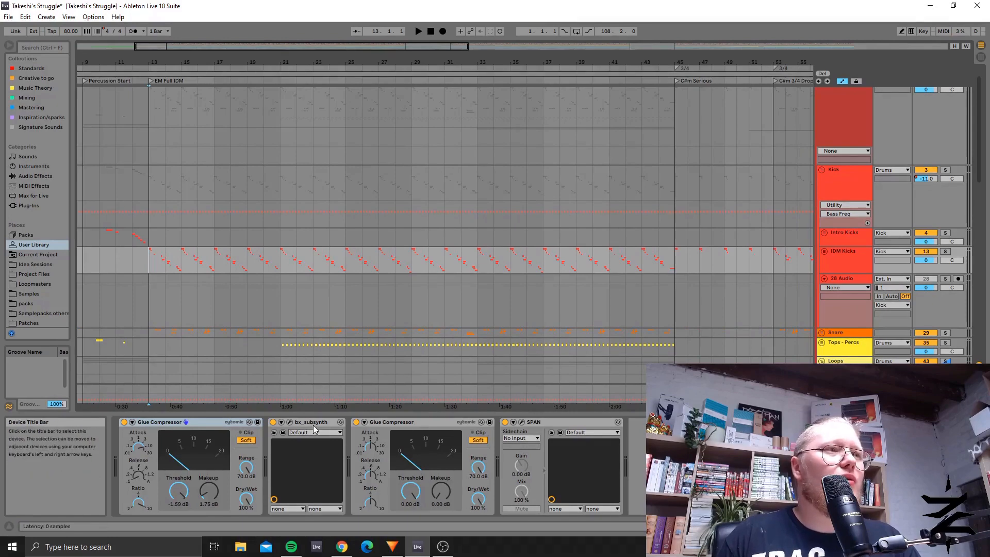
pyautogui.click(288, 428)
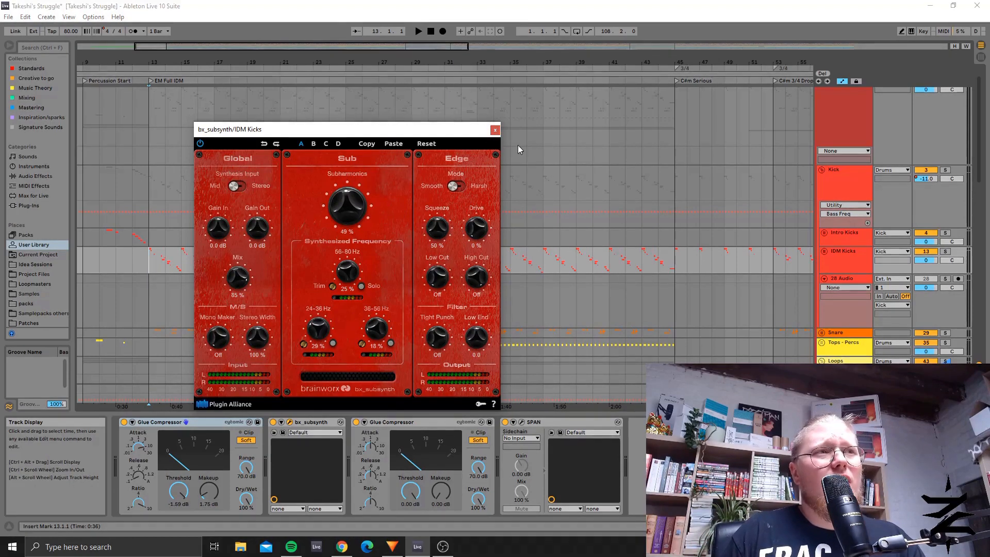
pyautogui.click(495, 130)
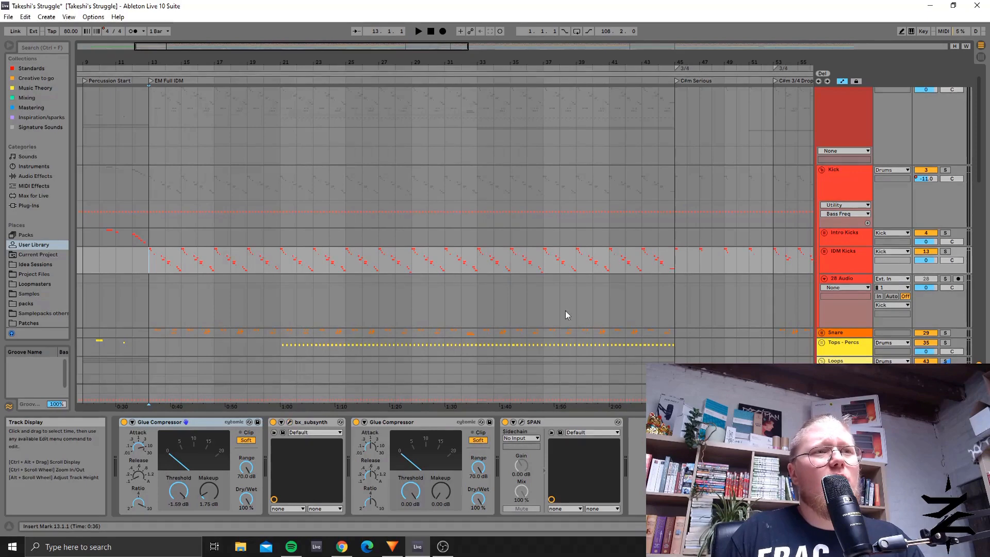
# Step: Show the SPAN analyzer on the IDM Kicks track, reposition its window to view it, and close it
pyautogui.click(522, 423)
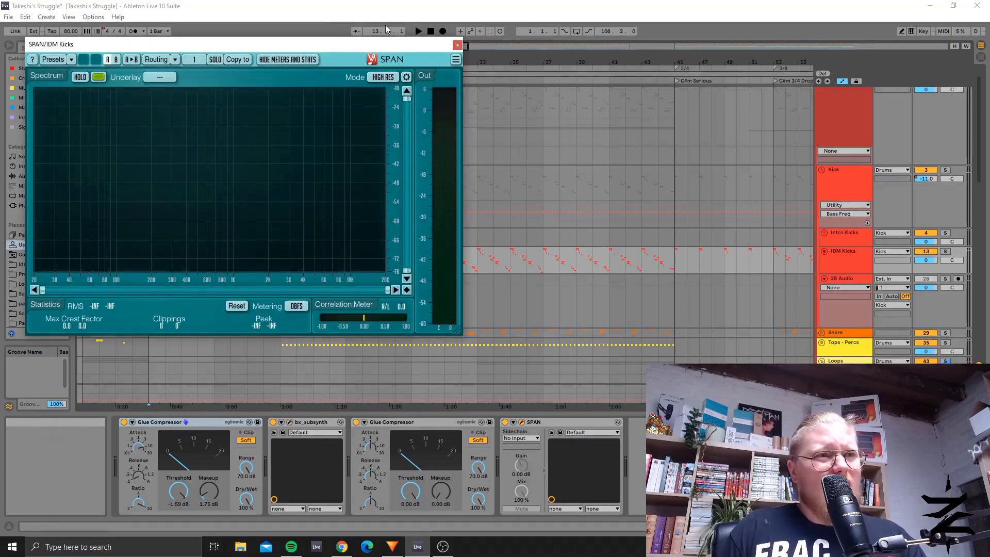
pyautogui.moveTo(445, 47); pyautogui.dragTo(692, 104)
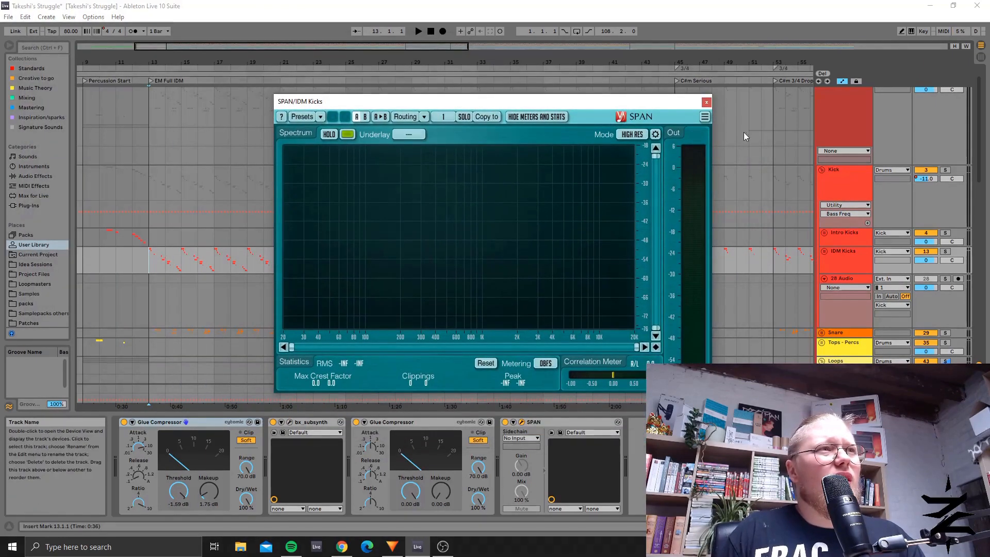
pyautogui.click(707, 102)
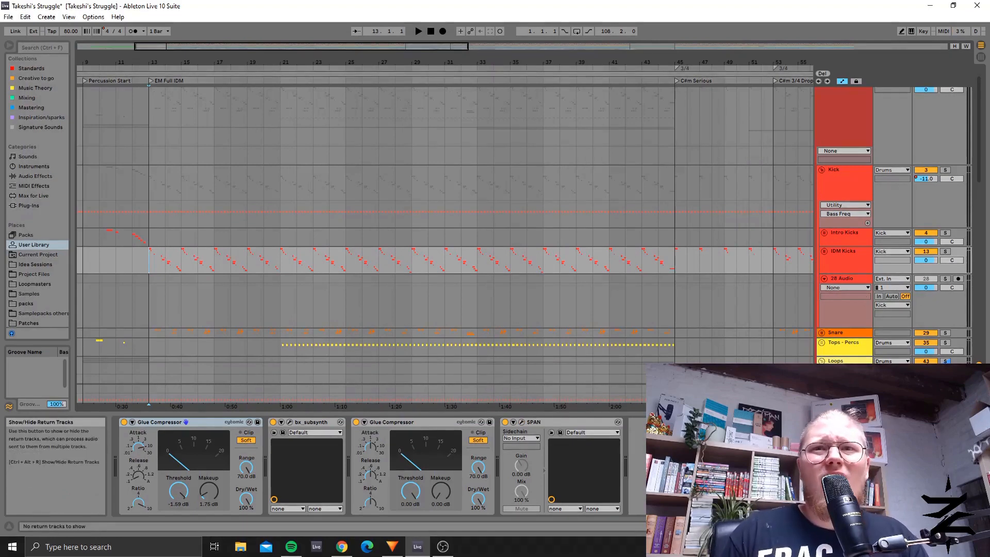
pyautogui.hotkey('alt', 'Tab')
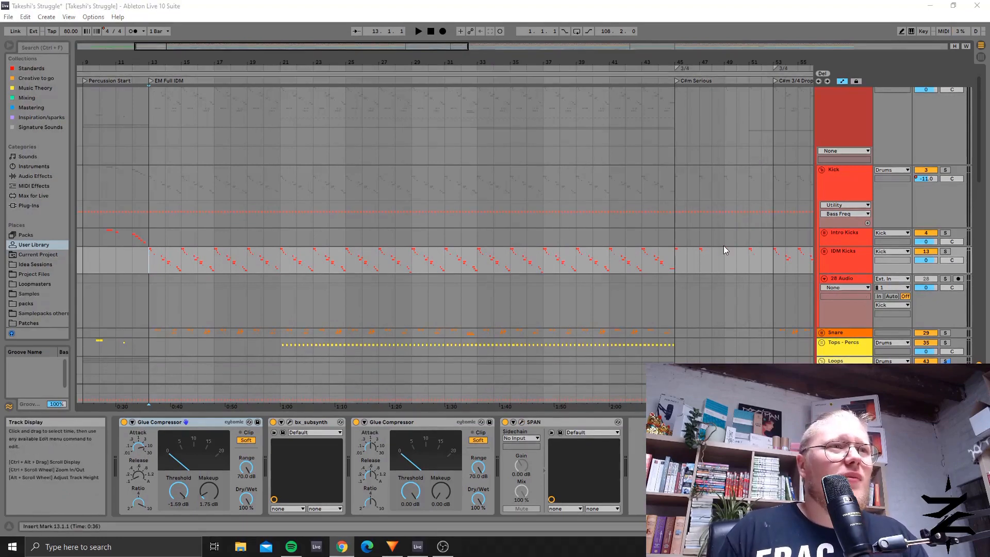
# Step: Unfold the Snare group and show its tracks and X-Fade 1 automation across the whole arrangement
pyautogui.scroll(-1, 724, 253)
pyautogui.click(840, 304)
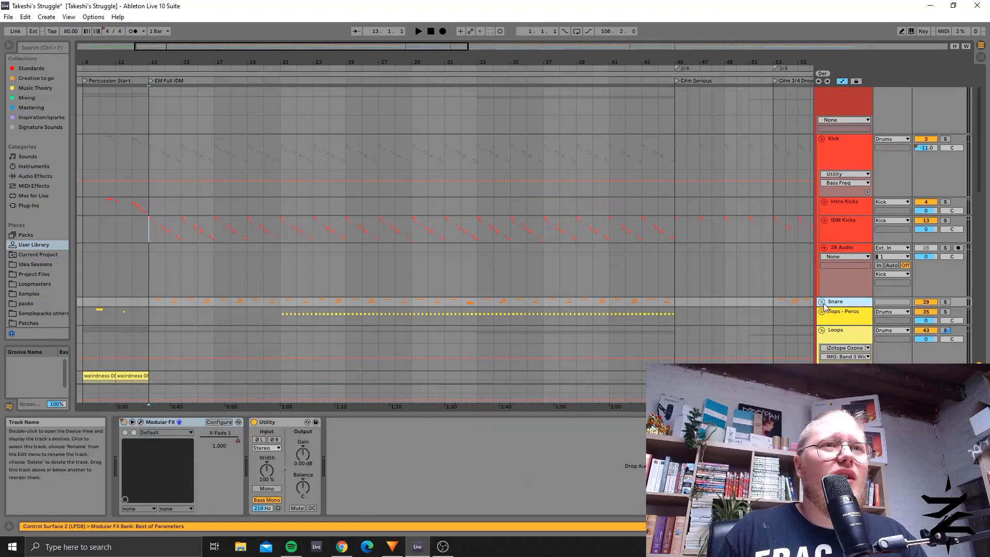
pyautogui.click(821, 302)
pyautogui.scroll(-4, 364, 256)
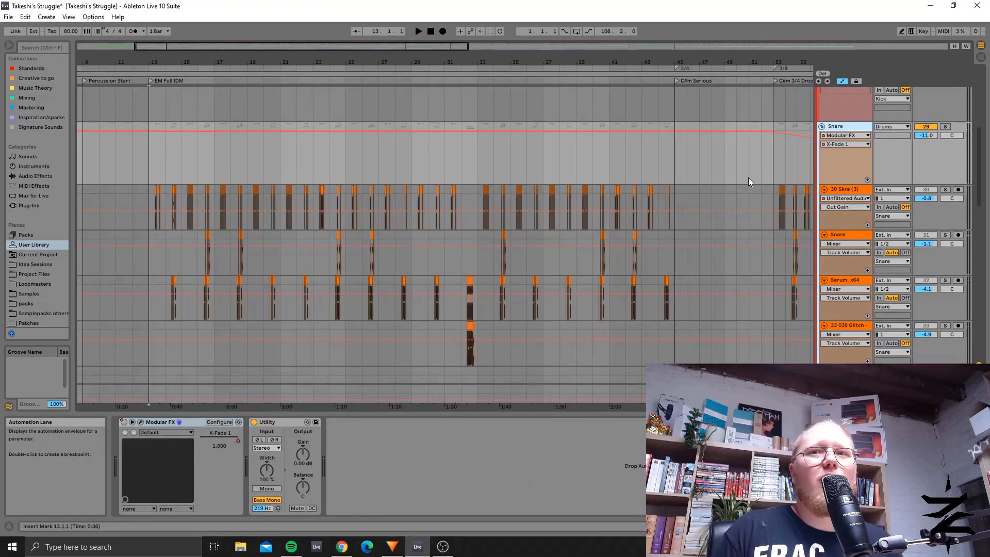
pyautogui.scroll(3, 359, 213)
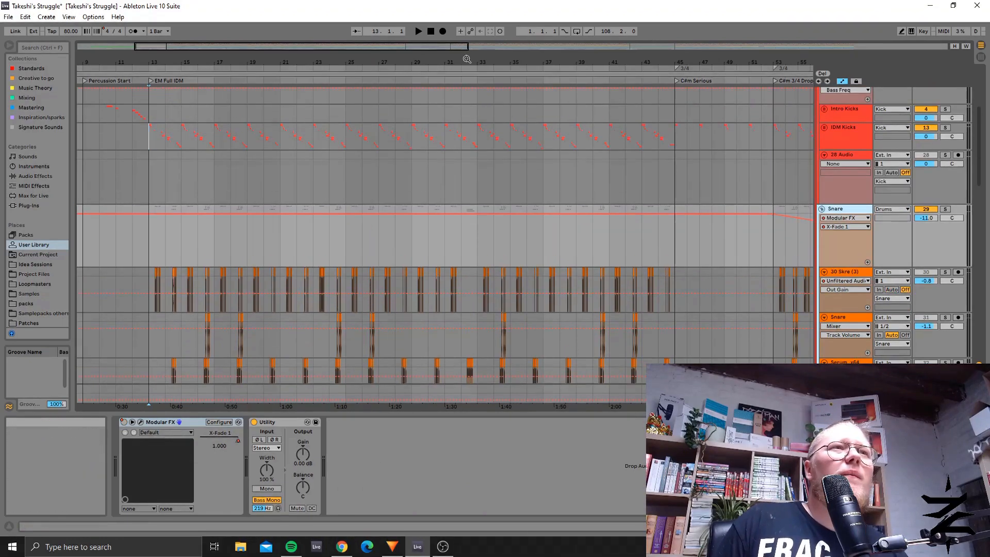
pyautogui.moveTo(445, 47); pyautogui.dragTo(445, 26)
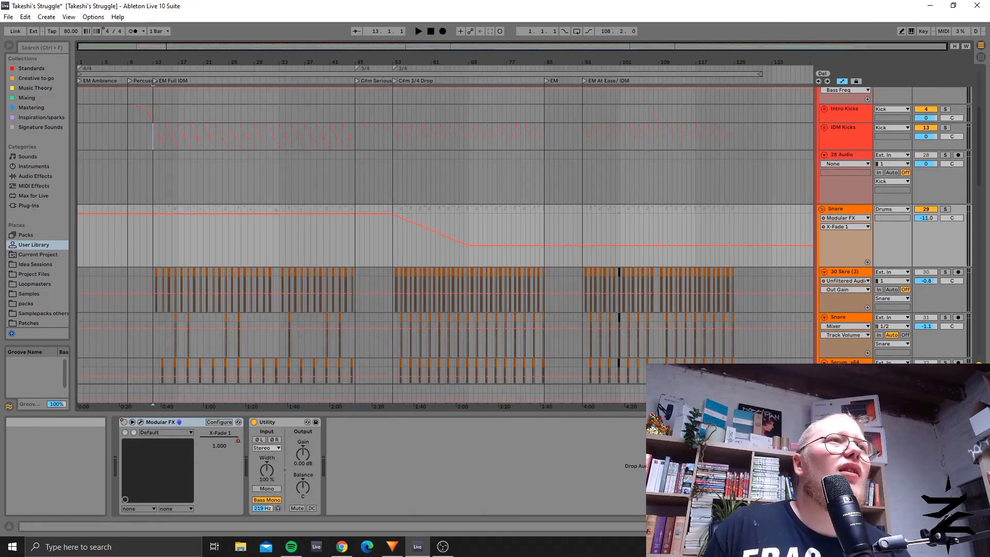
pyautogui.scroll(-3, 488, 236)
pyautogui.scroll(2, 354, 154)
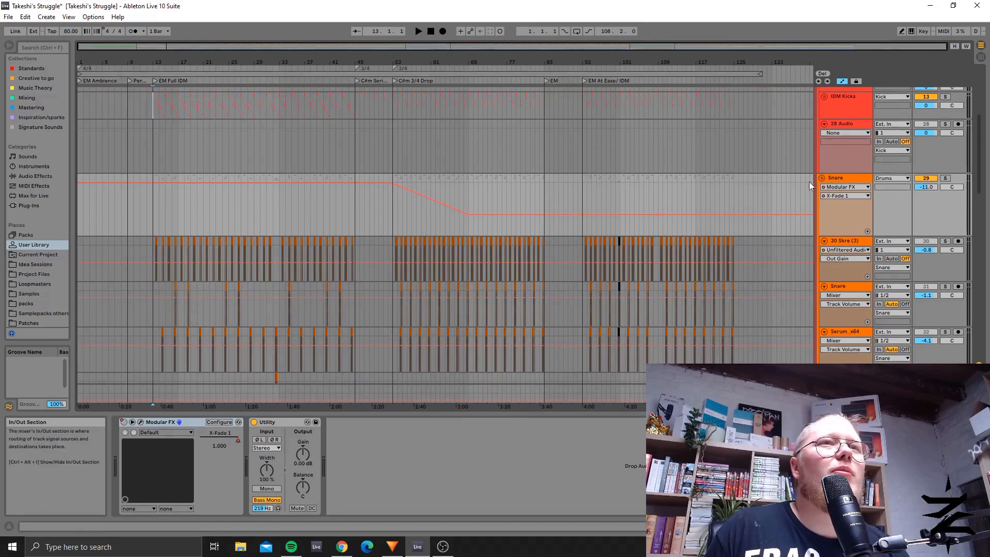
# Step: Examine the Modular FX patch on the Snare group, reposition its window and close it
pyautogui.click(140, 421)
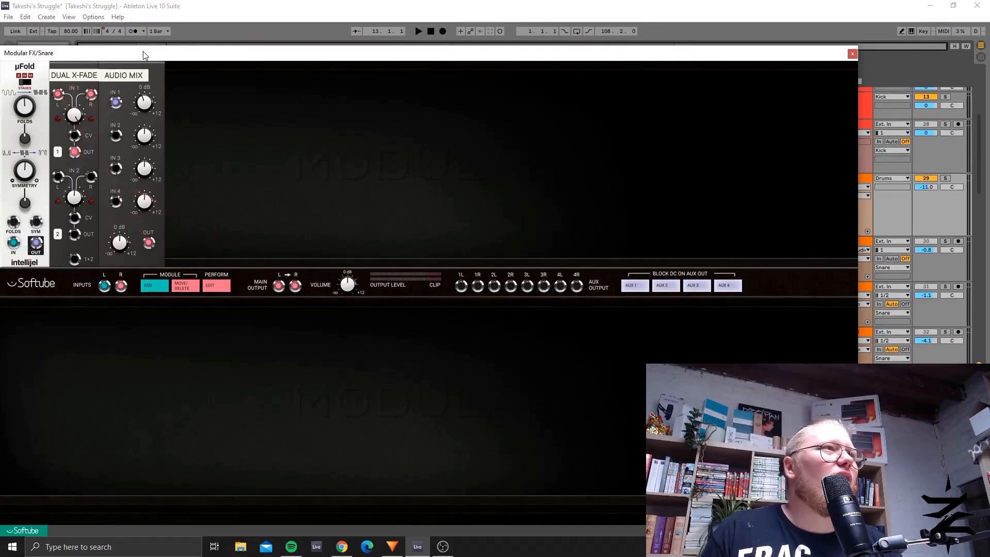
pyautogui.moveTo(144, 55); pyautogui.dragTo(219, 126)
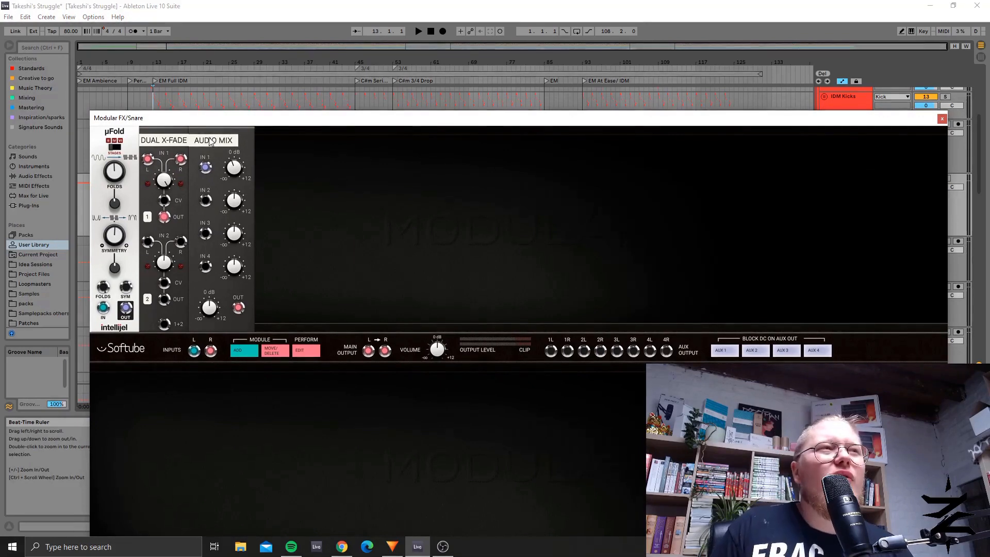
pyautogui.click(942, 119)
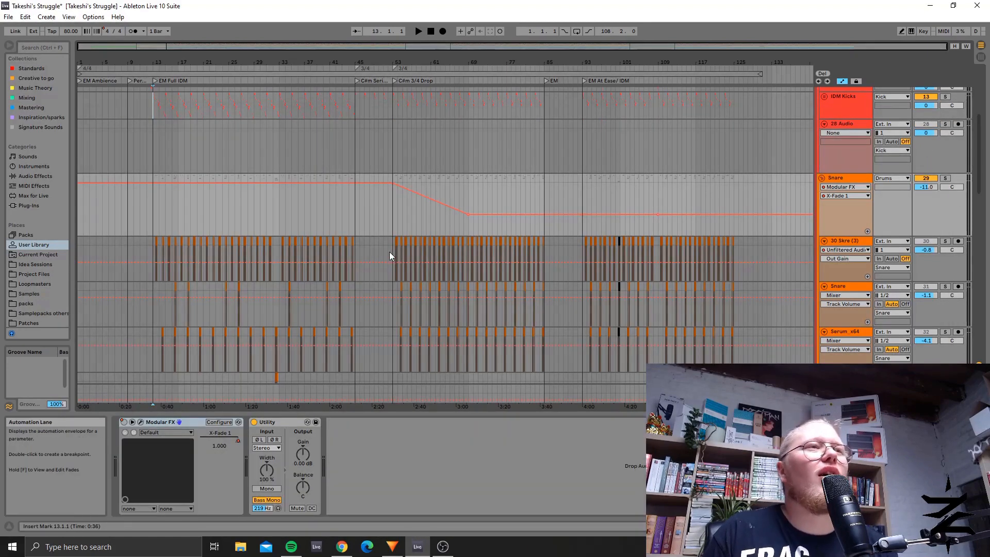
# Step: Place the insert marker at bar 52 on the 30 Skre (3) track and review the tracks down to the Loops group
pyautogui.click(389, 249)
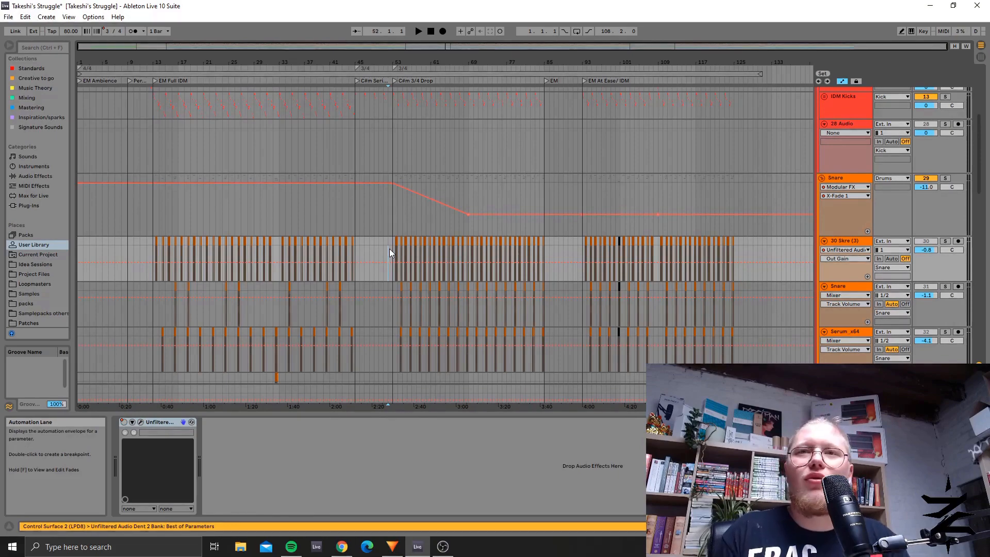
pyautogui.scroll(-3, 695, 261)
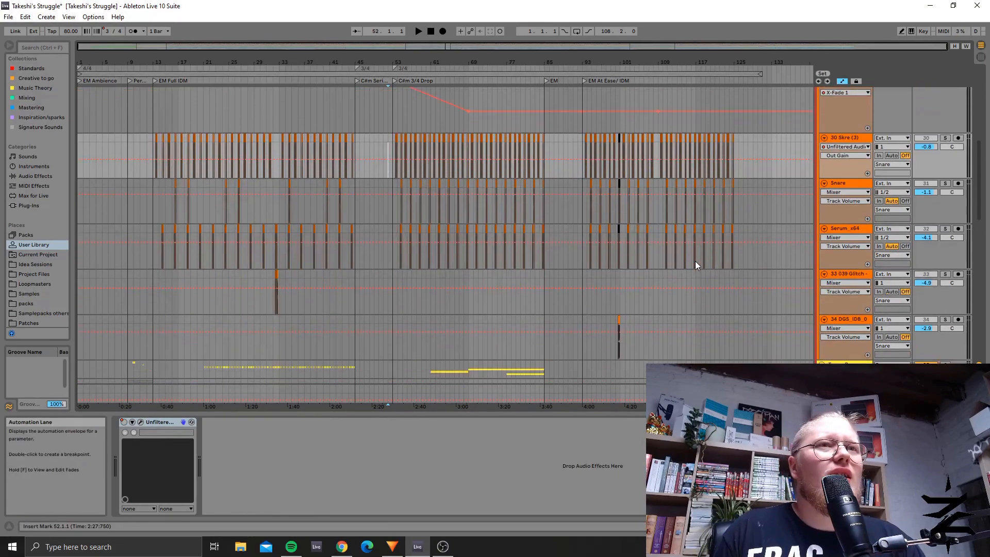
pyautogui.scroll(-6, 695, 262)
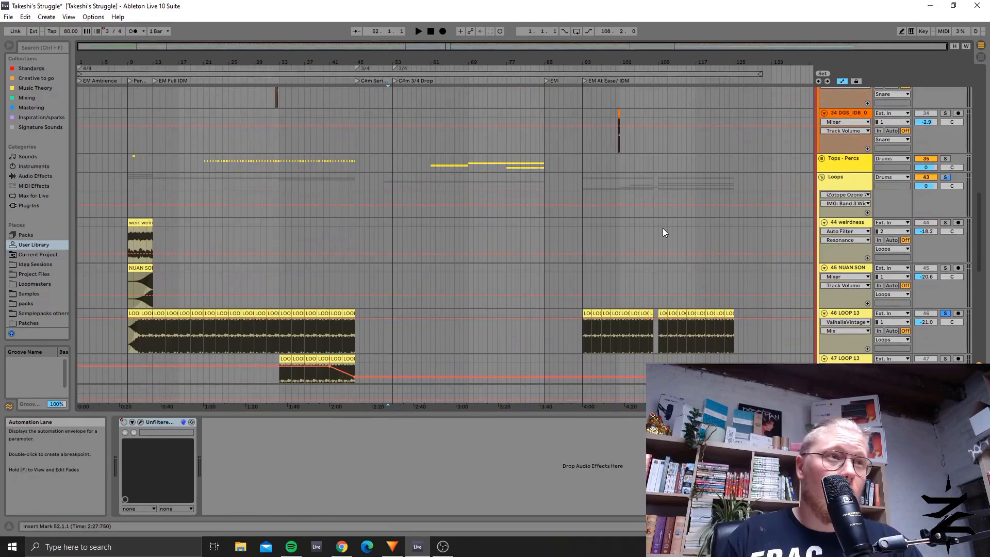
pyautogui.scroll(-2, 675, 325)
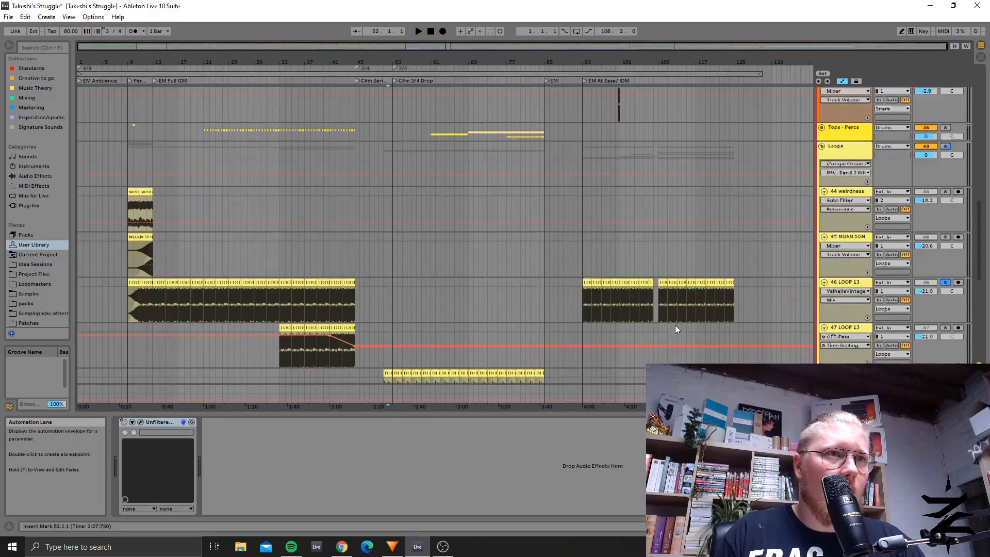
# Step: Select the time range from bar 6 to bar 132 on the 46 LOOP 13 track, covering all its clips
pyautogui.moveTo(194, 292); pyautogui.dragTo(109, 299)
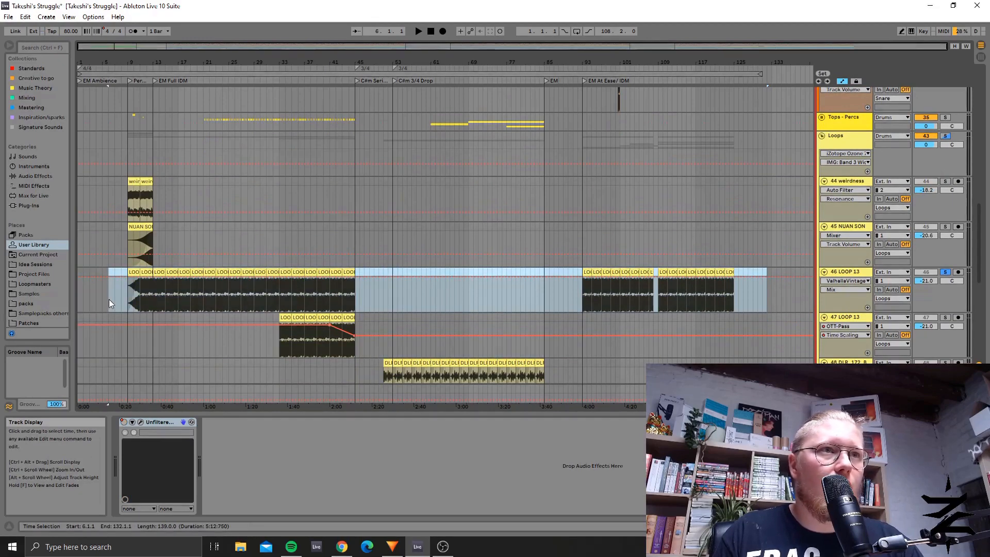
pyautogui.scroll(-1, 394, 283)
pyautogui.scroll(2, 368, 294)
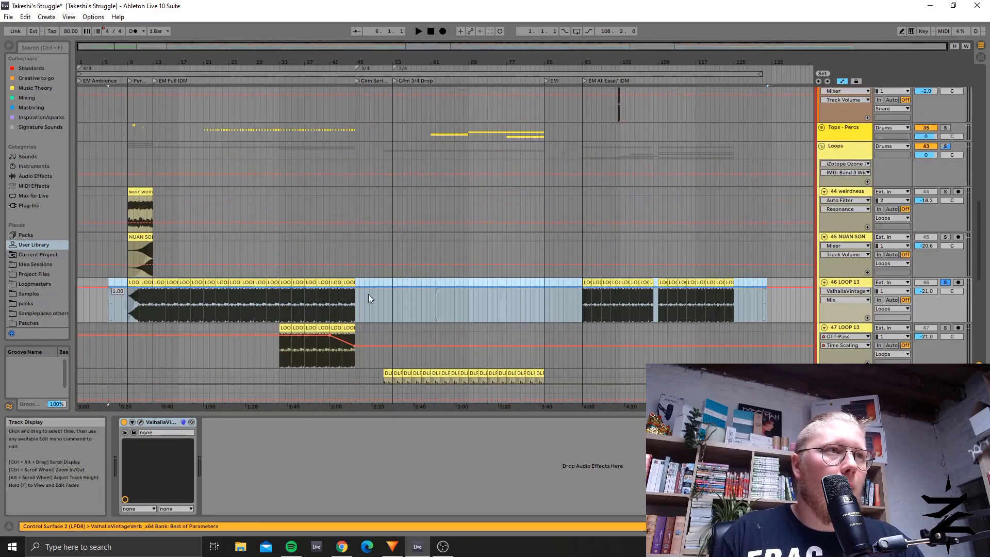
# Step: Place the insert marker at bar 48 on 46 LOOP 13, and select the clip at bar 57 on 48 DLR_172_B to inspect its devices
pyautogui.click(367, 281)
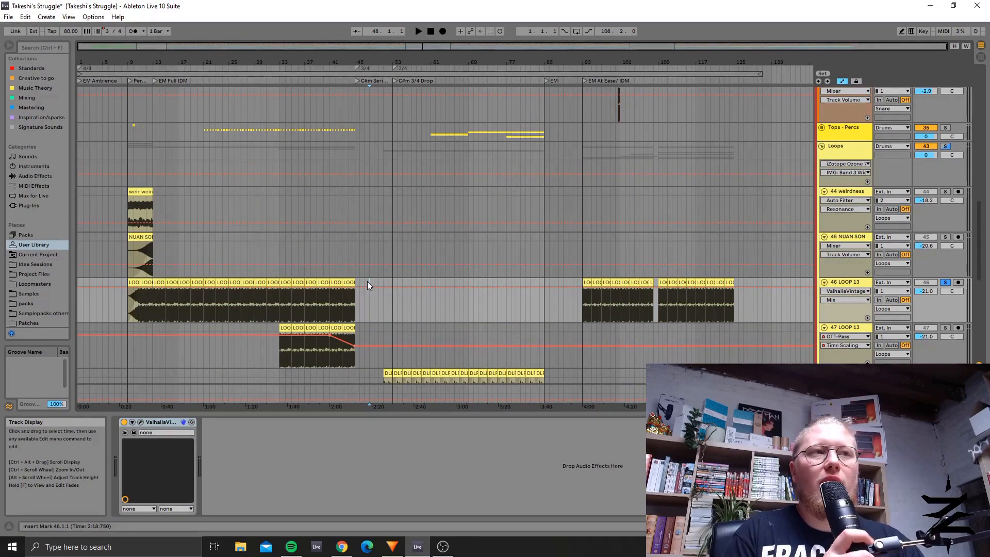
pyautogui.scroll(-8, 392, 309)
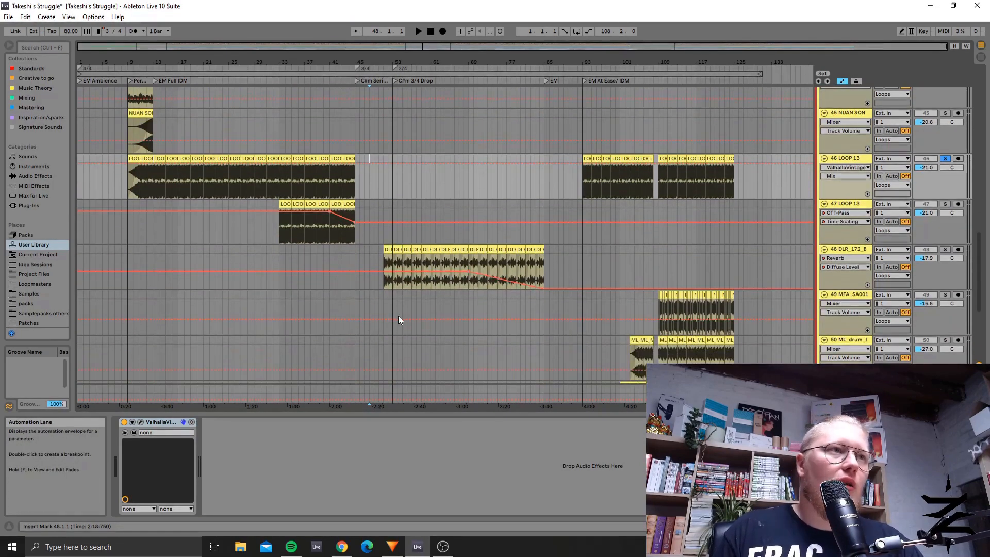
pyautogui.scroll(-5, 379, 298)
pyautogui.scroll(10, 379, 305)
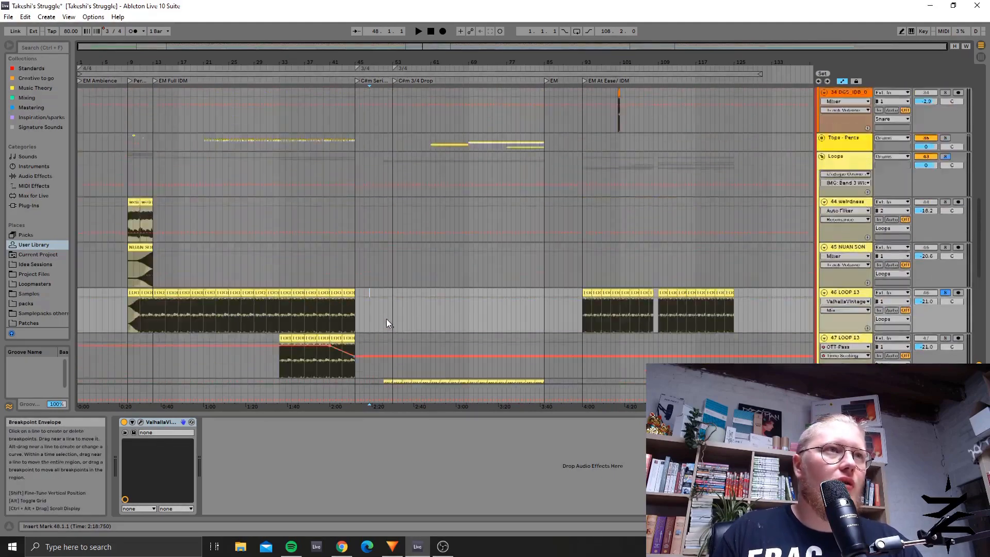
pyautogui.scroll(-10, 511, 356)
pyautogui.click(394, 261)
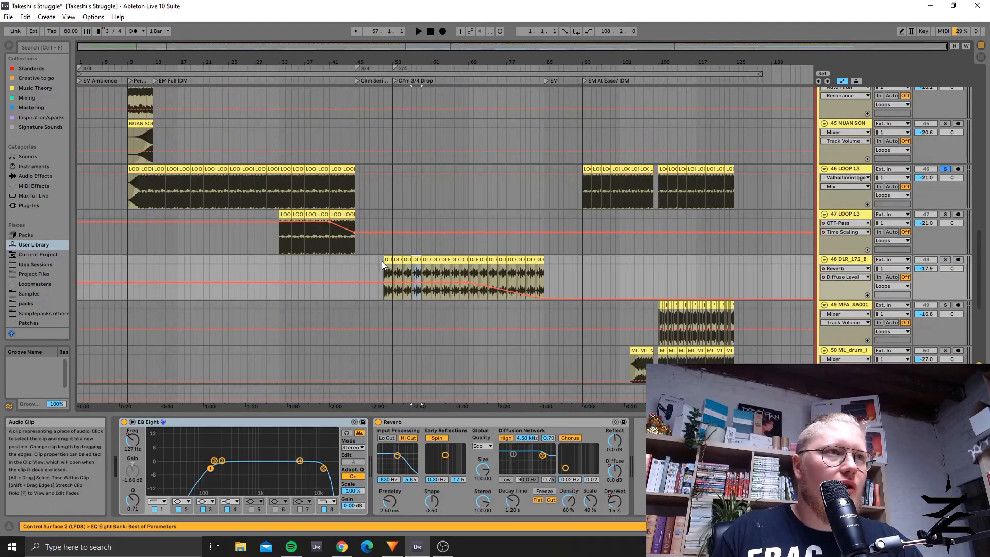
# Step: Undo the accidental clip edit on the 48 DLR_172_B track, solo that track and play it from bar 54
pyautogui.click(399, 268)
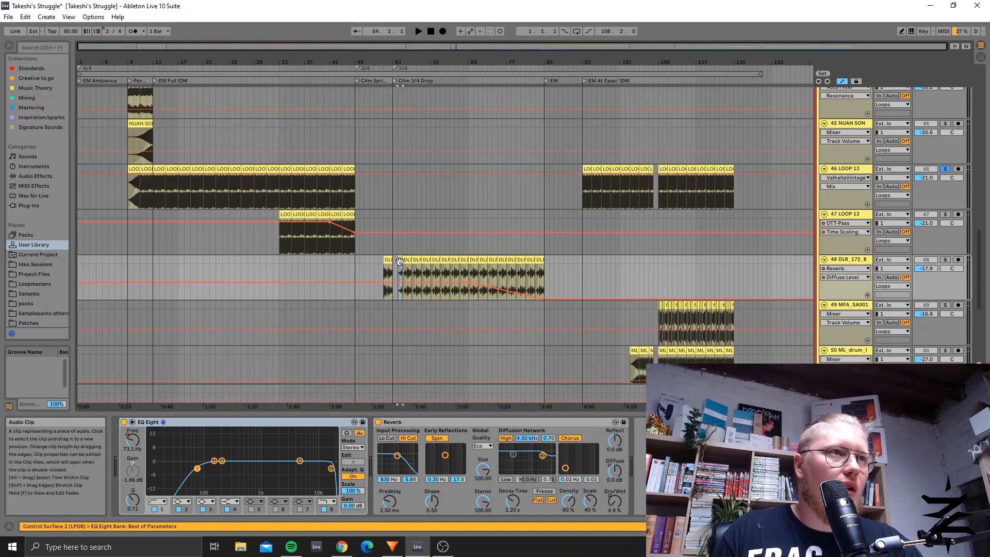
pyautogui.hotkey('ctrl', 'z')
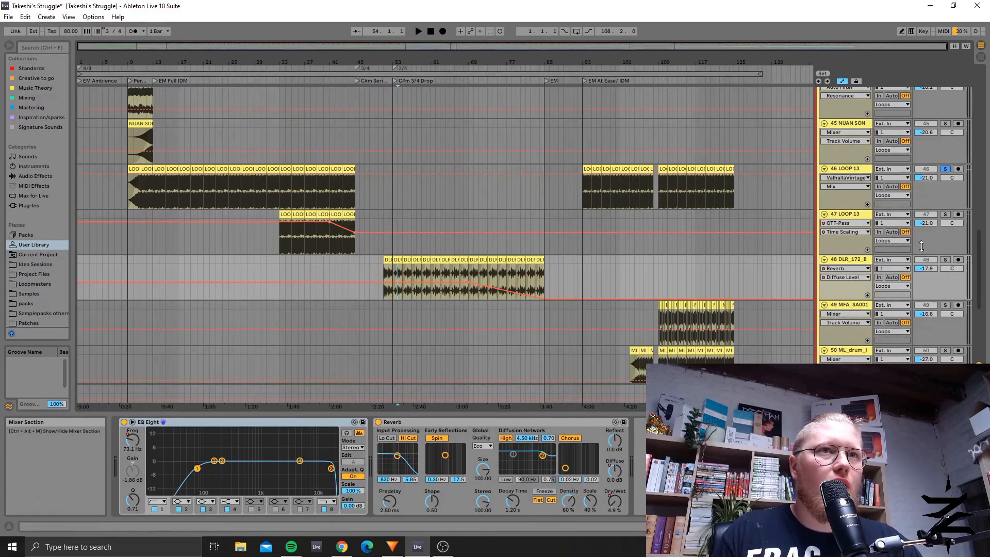
pyautogui.click(946, 260)
pyautogui.press('space')
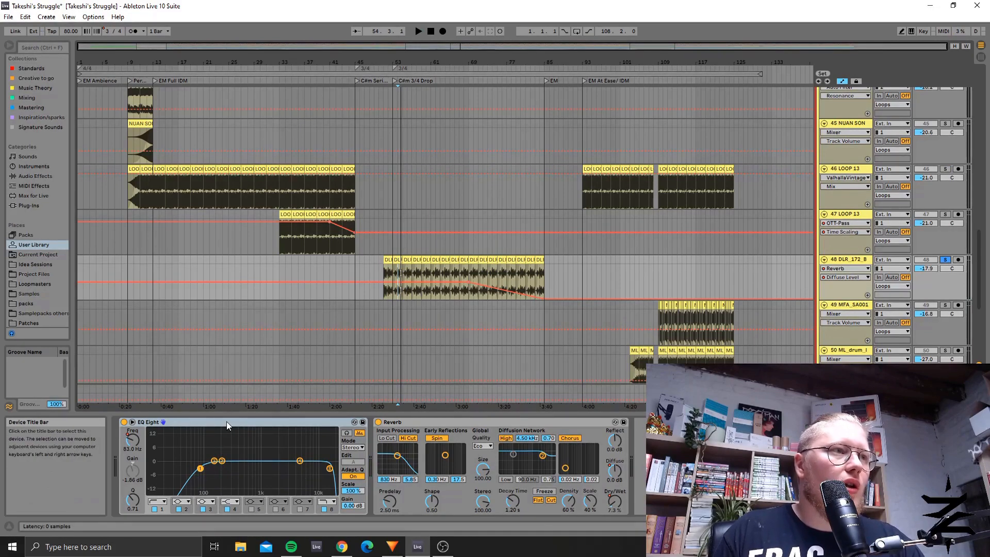
# Step: Check the EQ Eight and Reverb automation on the 48 DLR_172_B track at positions from bar 73 to bar 84
pyautogui.click(487, 274)
pyautogui.click(488, 274)
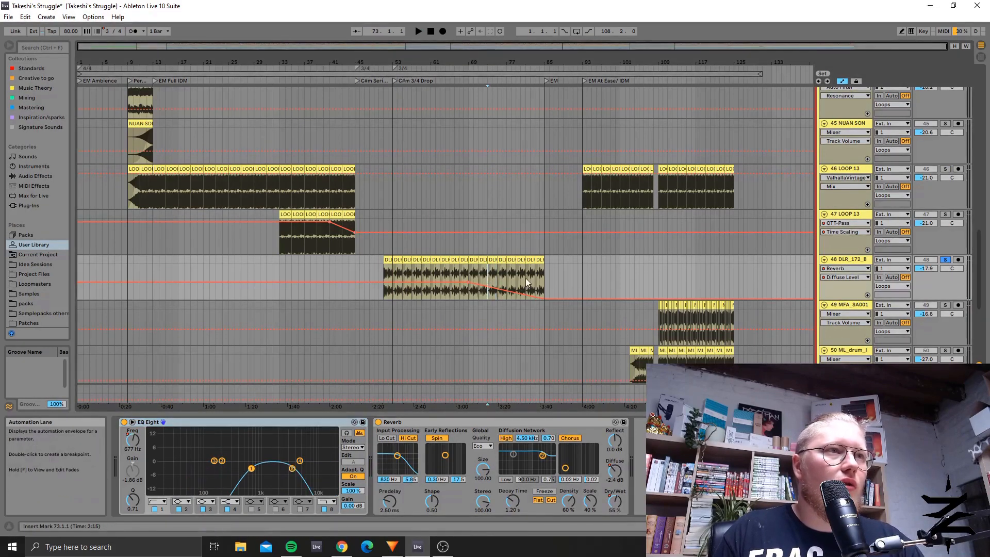
pyautogui.click(549, 280)
pyautogui.click(492, 269)
pyautogui.click(509, 275)
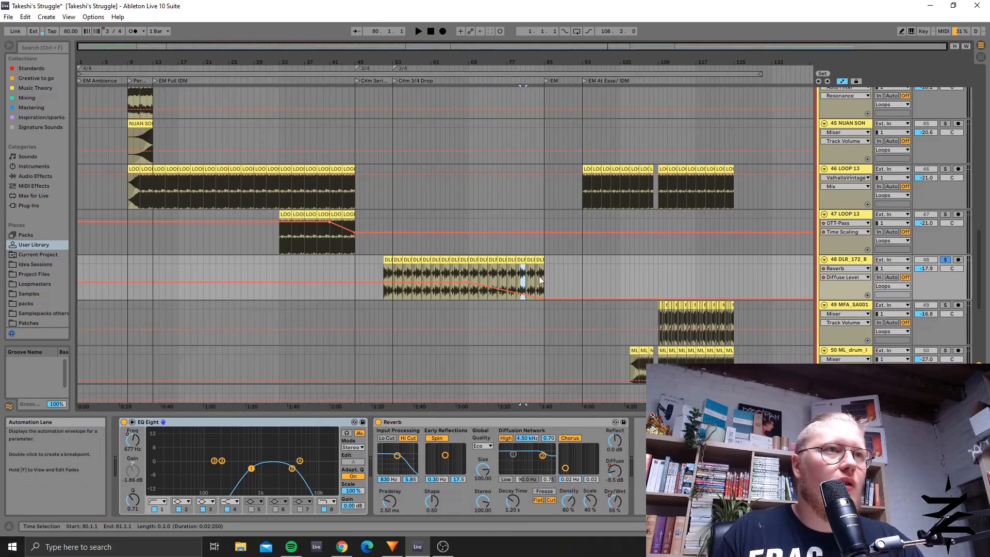
pyautogui.keyDown('shift'); pyautogui.click(546, 275); pyautogui.keyUp('shift')
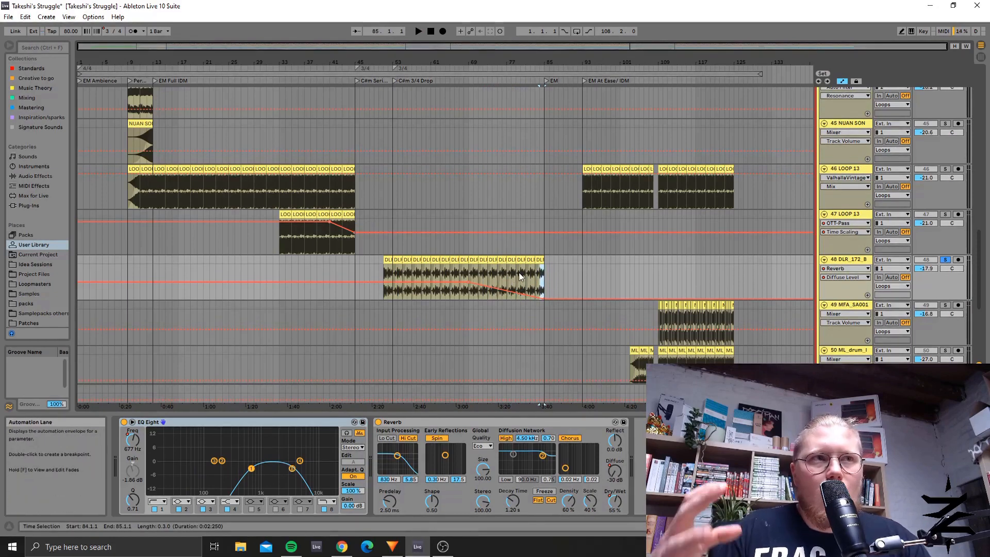
# Step: Play the soloed 48 DLR_172_B loop briefly from bar 62 and stop playback
pyautogui.click(436, 263)
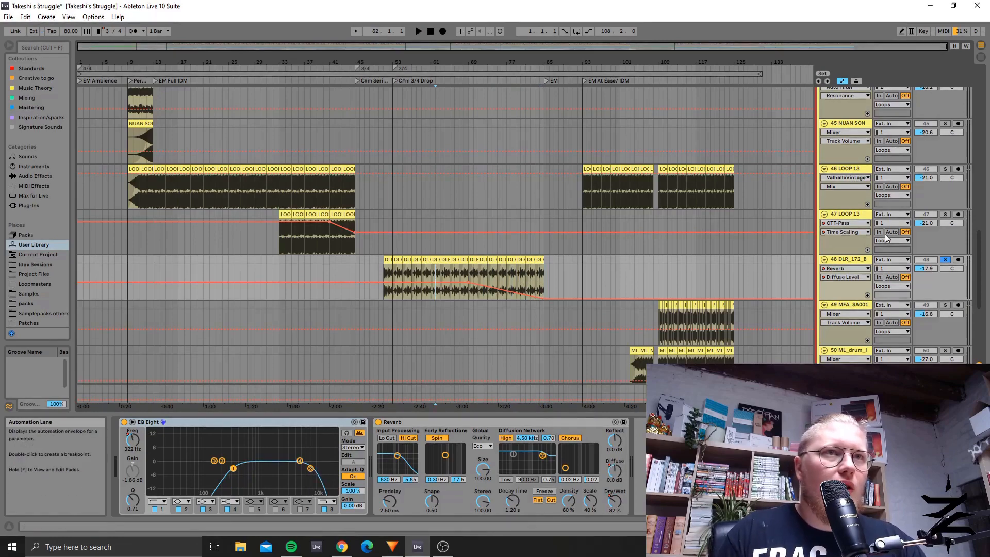
pyautogui.press('space')
pyautogui.press('space')
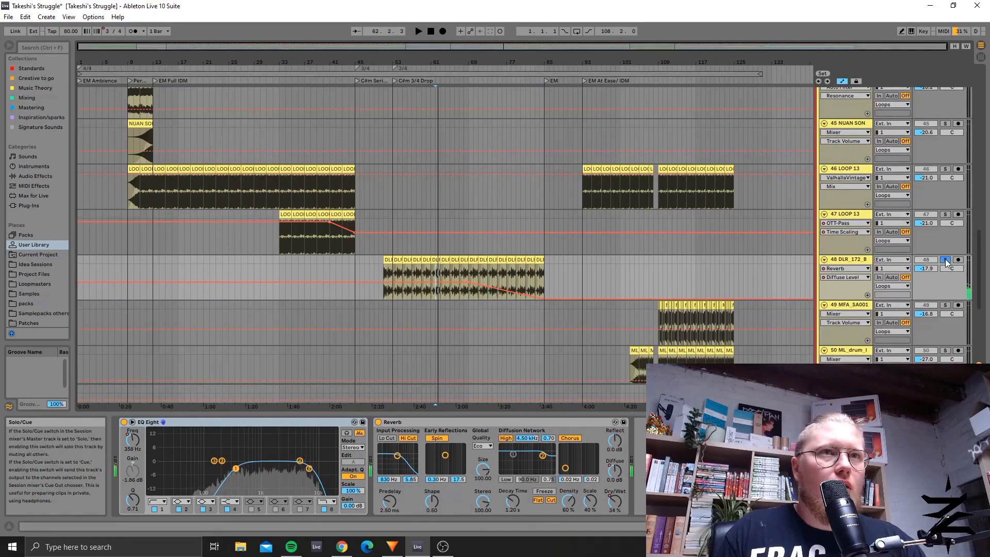
# Step: Unfold the Tops - Percs group to show its tracks
pyautogui.scroll(2, 520, 236)
pyautogui.scroll(1, 509, 308)
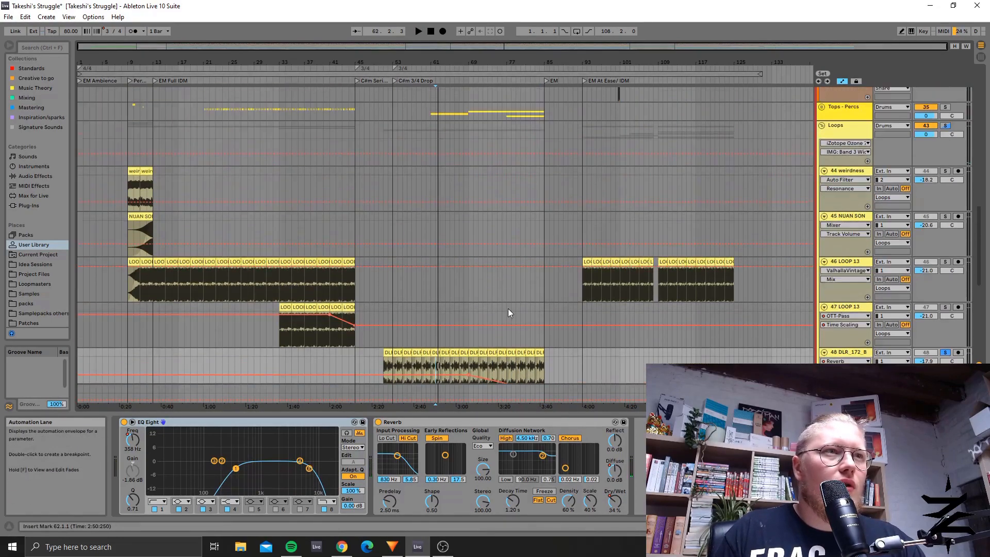
pyautogui.scroll(-2, 508, 309)
pyautogui.scroll(4, 508, 308)
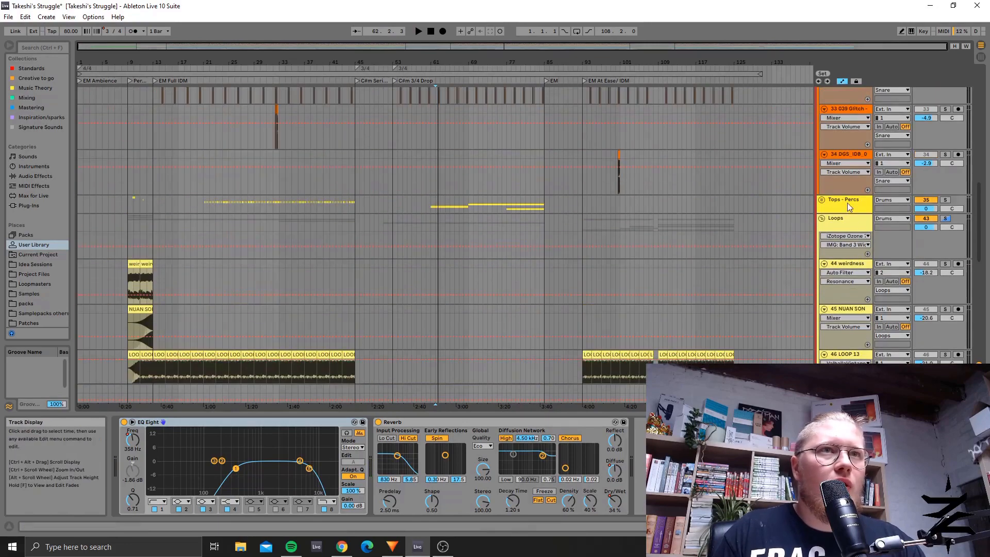
pyautogui.click(822, 201)
# Step: Examine the clips on the Tops - Percs tracks and compare them with the tracks in the Loops group
pyautogui.scroll(-3, 614, 250)
pyautogui.scroll(-2, 615, 250)
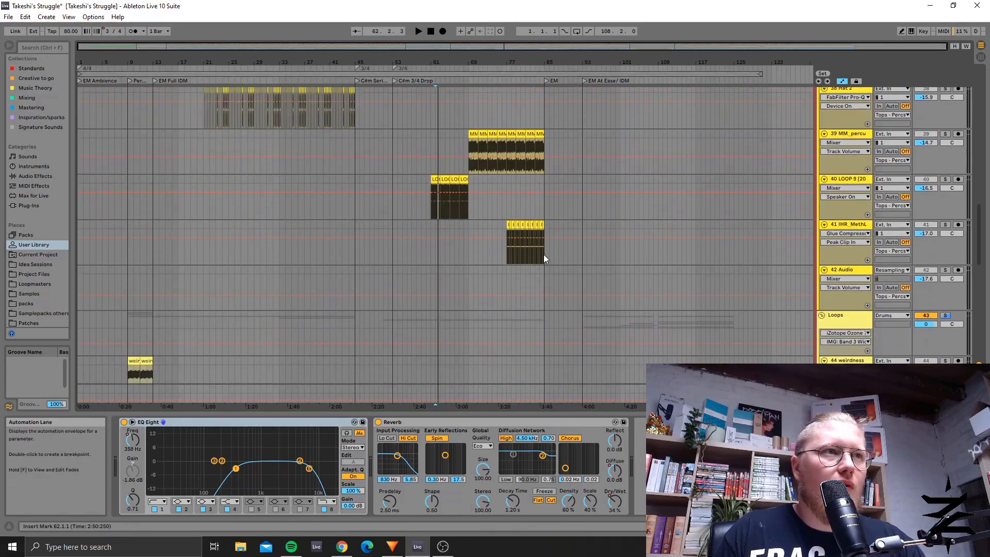
pyautogui.scroll(2, 454, 217)
pyautogui.scroll(-3, 441, 231)
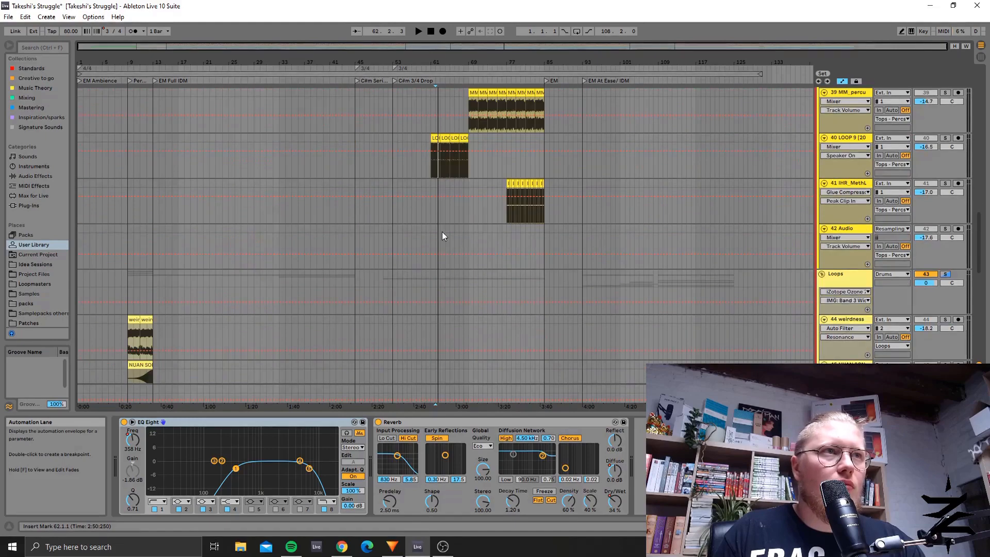
pyautogui.scroll(2, 435, 229)
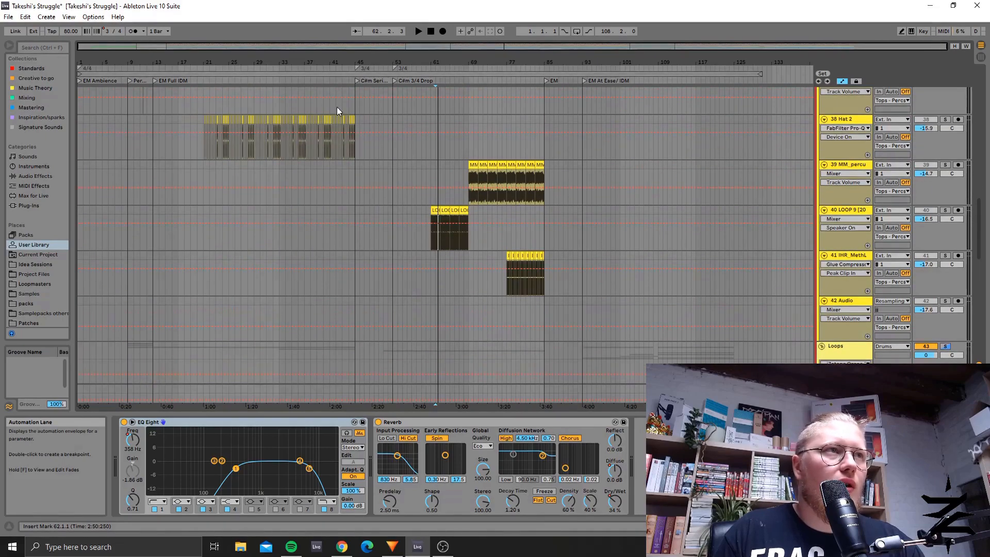
pyautogui.scroll(-8, 518, 221)
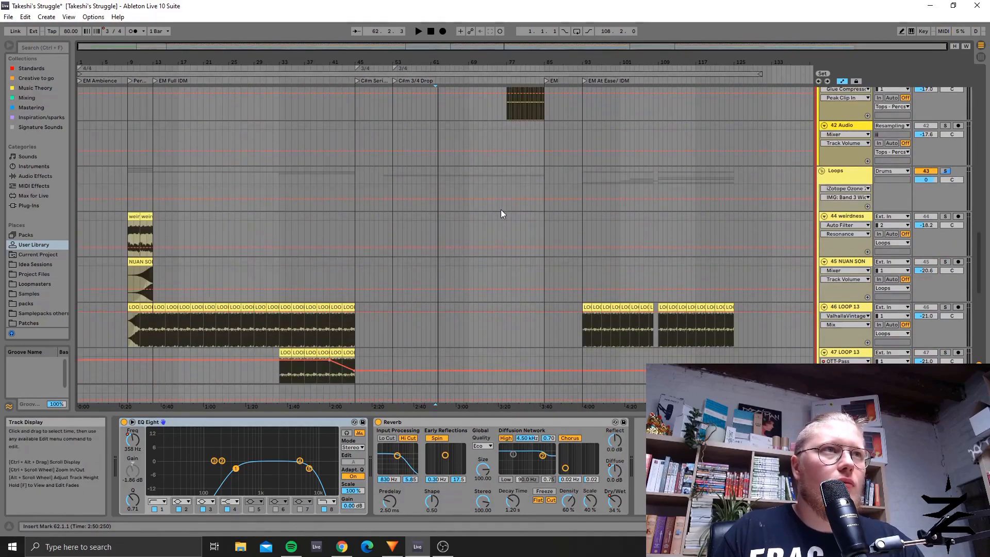
pyautogui.scroll(3, 460, 213)
pyautogui.scroll(-4, 579, 252)
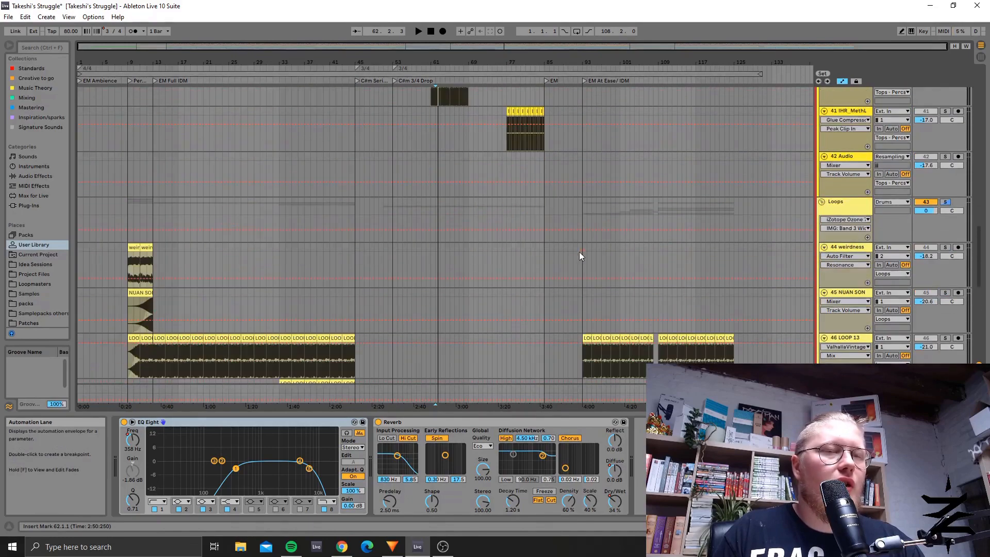
# Step: Select the range from bar 92 to bar 134 on tracks 46 LOOP 13 through 52 129.BPM, covering the At Ease section's loops
pyautogui.scroll(-2, 622, 202)
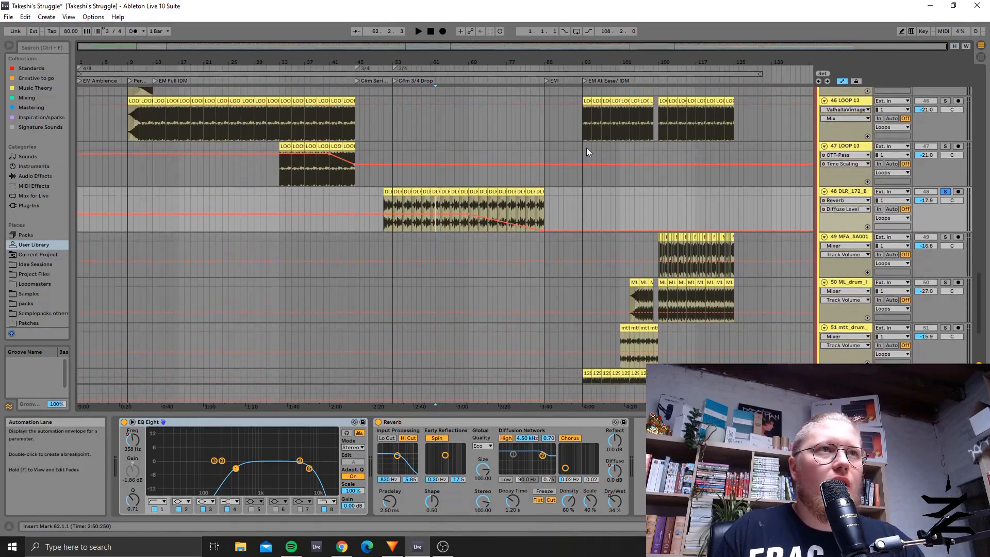
pyautogui.moveTo(578, 134); pyautogui.dragTo(776, 377)
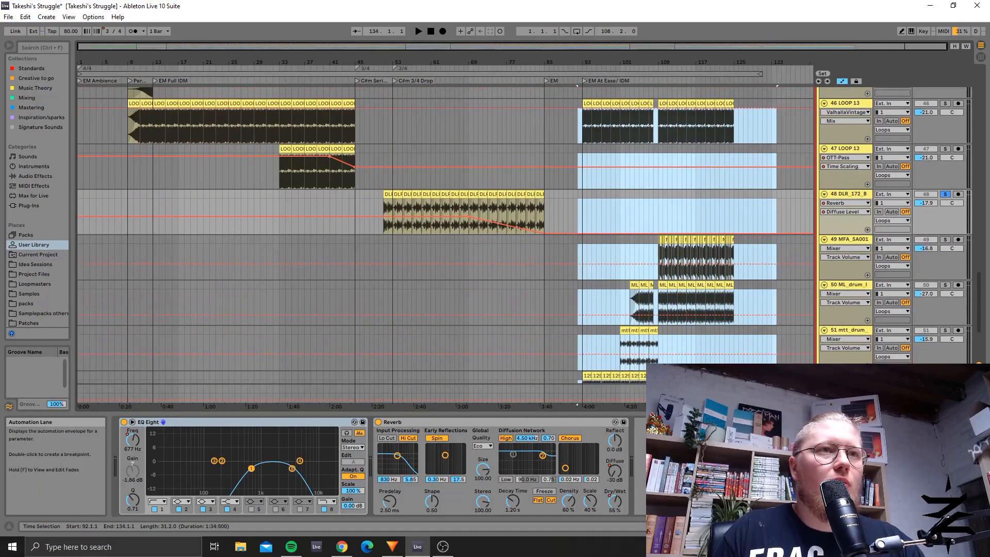
pyautogui.scroll(3, 629, 289)
pyautogui.scroll(-5, 636, 237)
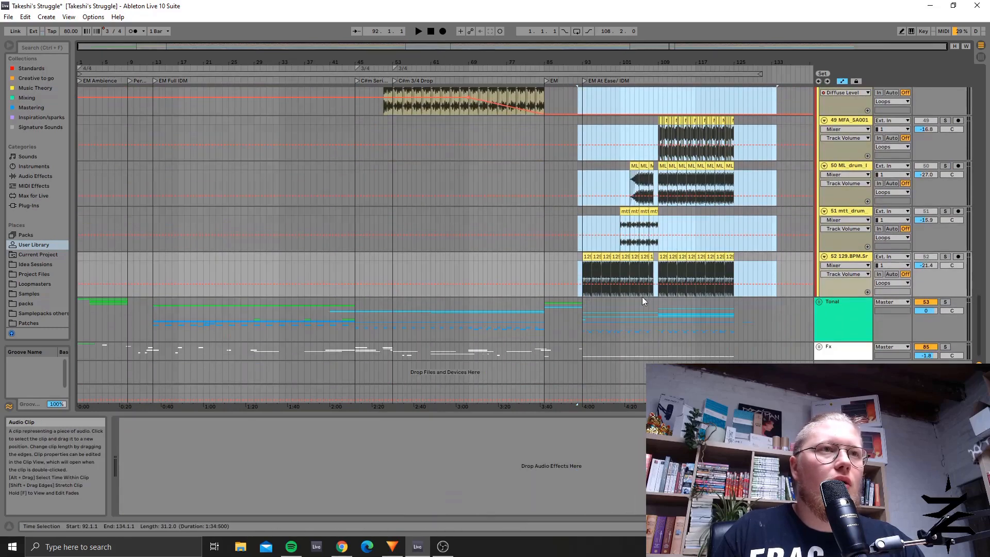
# Step: Clear the time selection by placing the insert marker at bar 126 on track 51 mtt_drum
pyautogui.scroll(2, 601, 308)
pyautogui.scroll(1, 601, 308)
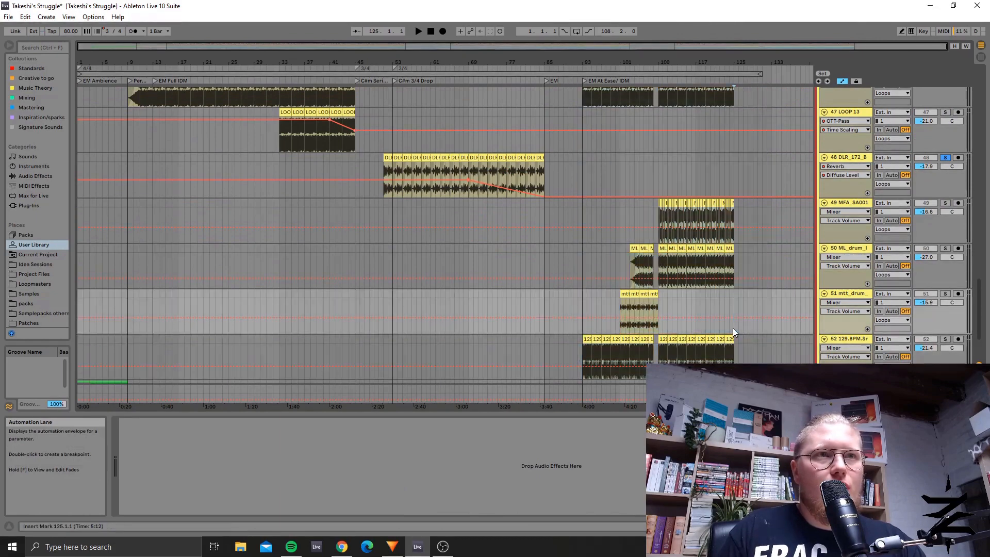
pyautogui.click(732, 328)
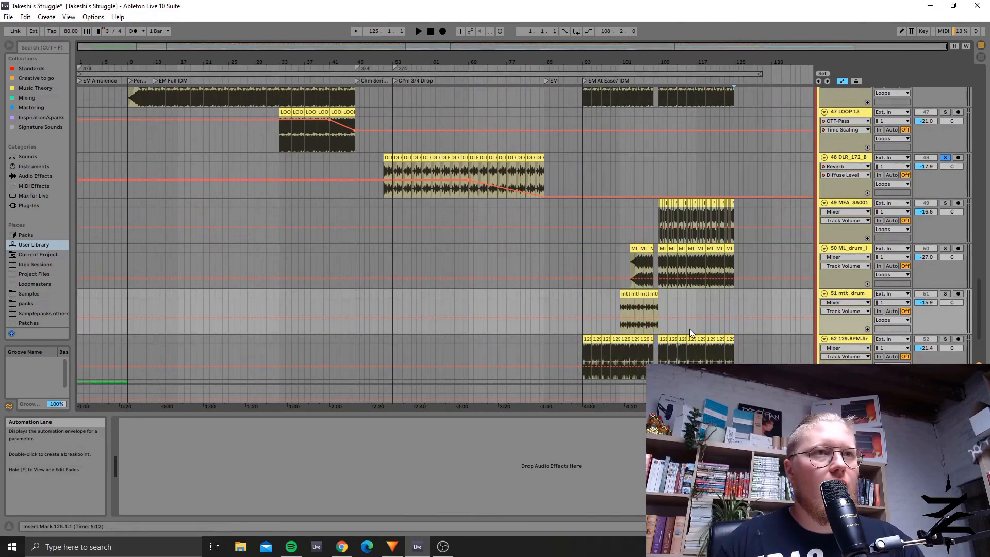
pyautogui.click(660, 330)
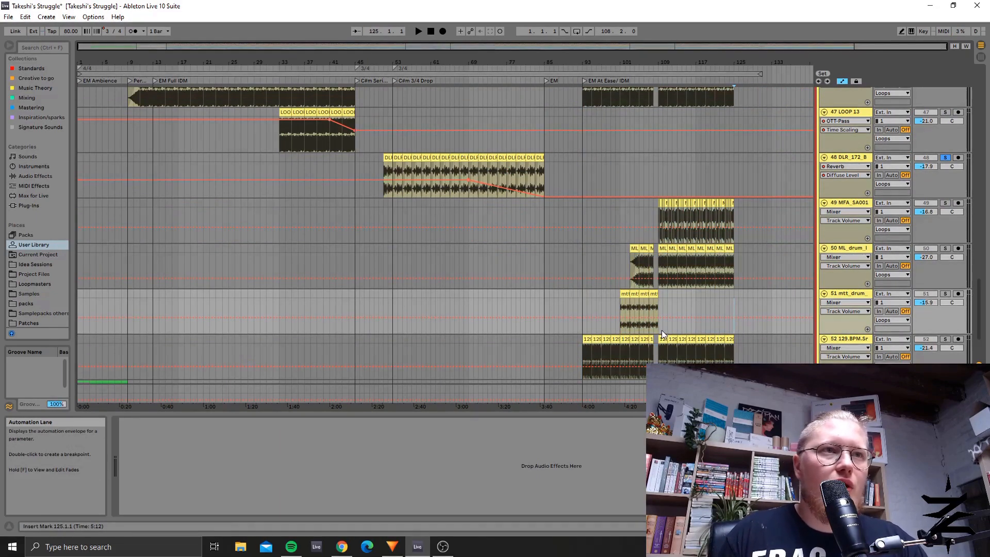
pyautogui.click(737, 327)
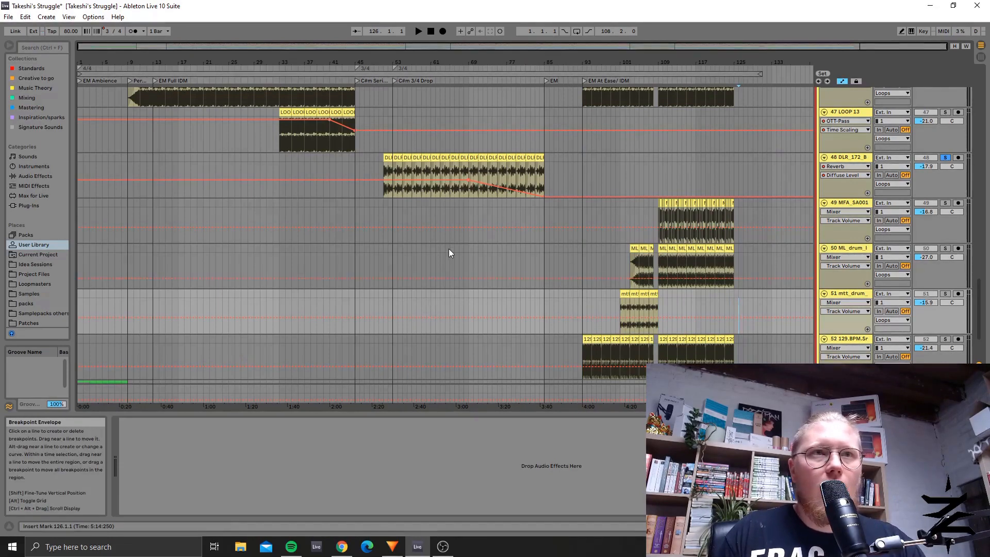
# Step: Set the insert marker to the C#m 3/4 Drop locator at bar 53 and review the percussion and loop tracks there
pyautogui.scroll(3, 443, 250)
pyautogui.scroll(7, 425, 262)
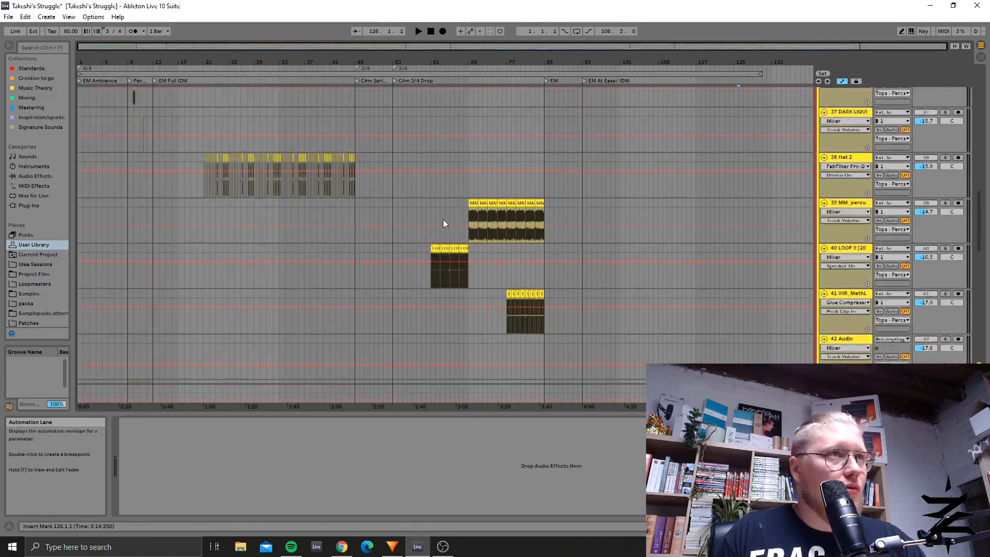
pyautogui.click(394, 82)
pyautogui.scroll(-5, 397, 225)
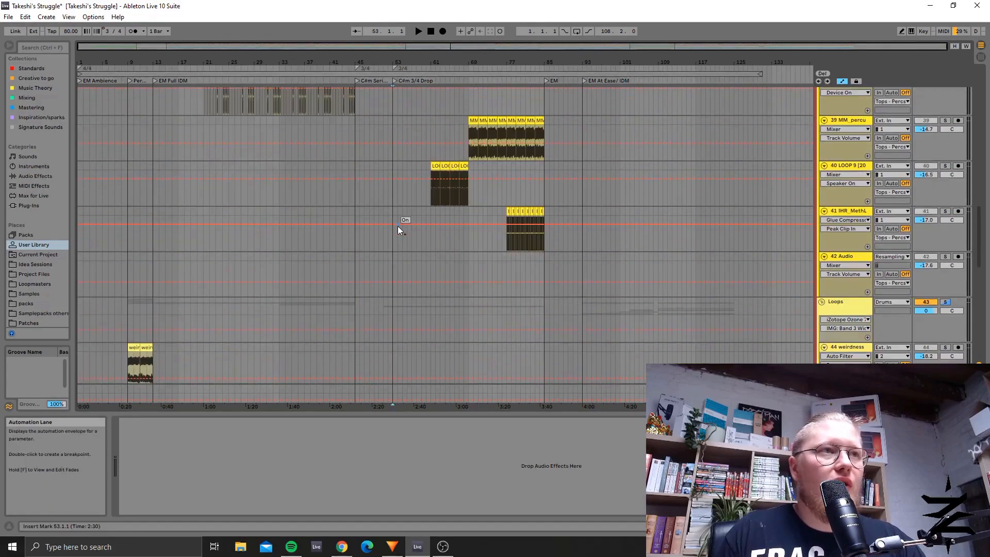
pyautogui.scroll(-5, 398, 229)
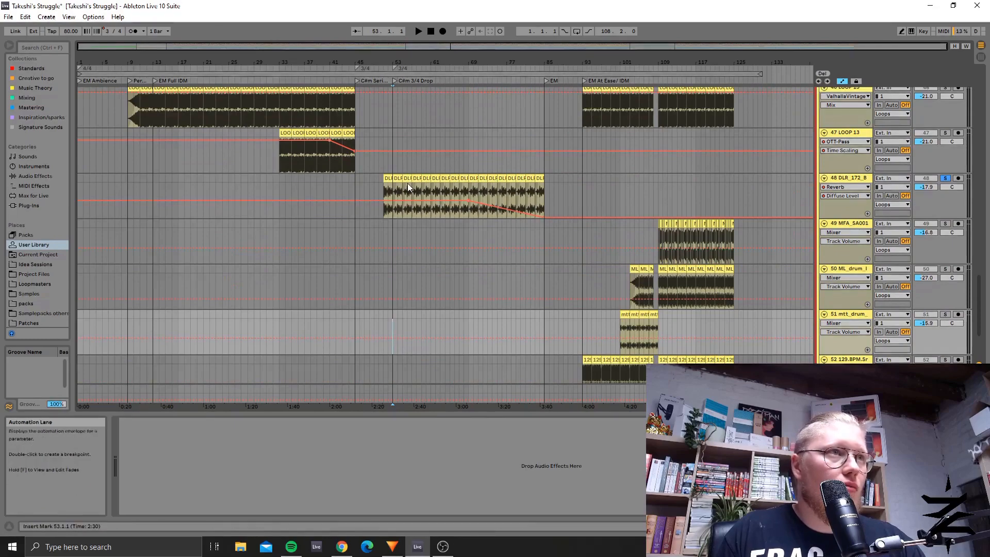
# Step: Zoom the arrangement in around the C#m 3/4 Drop and select the first LOOP 9 clip at bar 61 to inspect its EQ Eight
pyautogui.moveTo(436, 44); pyautogui.dragTo(460, 120)
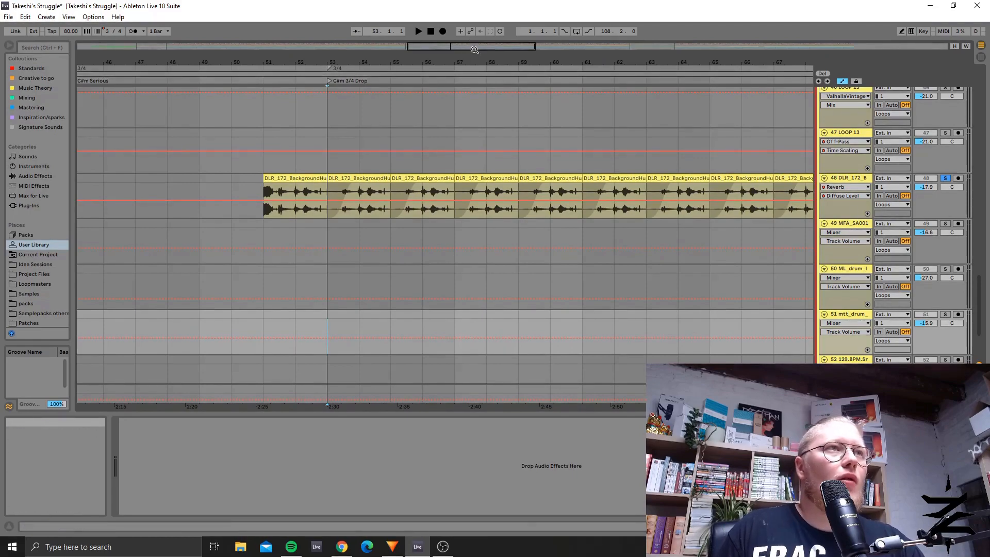
pyautogui.moveTo(475, 48); pyautogui.dragTo(488, 62)
pyautogui.scroll(10, 452, 181)
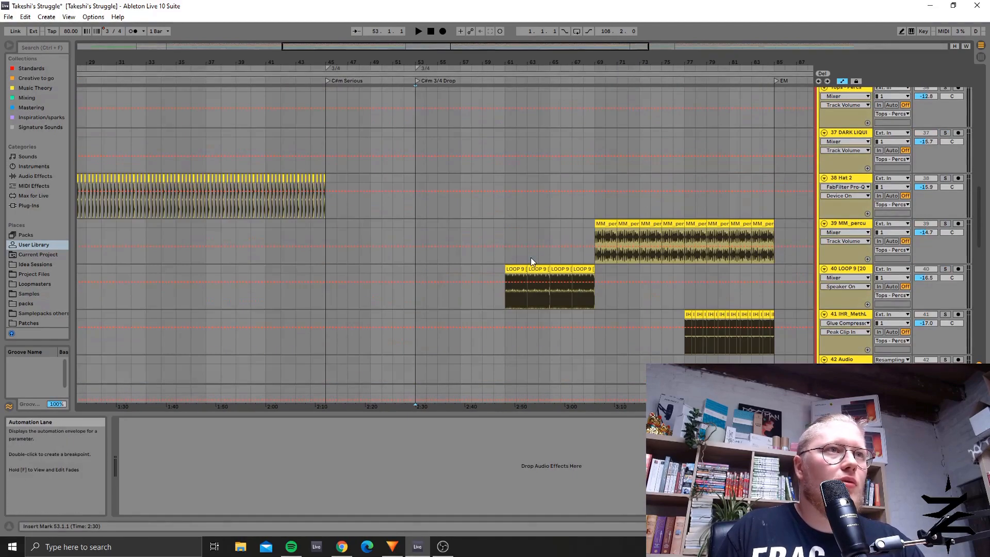
pyautogui.click(507, 272)
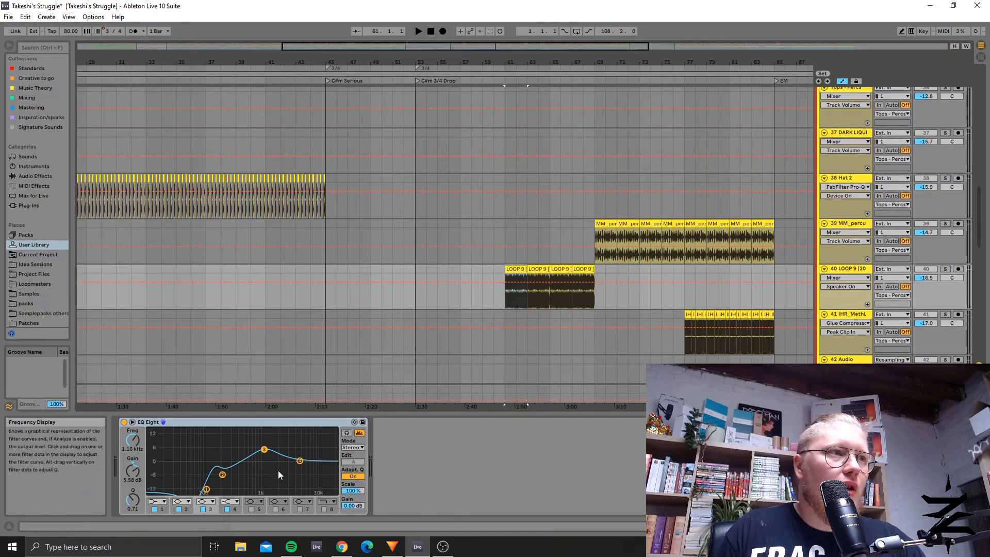
# Step: Look over the Loops tracks in the drop section and return to the Drums group at the start of the track list
pyautogui.scroll(-15, 581, 283)
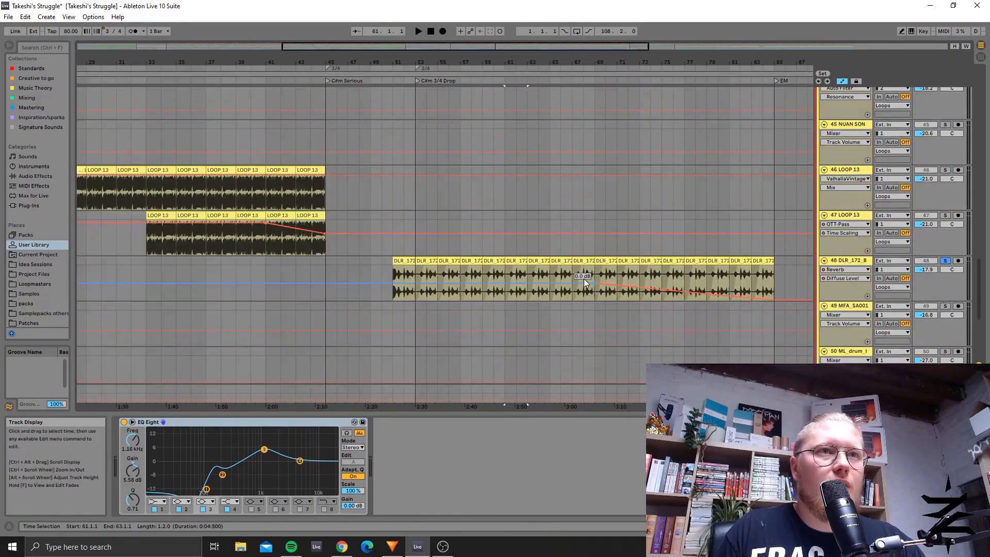
pyautogui.scroll(5, 898, 200)
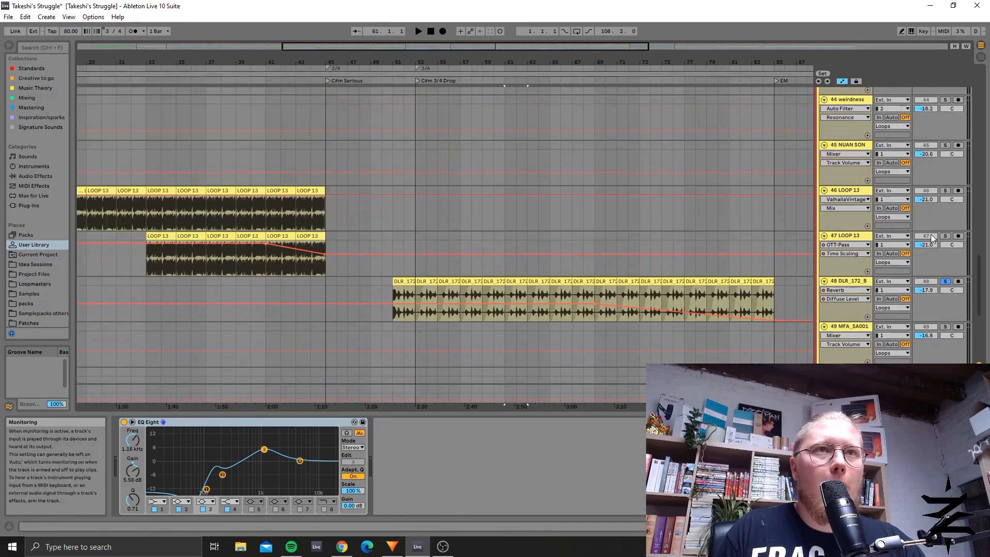
pyautogui.moveTo(980, 282); pyautogui.dragTo(976, 95)
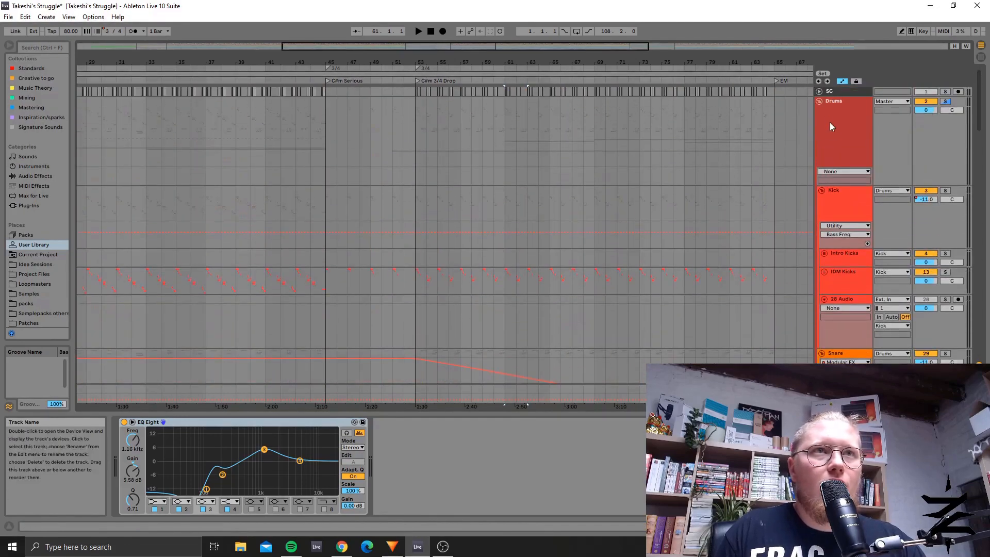
# Step: Fold the Drums group and select the Tonal group with the whole arrangement in view
pyautogui.click(820, 101)
pyautogui.click(844, 189)
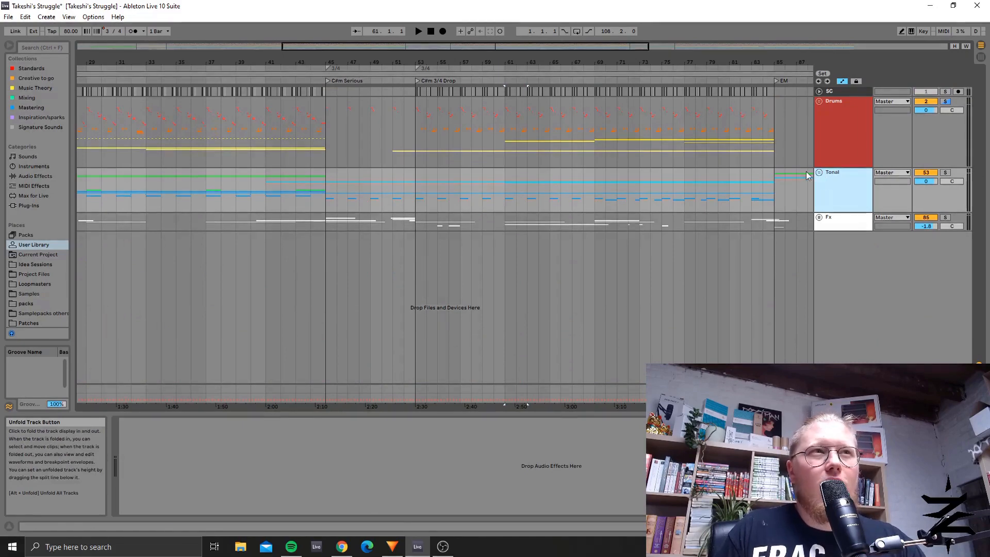
pyautogui.moveTo(368, 63); pyautogui.dragTo(367, 58)
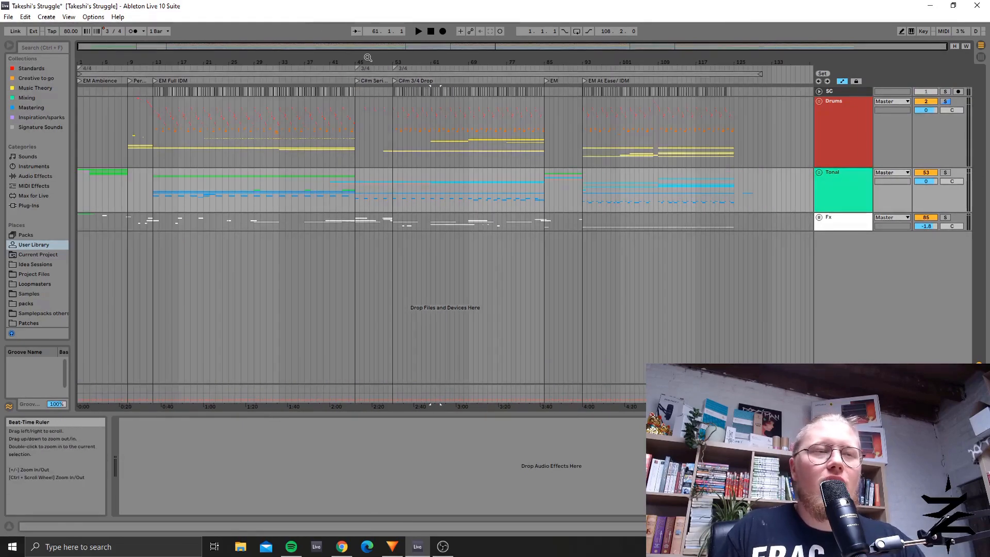
pyautogui.click(432, 134)
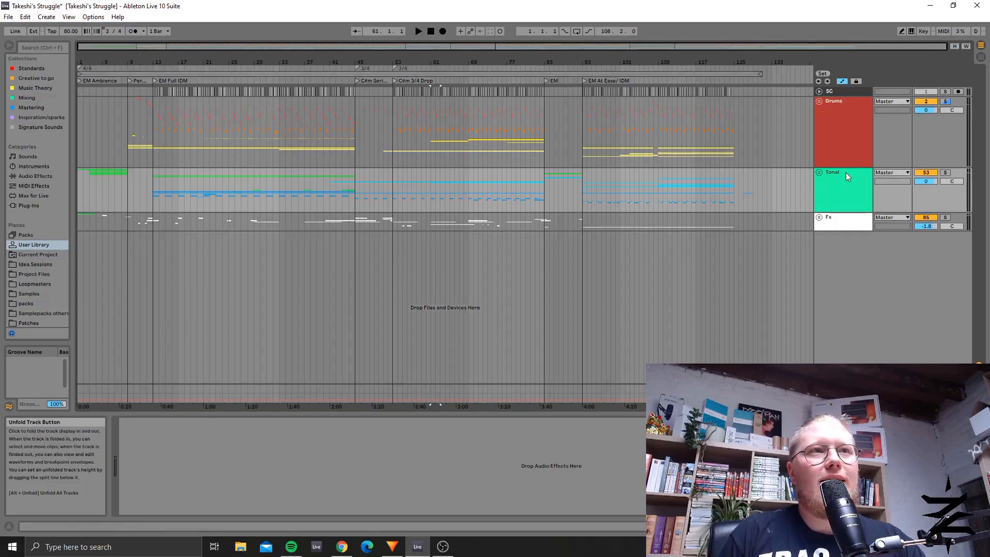
# Step: Unfold the Tonal group and its Pads - Atmos subgroup to review the pad and atmosphere tracks
pyautogui.click(819, 173)
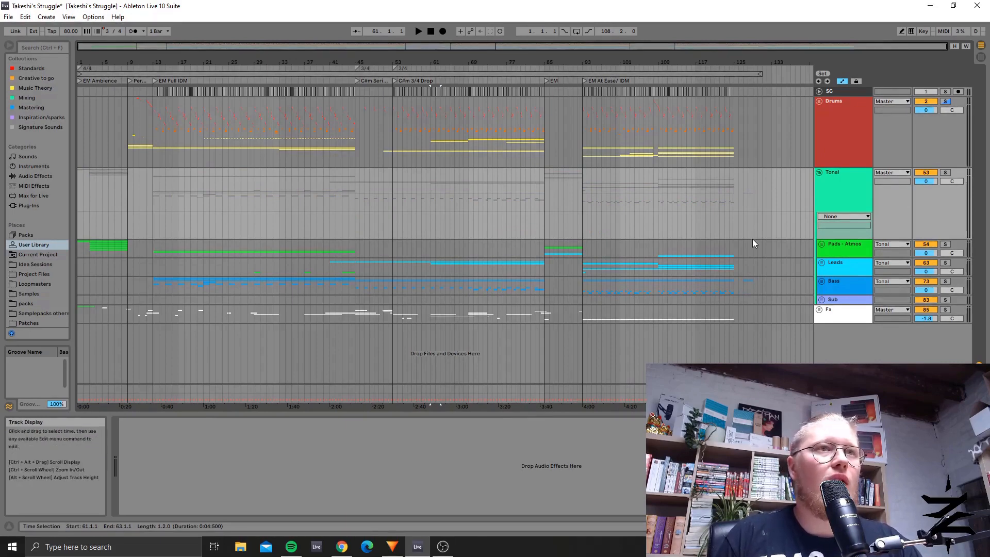
pyautogui.click(822, 244)
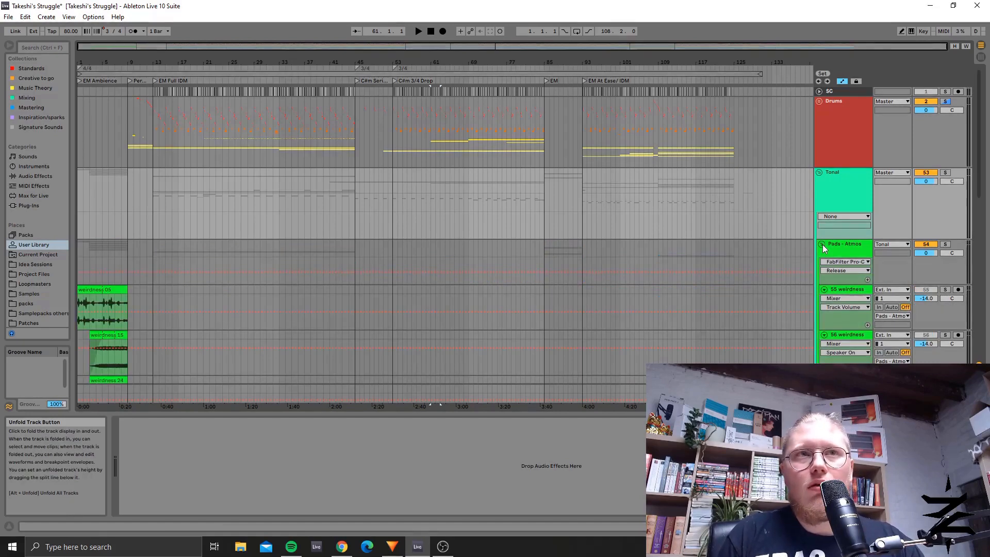
pyautogui.scroll(-3, 682, 216)
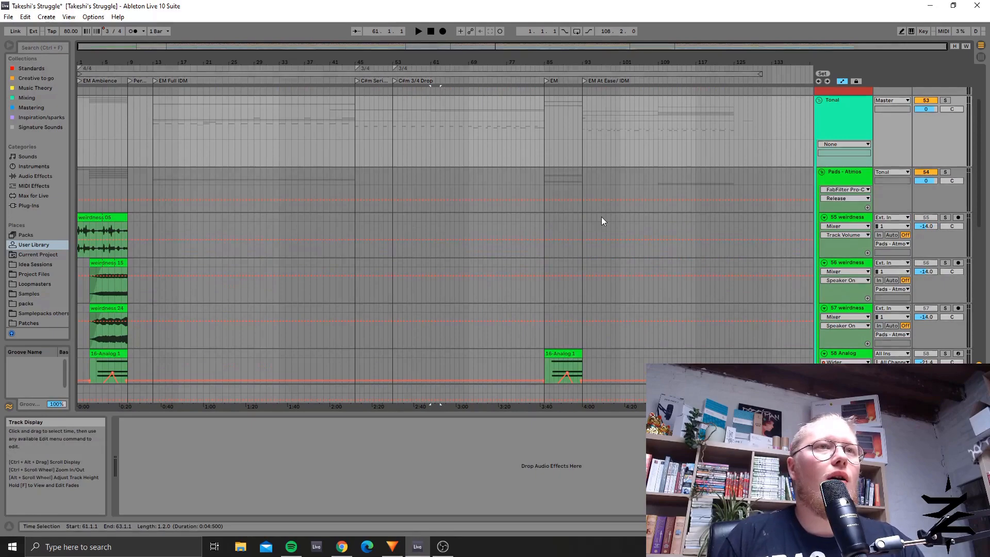
pyautogui.scroll(-6, 601, 217)
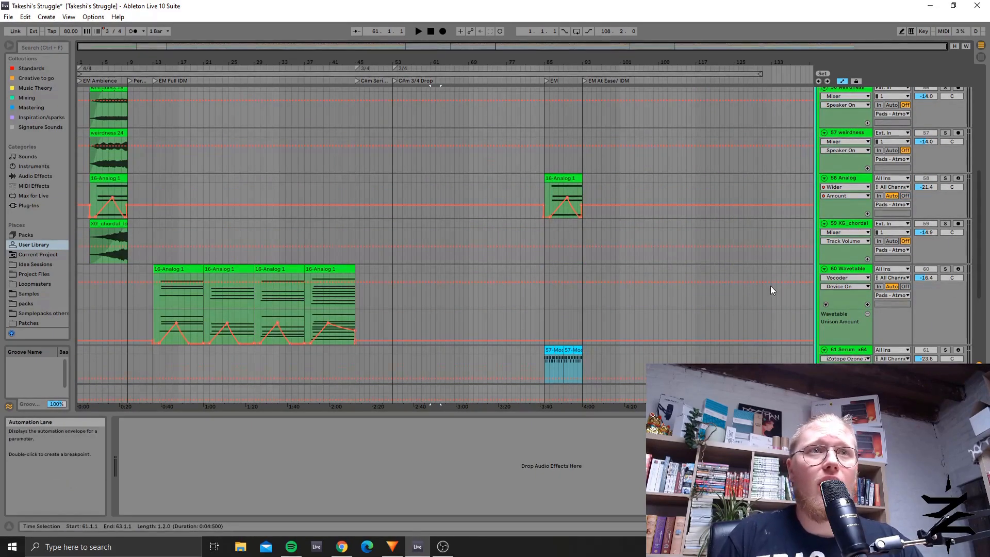
pyautogui.scroll(-3, 771, 286)
# Step: Select tracks 61 Serum_x64 and 62 Europa by in turn to inspect their device chains
pyautogui.click(853, 258)
pyautogui.click(861, 311)
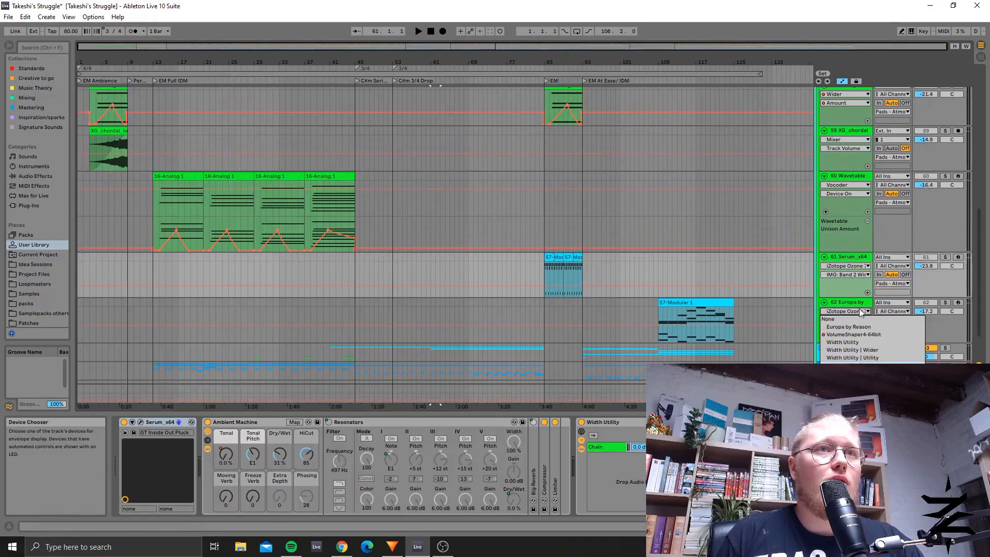
pyautogui.click(860, 304)
pyautogui.click(860, 303)
# Step: Select the 16-Analog 1 clip in the EM Ambience section on track 58 Analog to inspect its Analog synth
pyautogui.scroll(3, 427, 190)
pyautogui.scroll(3, 425, 190)
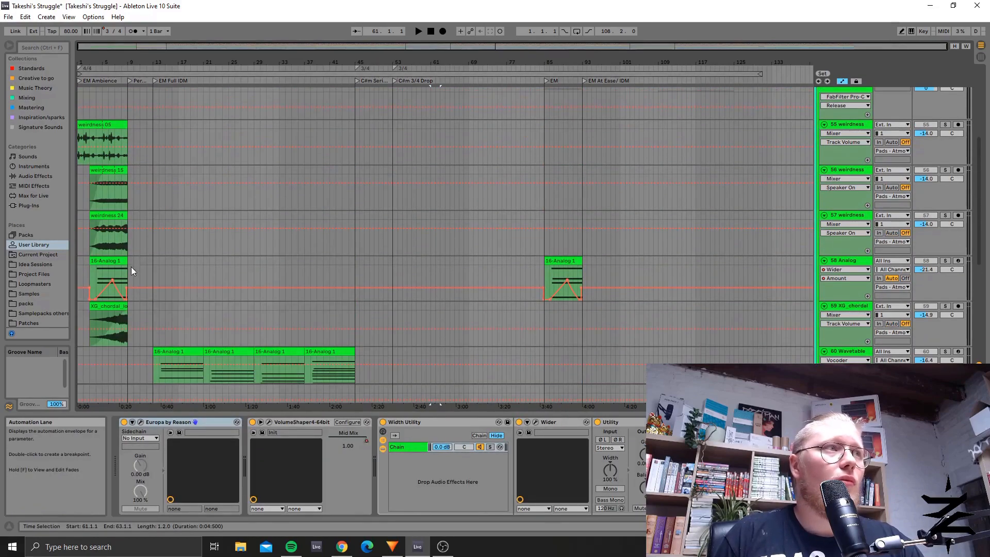
pyautogui.click(130, 267)
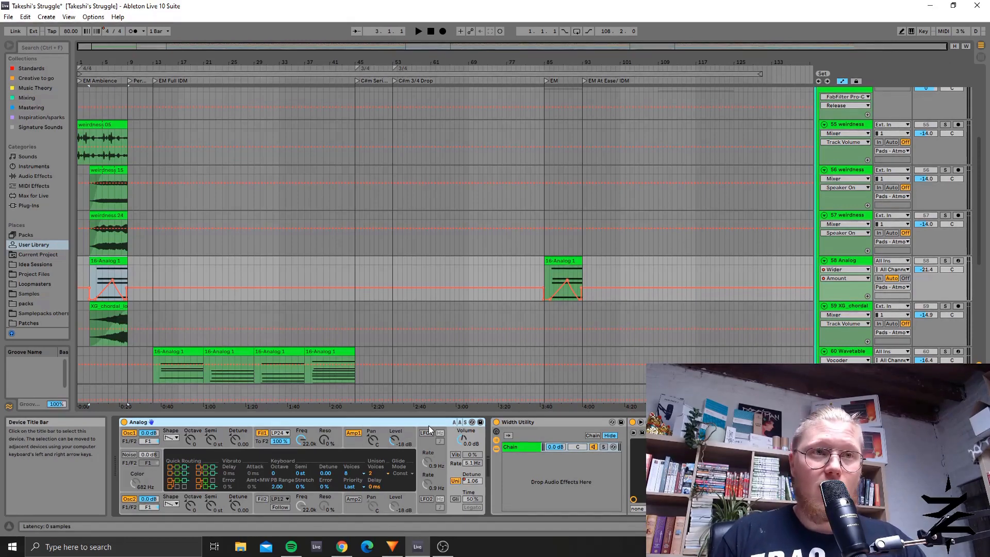
pyautogui.click(442, 547)
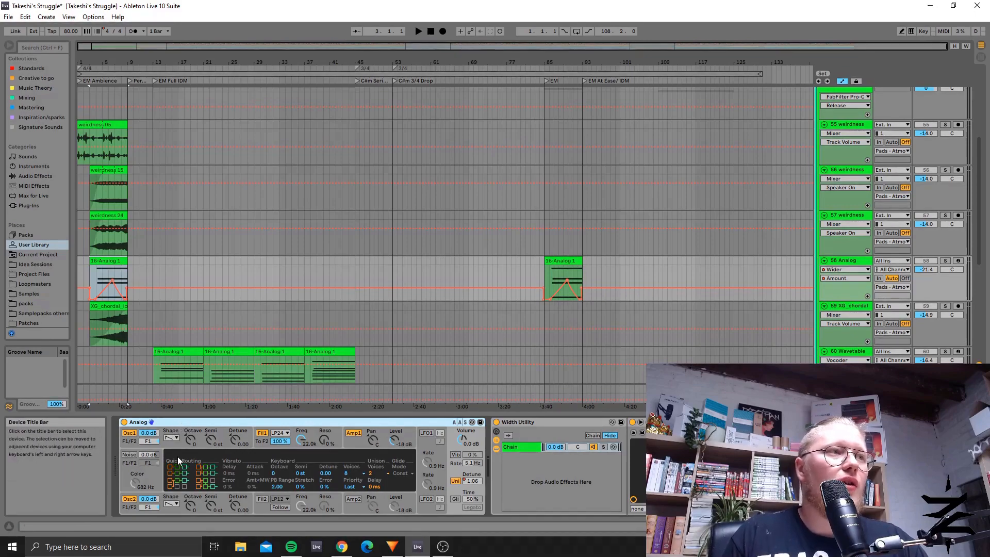
# Step: Unfold the Leads group below the Pads - Atmos tracks
pyautogui.scroll(-3, 427, 290)
pyautogui.scroll(-3, 427, 289)
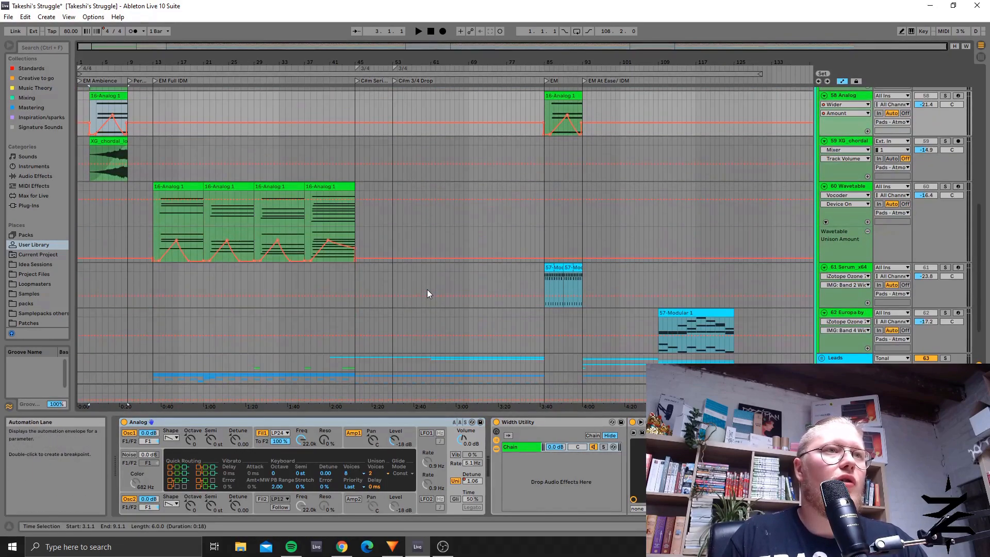
pyautogui.scroll(2, 388, 286)
pyautogui.scroll(-3, 388, 282)
pyautogui.scroll(-2, 387, 287)
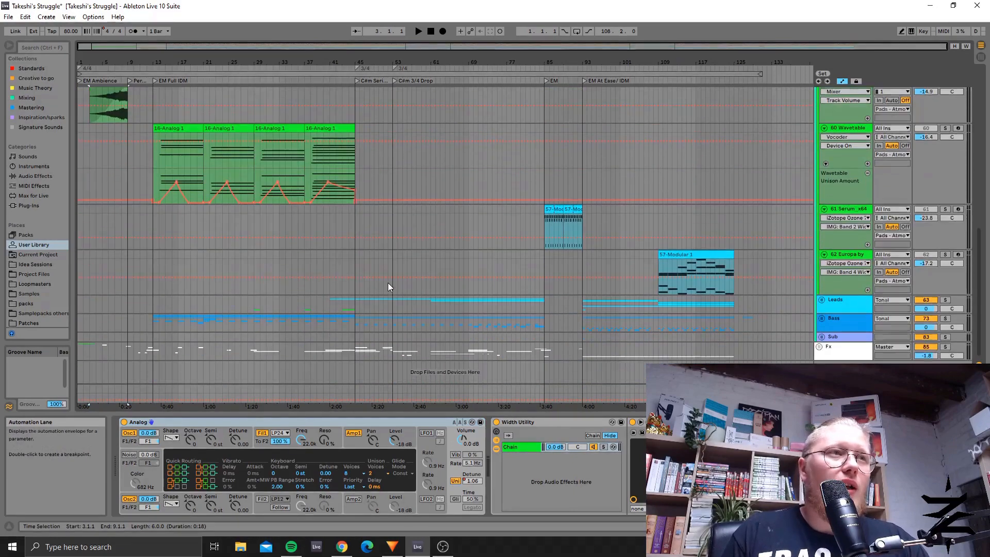
pyautogui.click(822, 300)
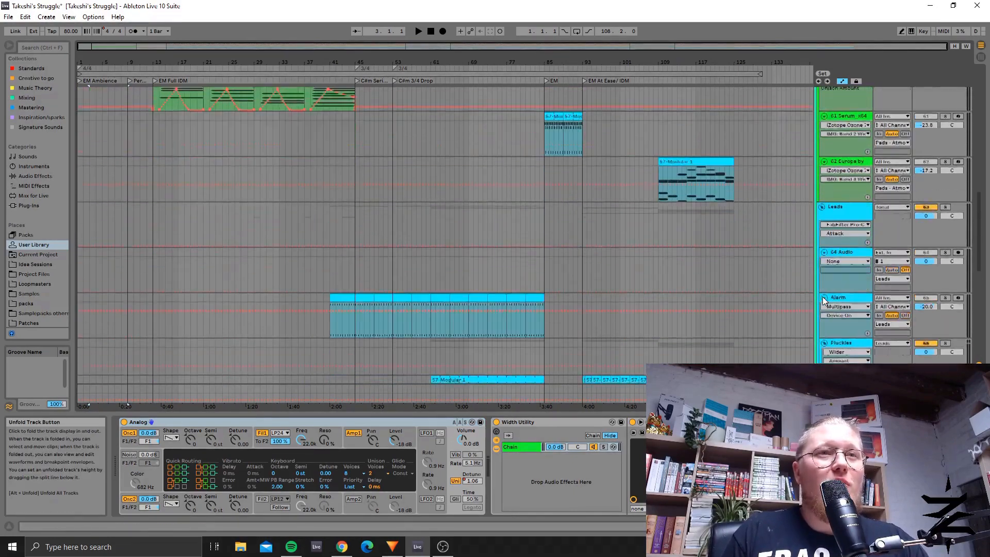
# Step: Examine the Leads tracks from Alarm and the Pluckies subgroup down to 72 Serum_x64
pyautogui.scroll(-10, 822, 296)
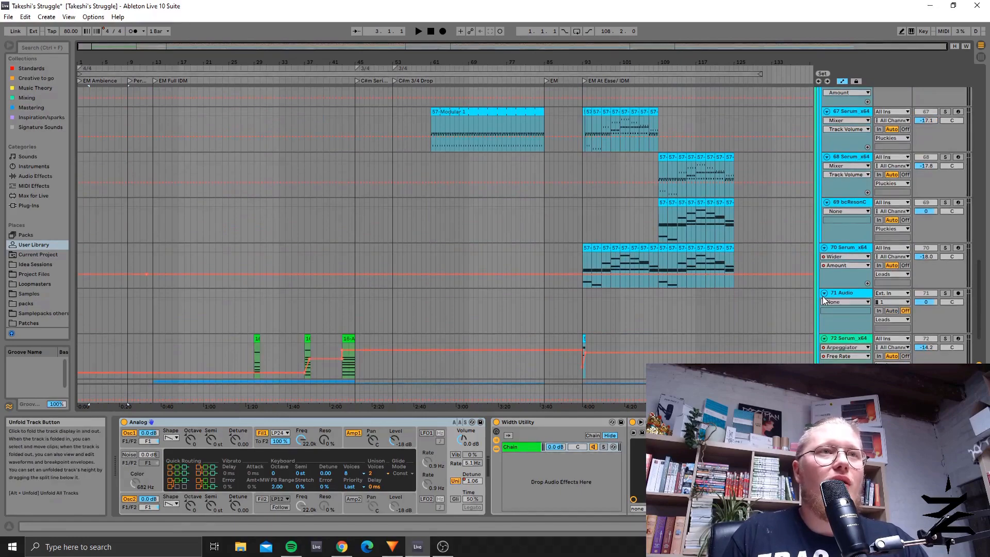
pyautogui.scroll(3, 848, 321)
pyautogui.scroll(-5, 849, 321)
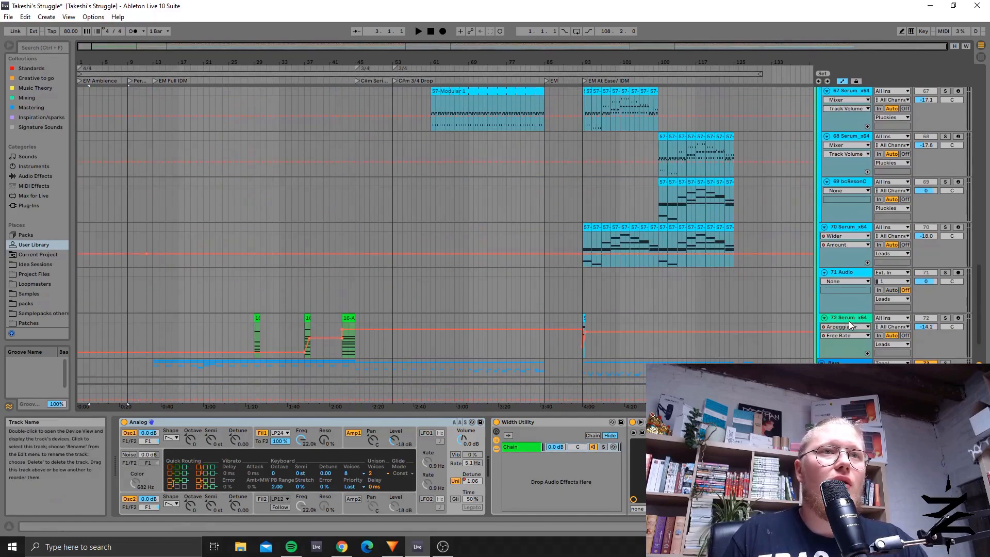
pyautogui.scroll(2, 853, 259)
pyautogui.scroll(3, 852, 258)
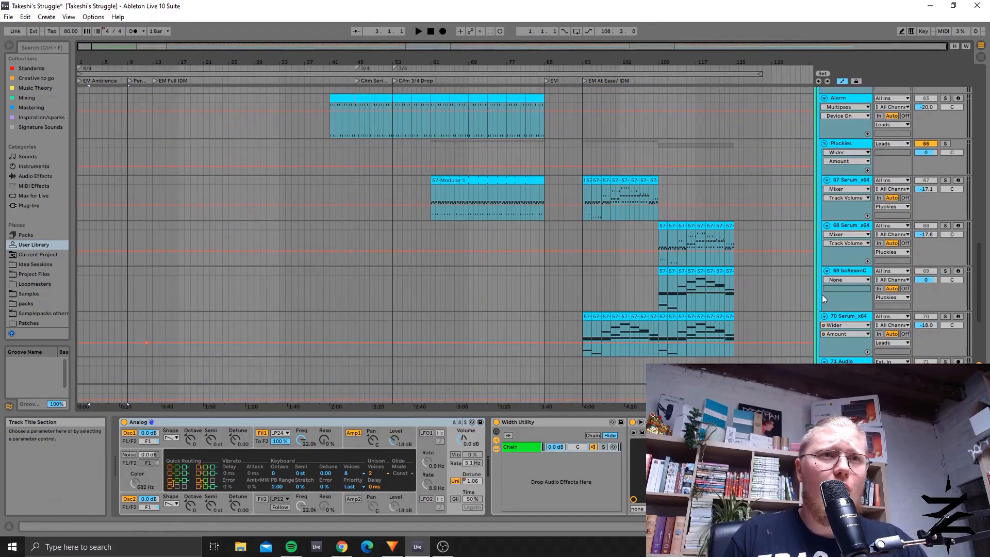
pyautogui.scroll(5, 822, 295)
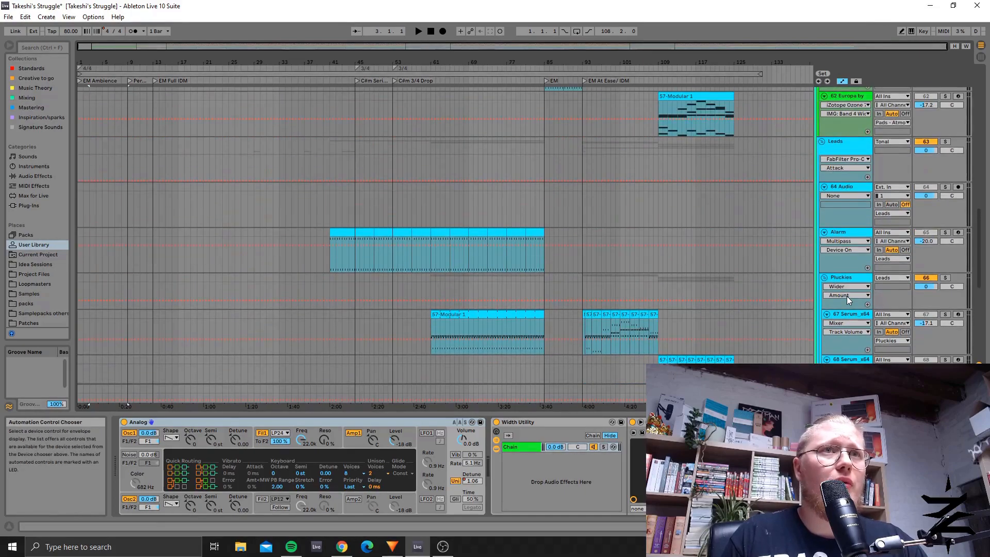
pyautogui.scroll(-4, 846, 296)
pyautogui.scroll(-5, 846, 296)
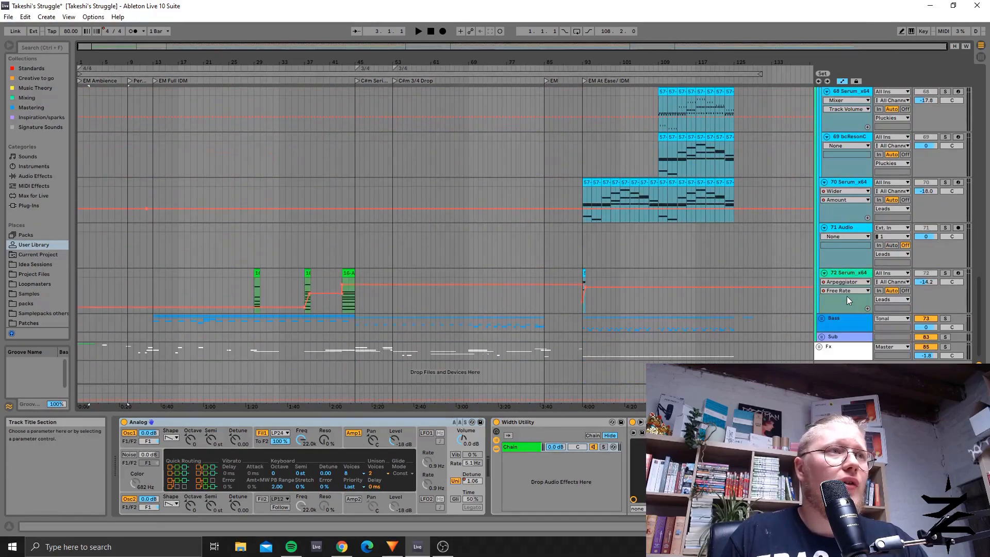
# Step: Review the Bass group's tracks, then view the Diva plug-in window on track 76 Diva and close it
pyautogui.scroll(-3, 800, 293)
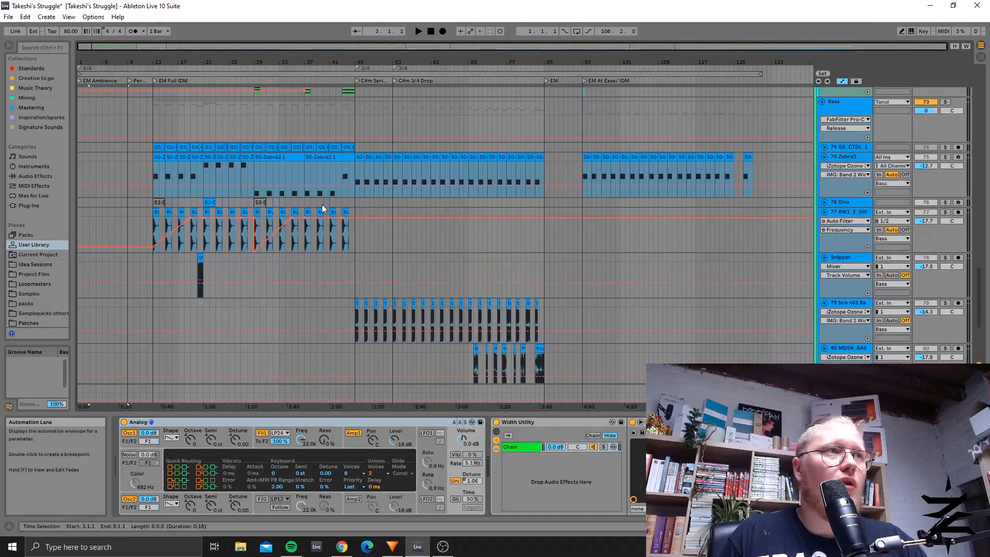
pyautogui.click(209, 201)
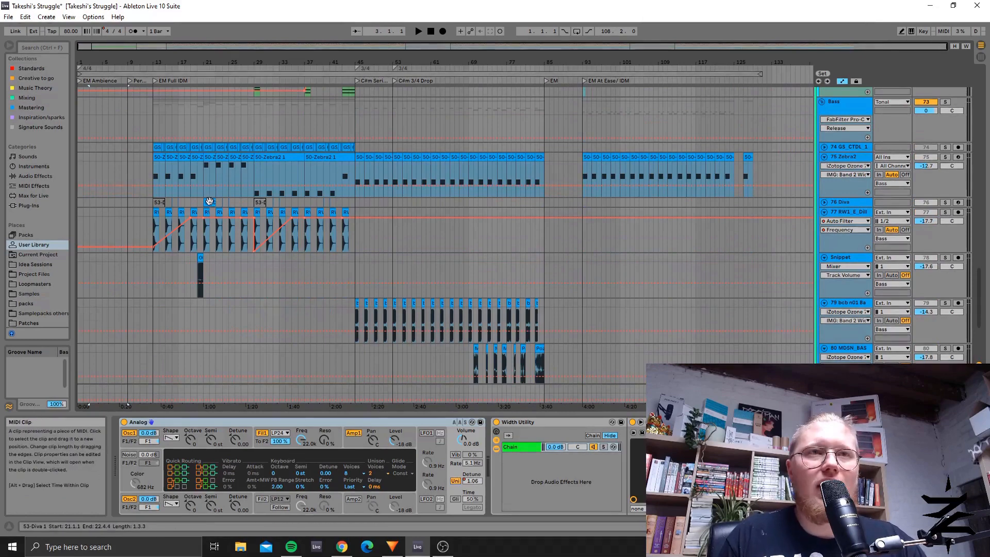
pyautogui.click(844, 206)
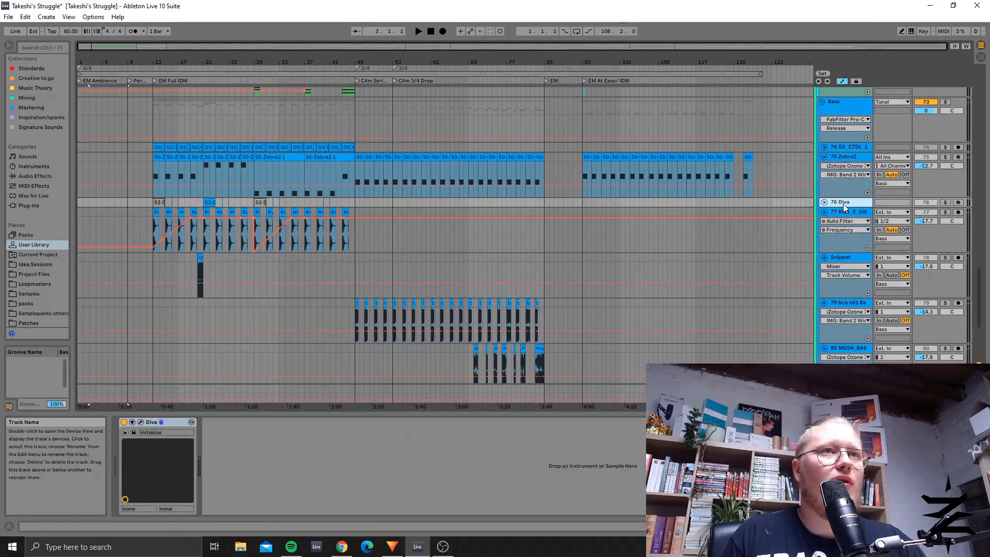
pyautogui.click(142, 422)
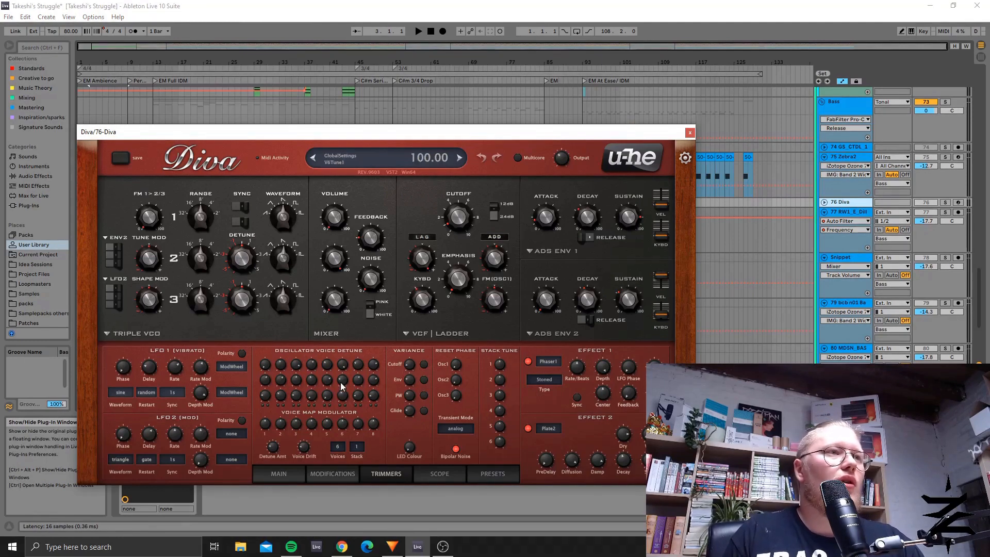
pyautogui.click(689, 133)
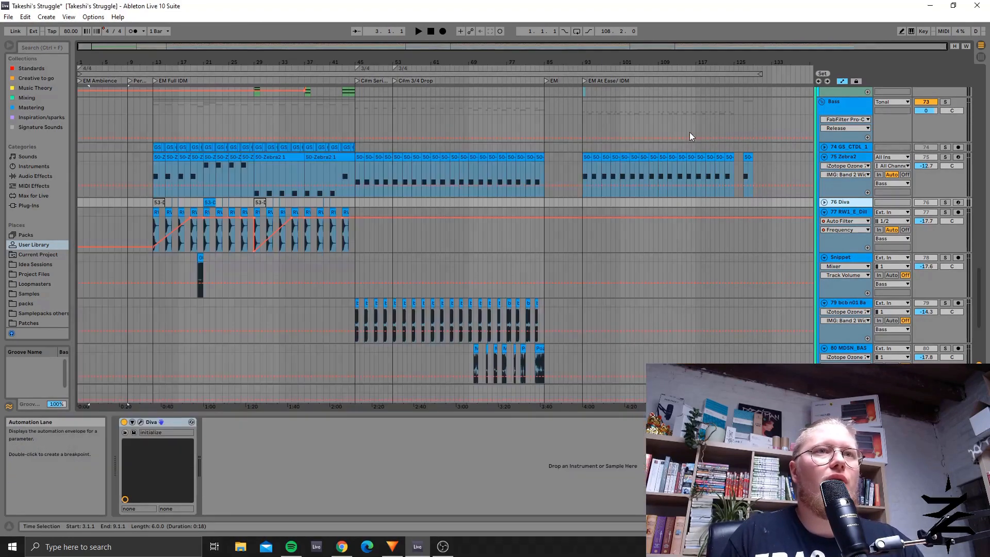
# Step: Return to the Pads - Atmos tracks and select the four 16-Analog 1 clips on track 60 Wavetable, bars 13 to 45
pyautogui.scroll(1, 543, 285)
pyautogui.scroll(10, 507, 222)
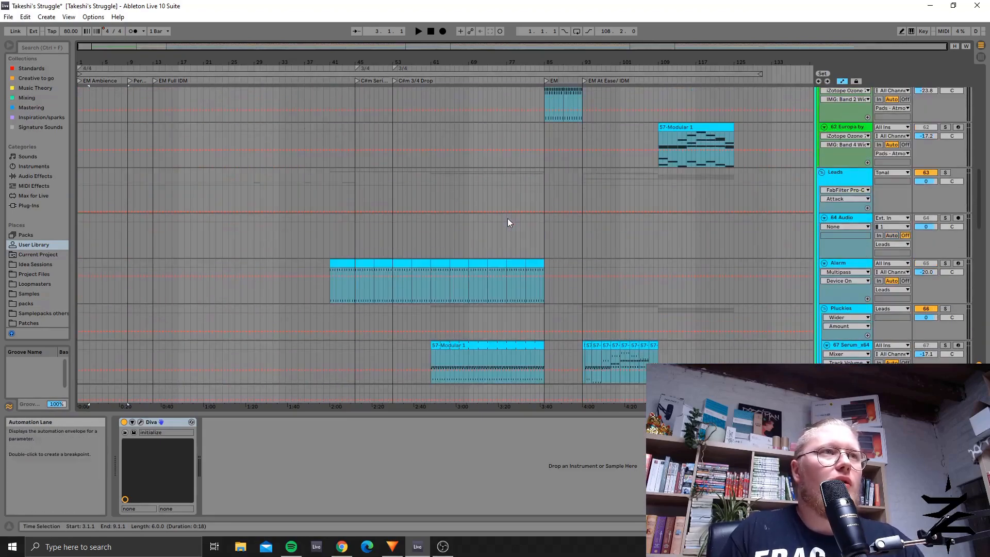
pyautogui.scroll(8, 506, 222)
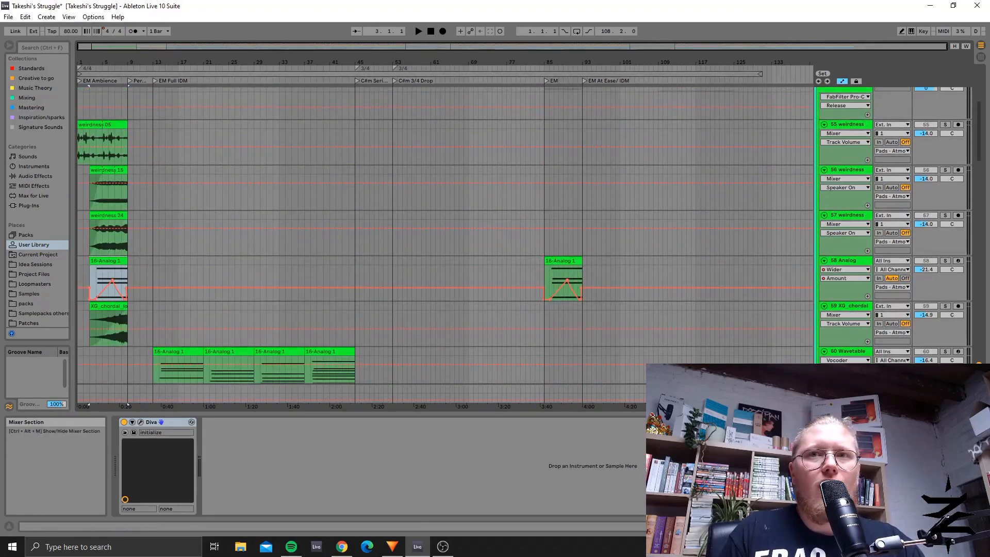
pyautogui.hotkey('alt', 'Tab')
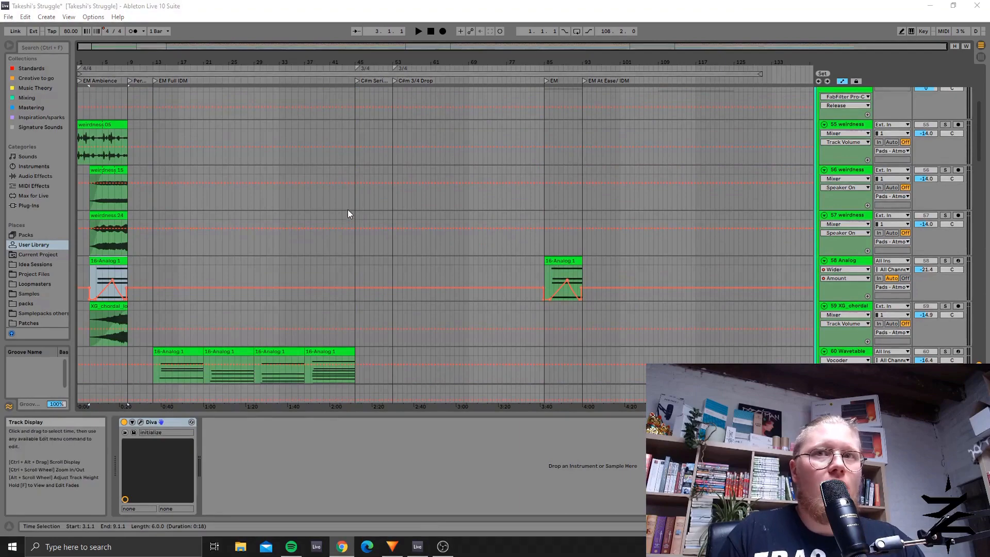
pyautogui.scroll(-1, 347, 214)
pyautogui.moveTo(236, 49); pyautogui.dragTo(160, 49)
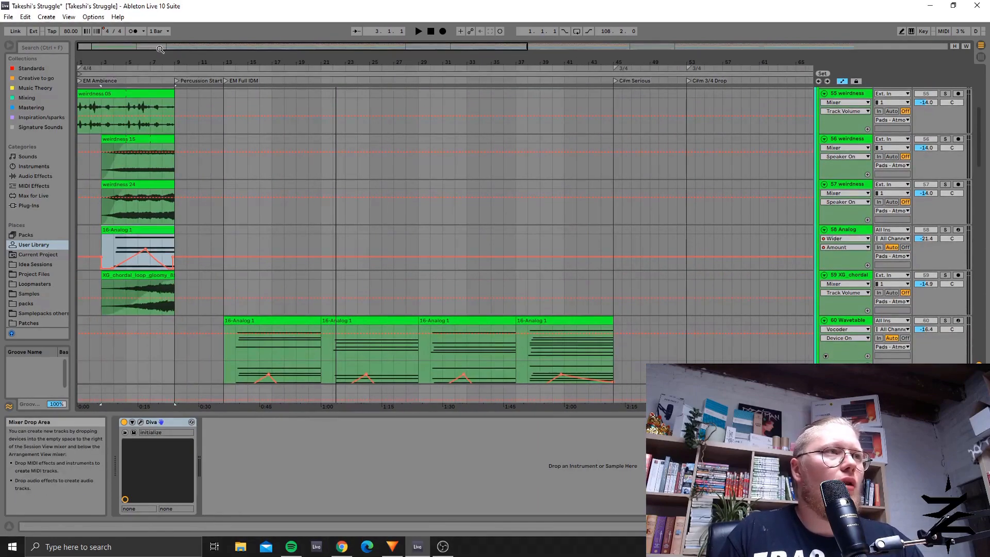
pyautogui.scroll(-4, 228, 246)
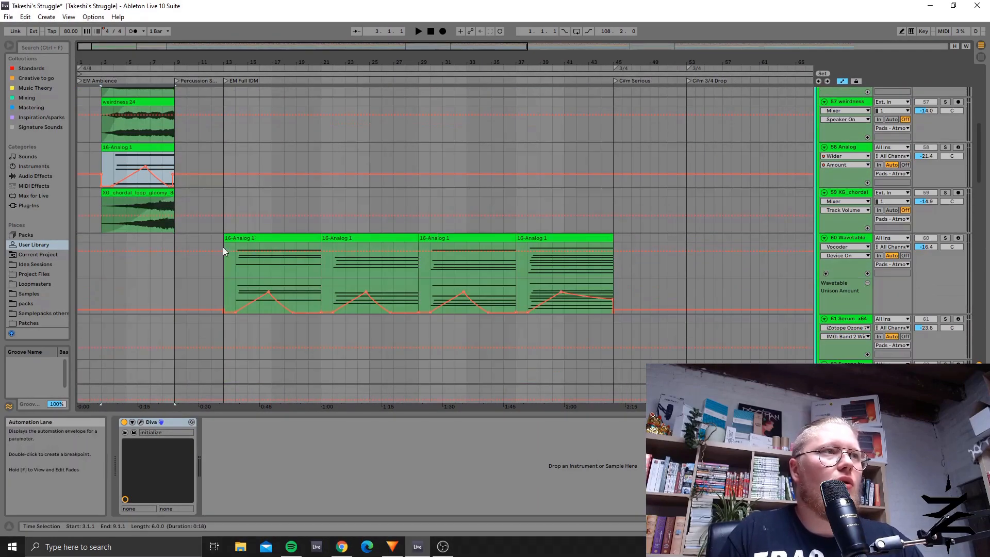
pyautogui.moveTo(234, 289); pyautogui.dragTo(613, 240)
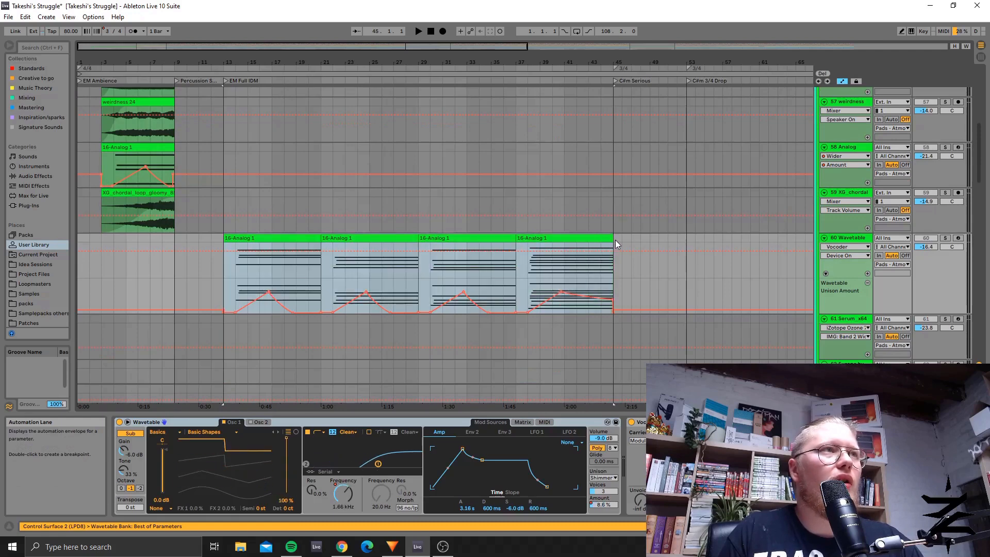
pyautogui.moveTo(224, 274); pyautogui.dragTo(617, 298)
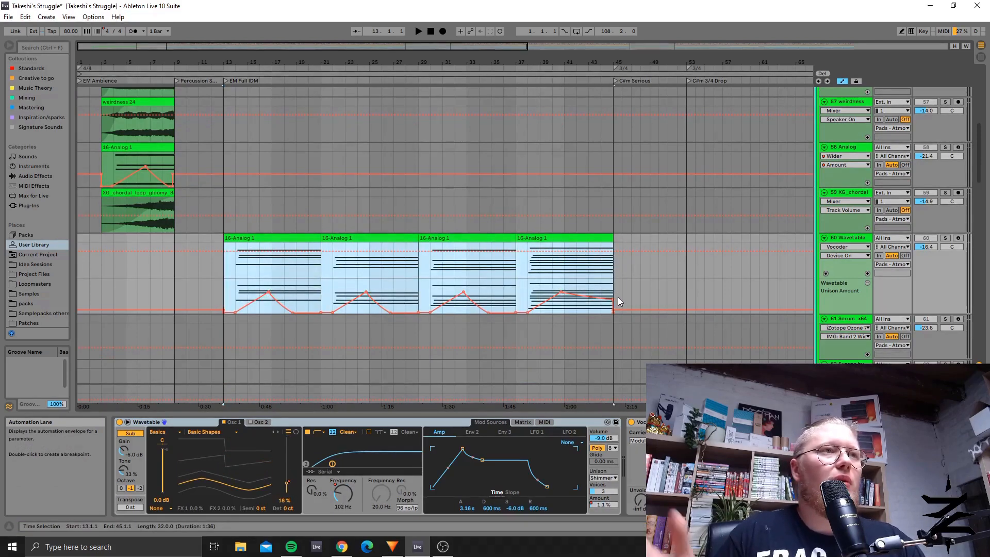
# Step: Inspect the 16-Analog 1 clip on track 58 Analog, then select the first clip on track 60 Wavetable at bar 13
pyautogui.scroll(2, 262, 302)
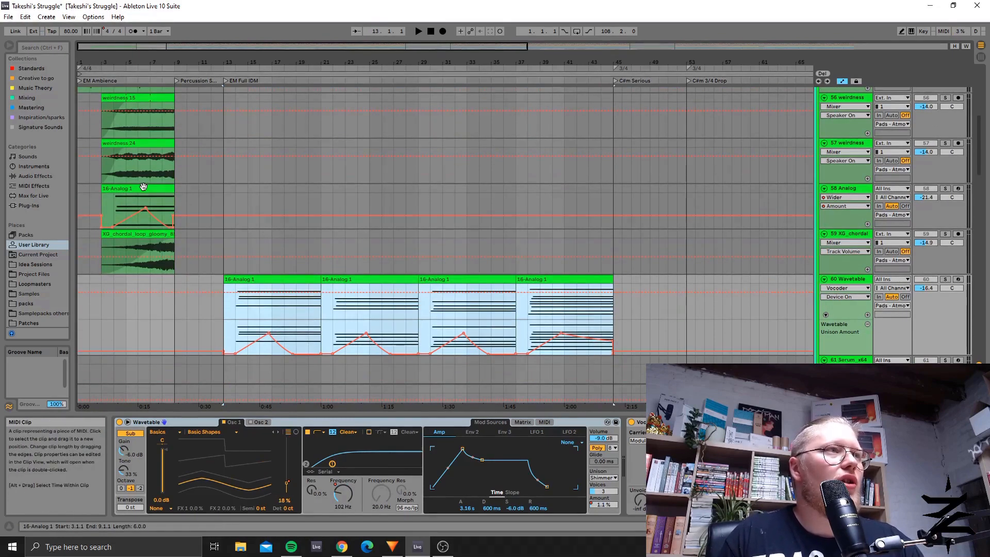
pyautogui.click(139, 189)
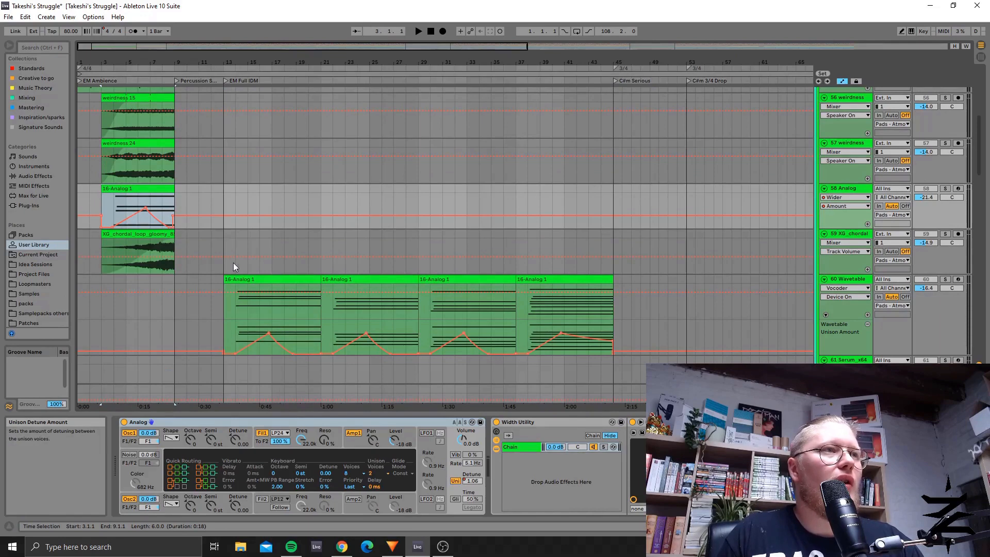
pyautogui.click(224, 327)
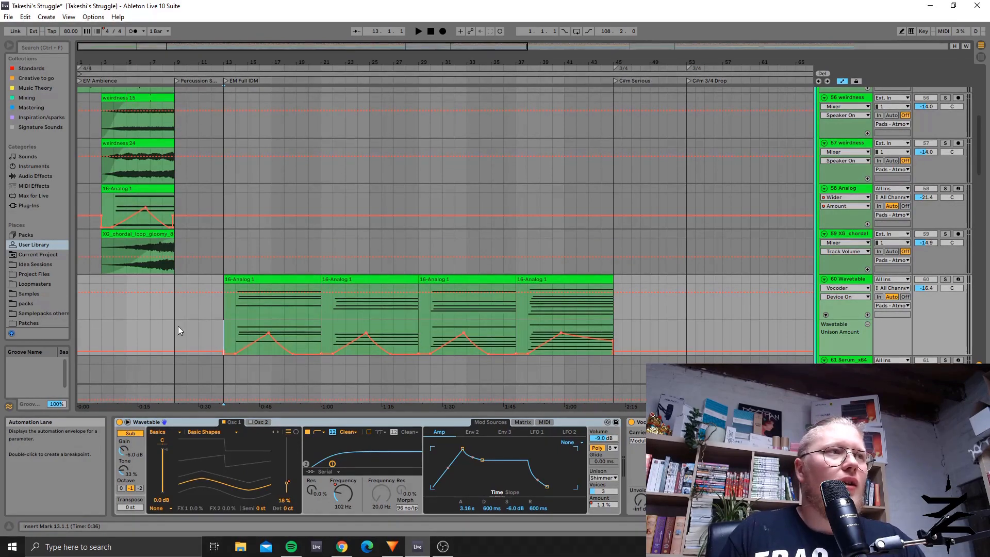
pyautogui.click(152, 317)
pyautogui.click(235, 276)
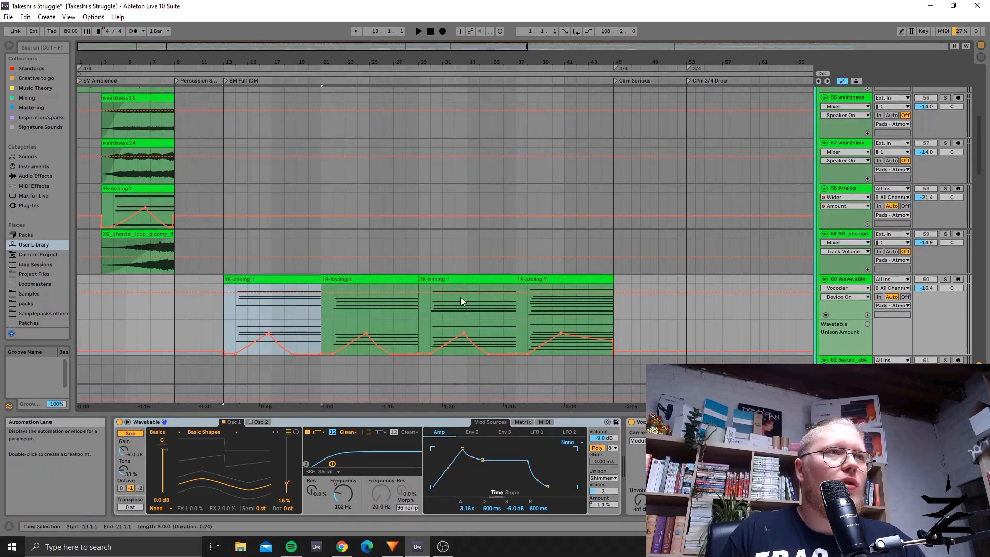
# Step: Solo track 60 Wavetable and play its first 16-Analog 1 clip from bar 14
pyautogui.click(945, 279)
pyautogui.scroll(-2, 245, 312)
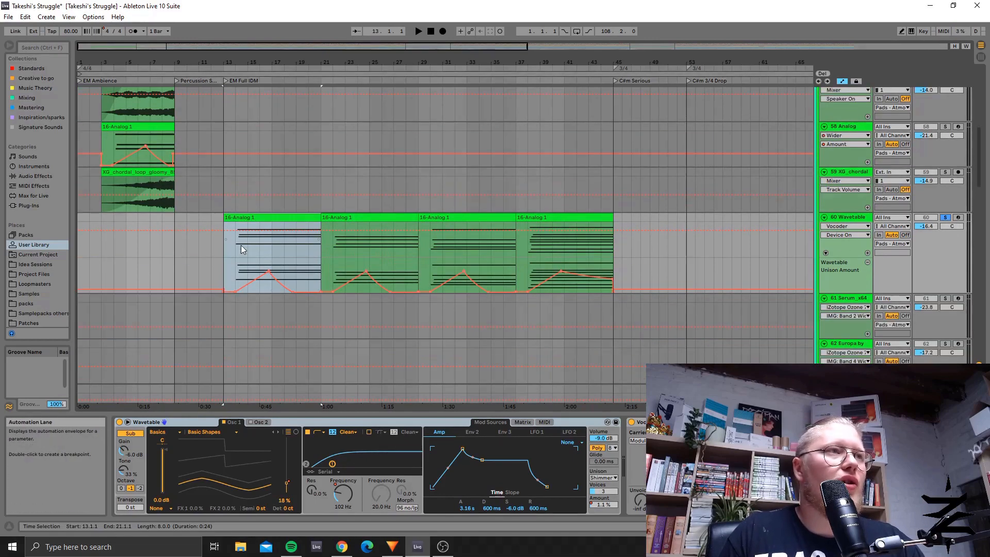
pyautogui.click(208, 260)
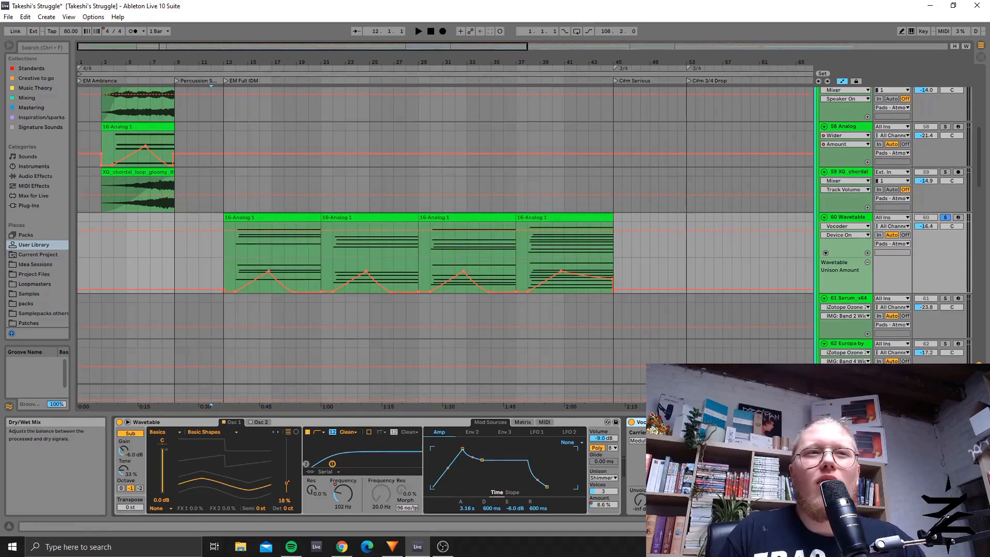
pyautogui.click(237, 255)
pyautogui.press('space')
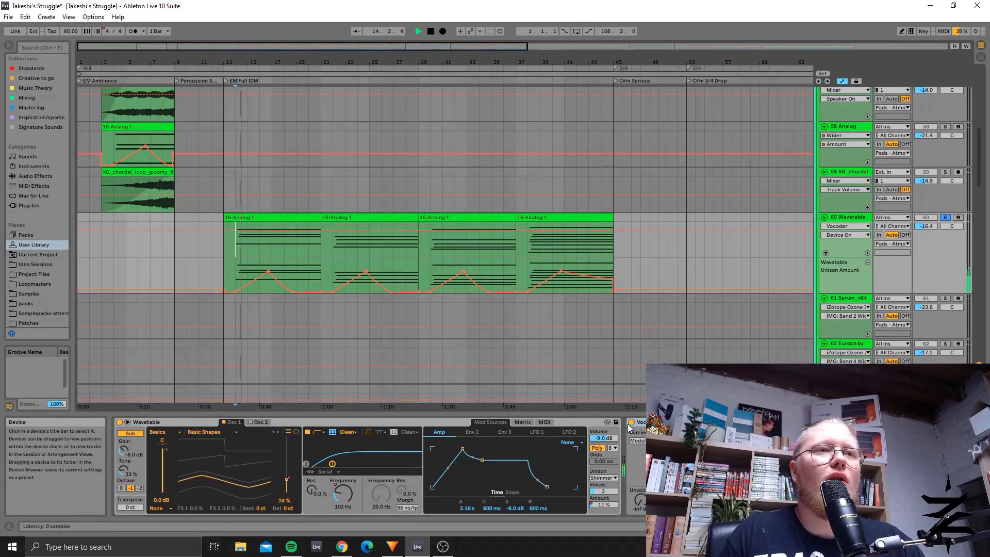
# Step: Compare the 60 Wavetable pad with its Vocoder bypassed and active by restarting playback from bar 14, then stop
pyautogui.press('space')
pyautogui.click(632, 423)
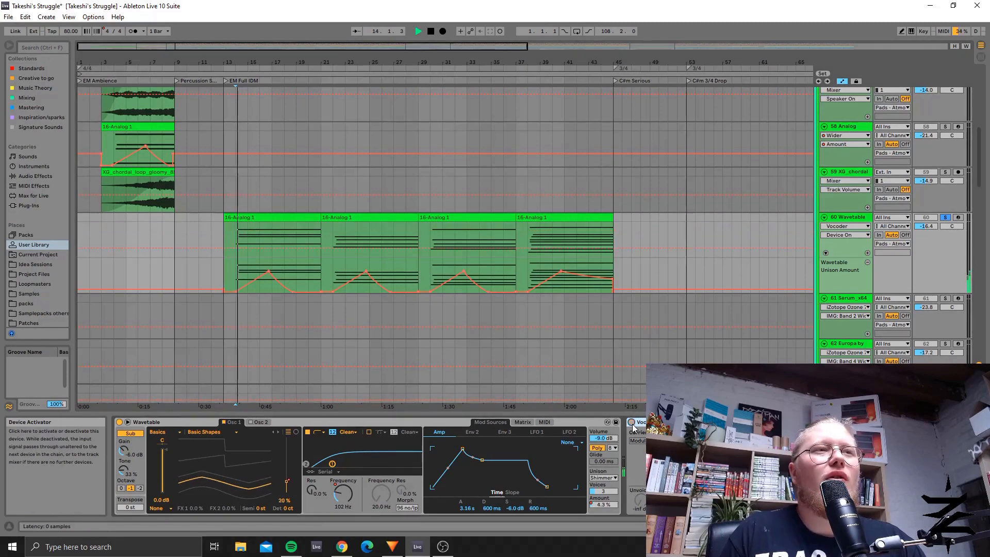
pyautogui.click(633, 424)
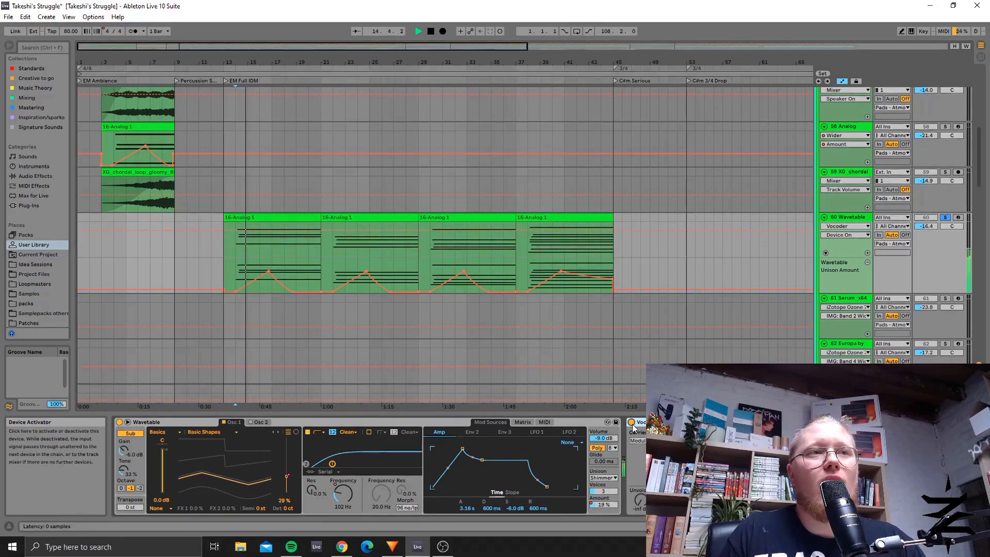
pyautogui.press('space')
pyautogui.press('space')
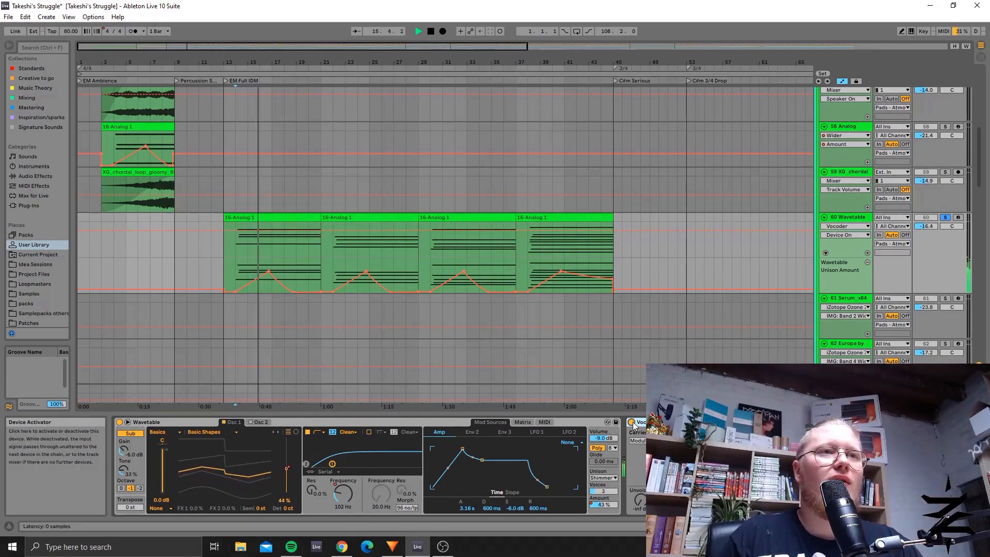
pyautogui.press('space')
# Step: Bring the arrangement's later sections into the overview and play track 72 Serum_x64 from its clip at bar 29
pyautogui.scroll(-5, 614, 263)
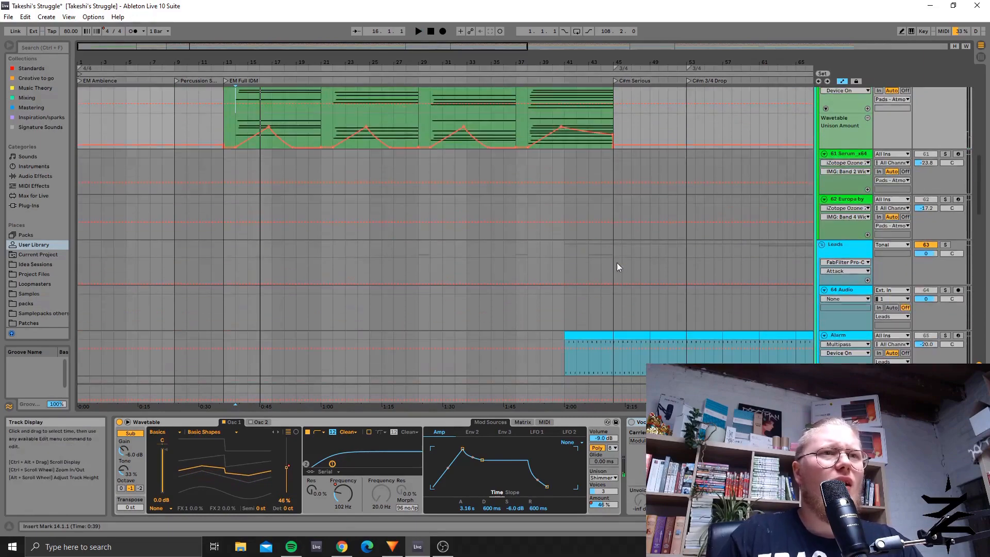
pyautogui.scroll(5, 616, 262)
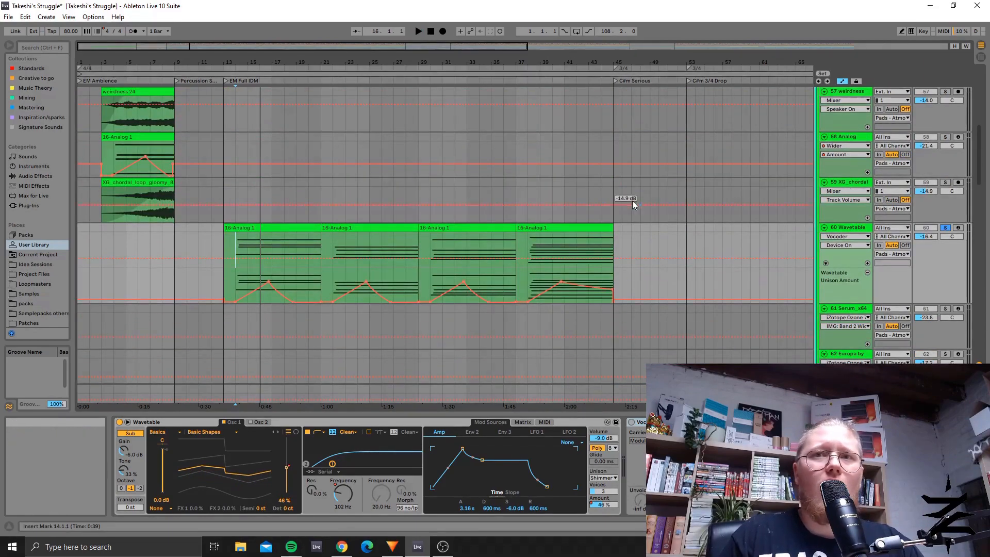
pyautogui.scroll(-5, 559, 220)
pyautogui.scroll(-5, 562, 242)
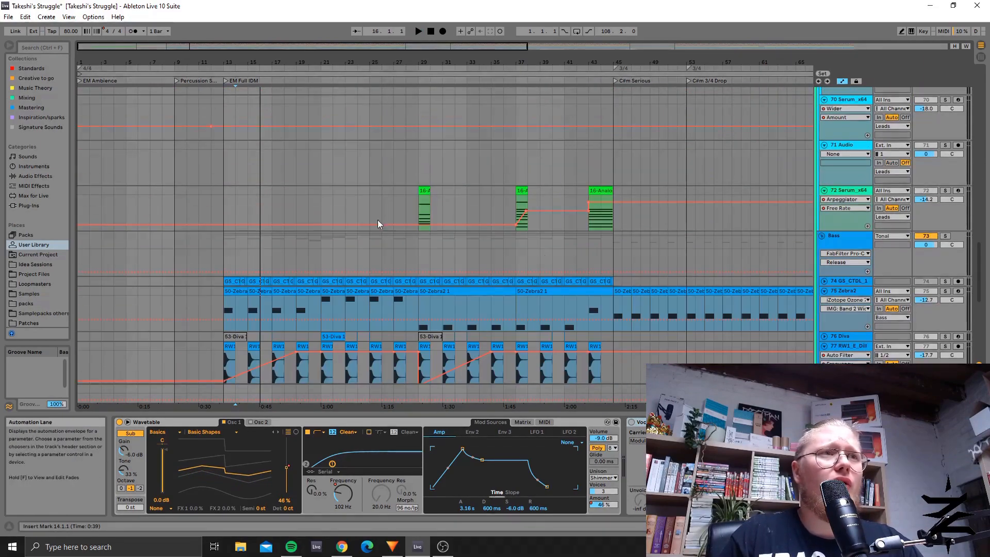
pyautogui.moveTo(531, 47); pyautogui.dragTo(784, 100)
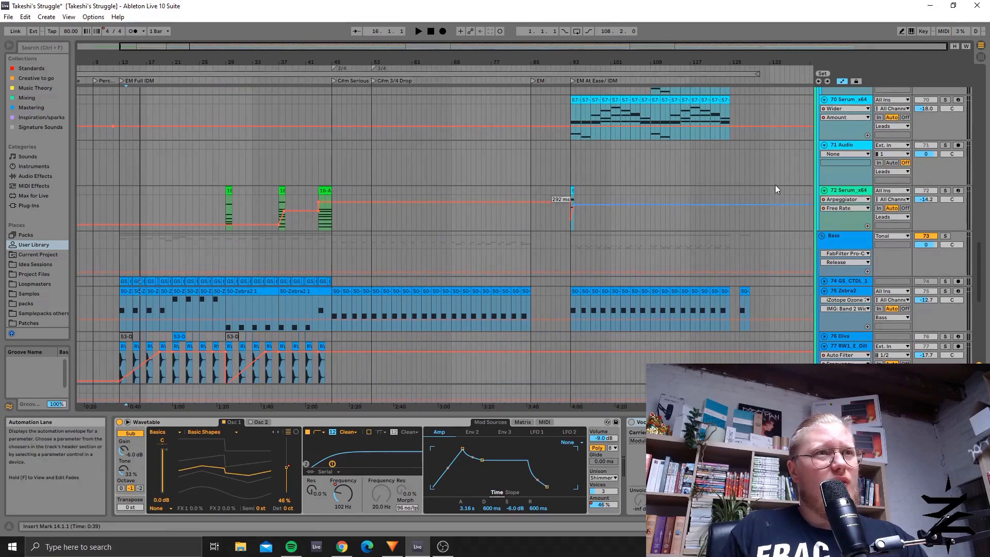
pyautogui.click(224, 202)
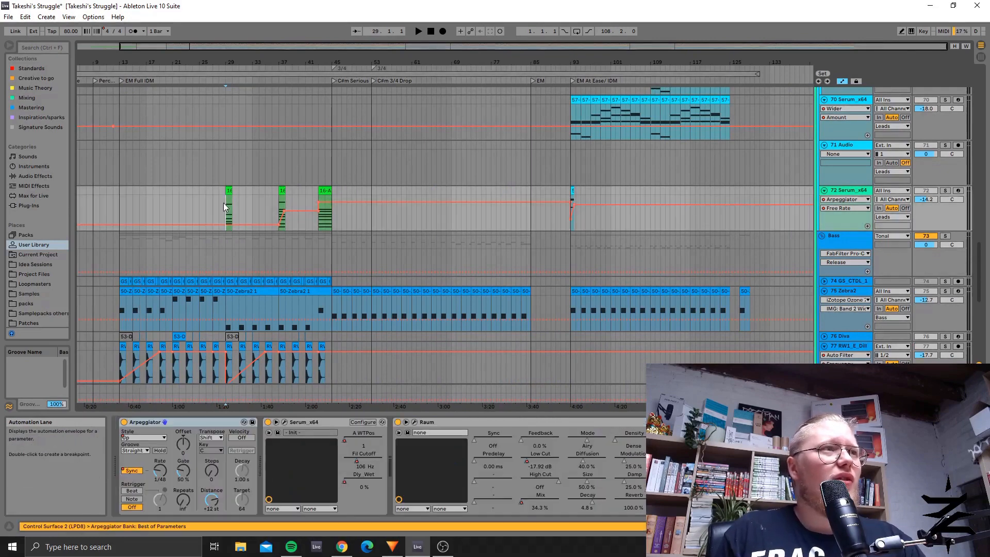
pyautogui.press('space')
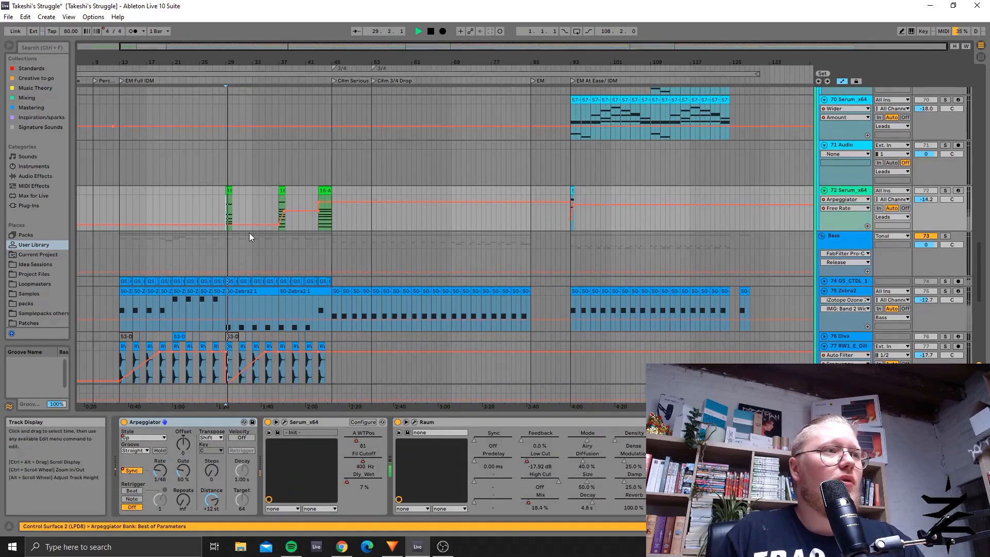
pyautogui.press('space')
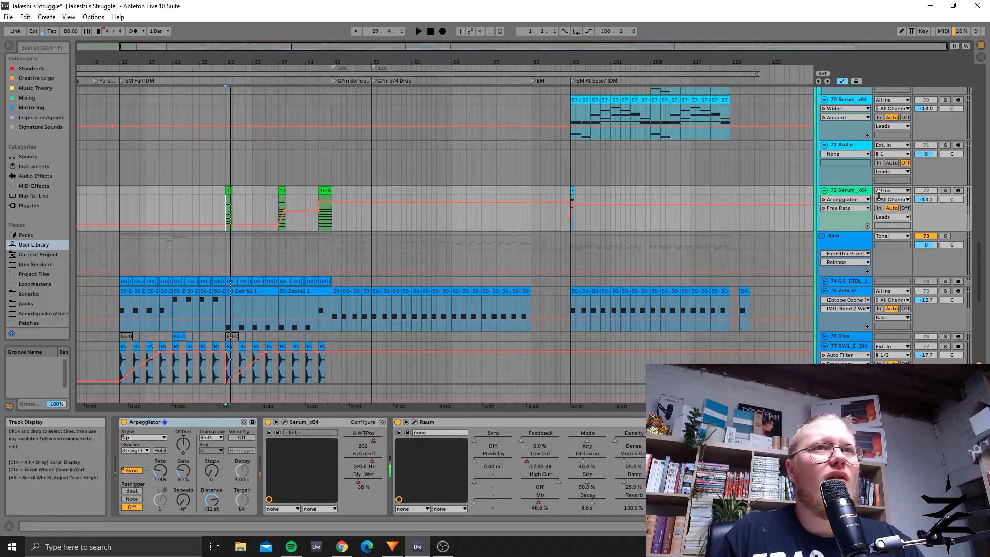
# Step: Solo track 72 Serum_x64 and audition its arpeggiated clips at bars 29, 37 and 43
pyautogui.click(948, 191)
pyautogui.press('space')
pyautogui.click(272, 204)
pyautogui.press('space')
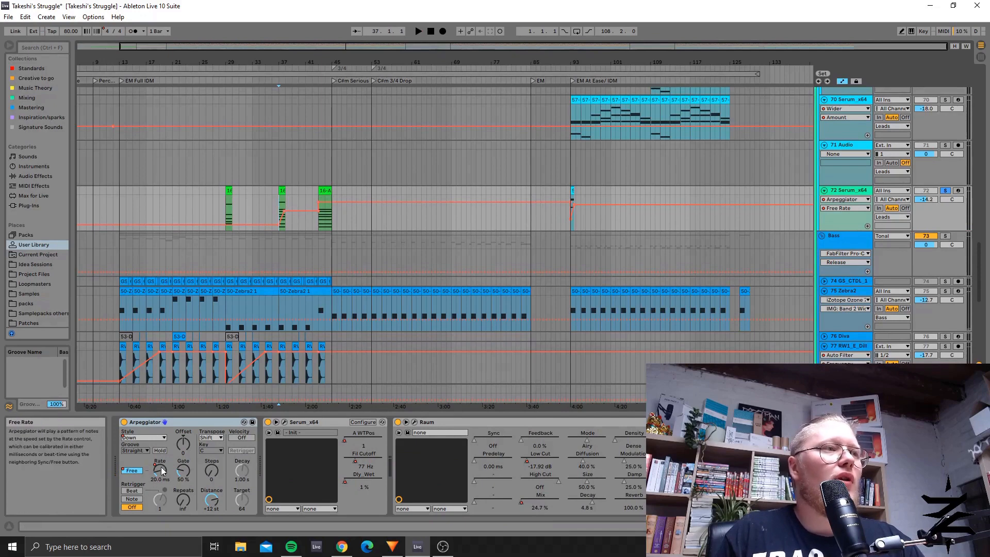
pyautogui.press('space')
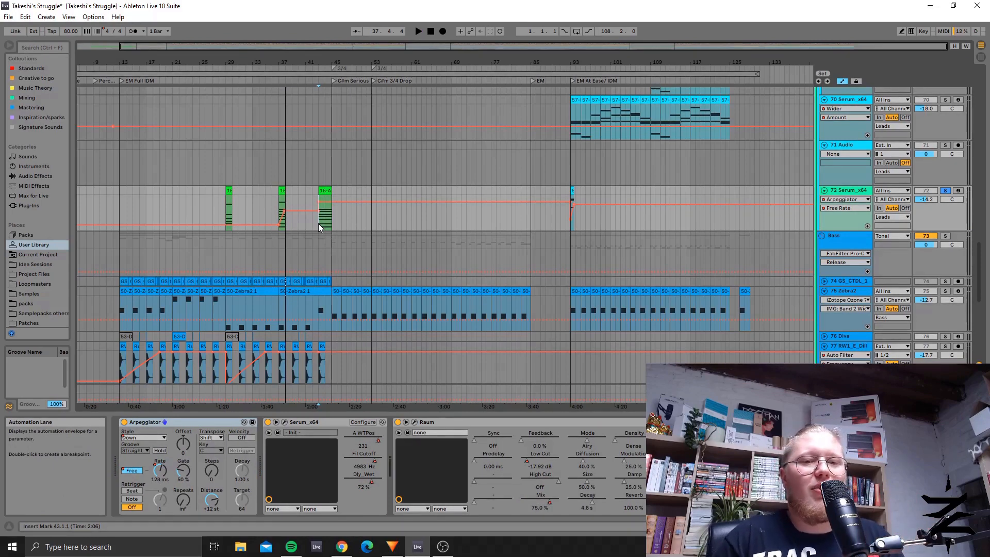
pyautogui.press('space')
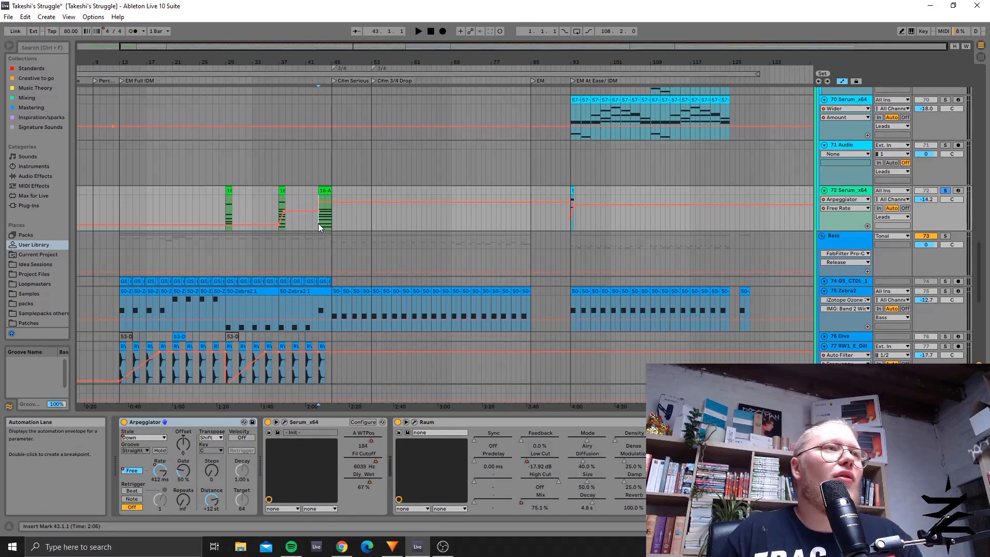
pyautogui.press('space')
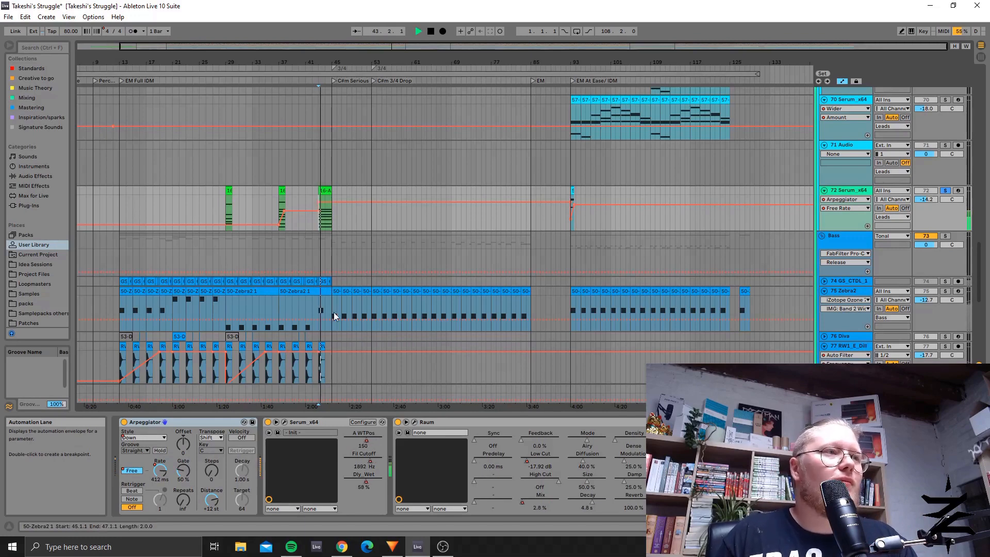
pyautogui.press('space')
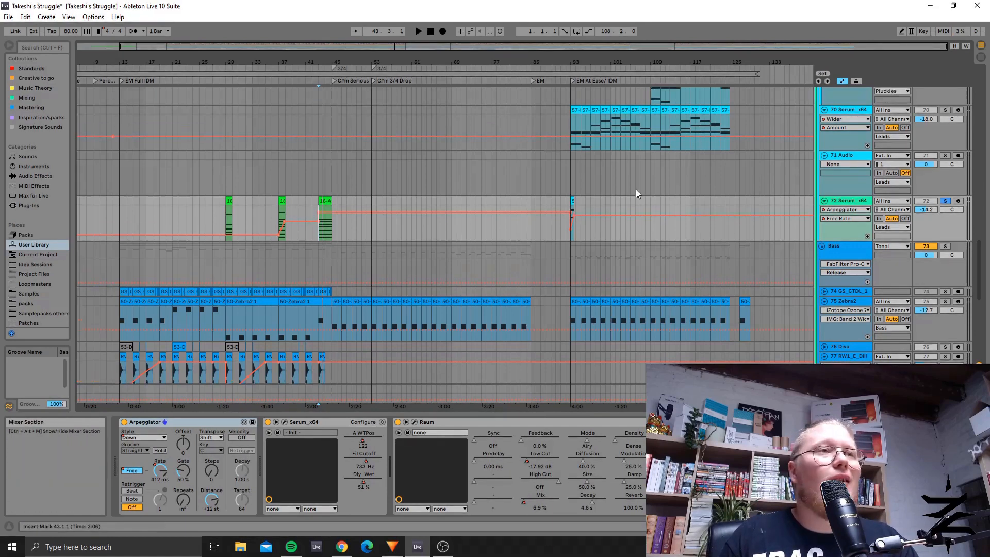
# Step: Select the Alarm track's first clip at bar 41, then solo the track and play it from bar 45
pyautogui.scroll(2, 635, 196)
pyautogui.scroll(-5, 626, 204)
pyautogui.scroll(14, 437, 163)
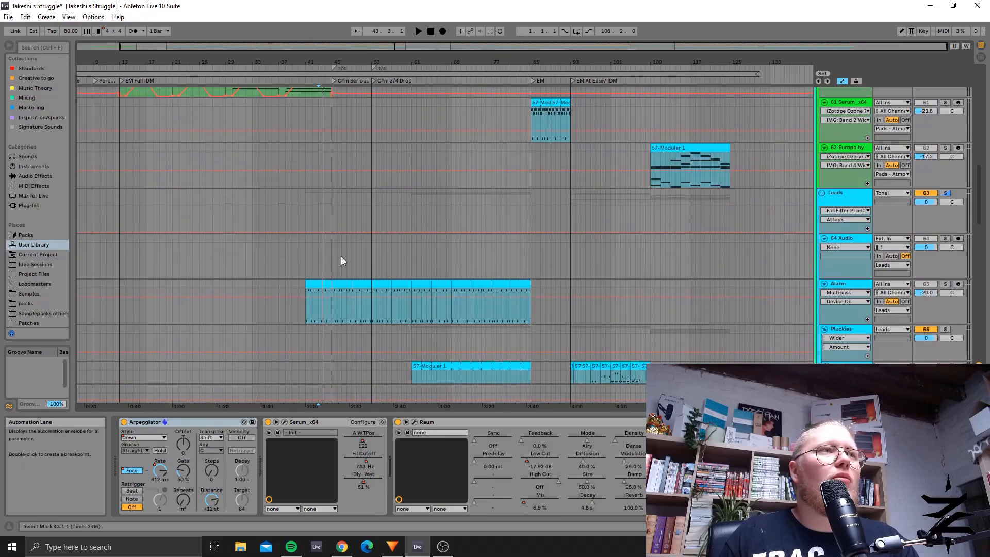
pyautogui.click(313, 284)
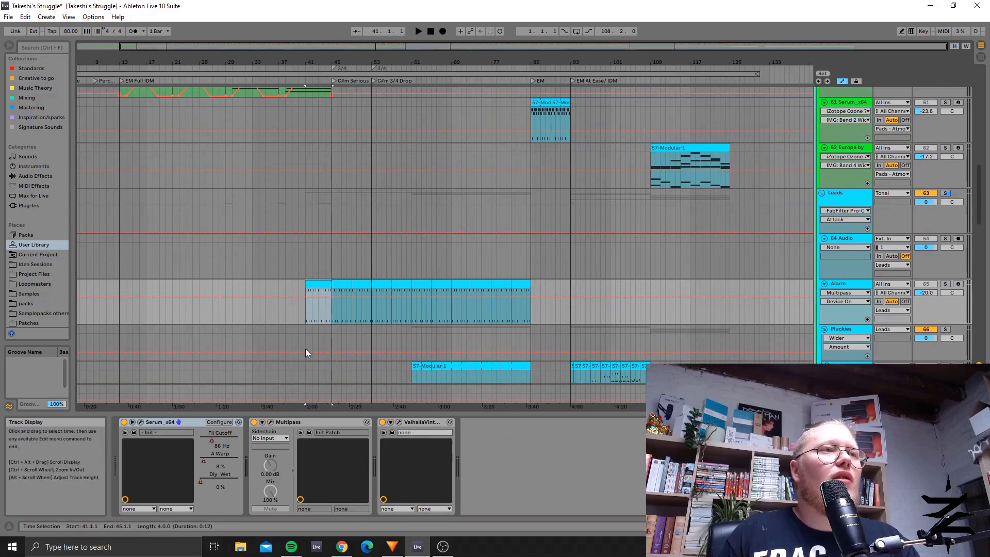
pyautogui.click(332, 320)
pyautogui.click(536, 313)
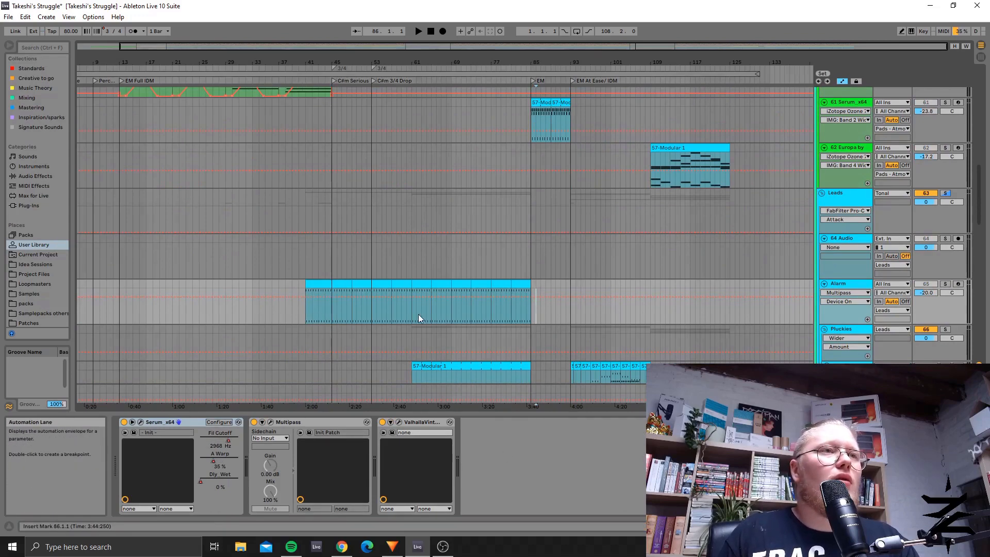
pyautogui.click(332, 314)
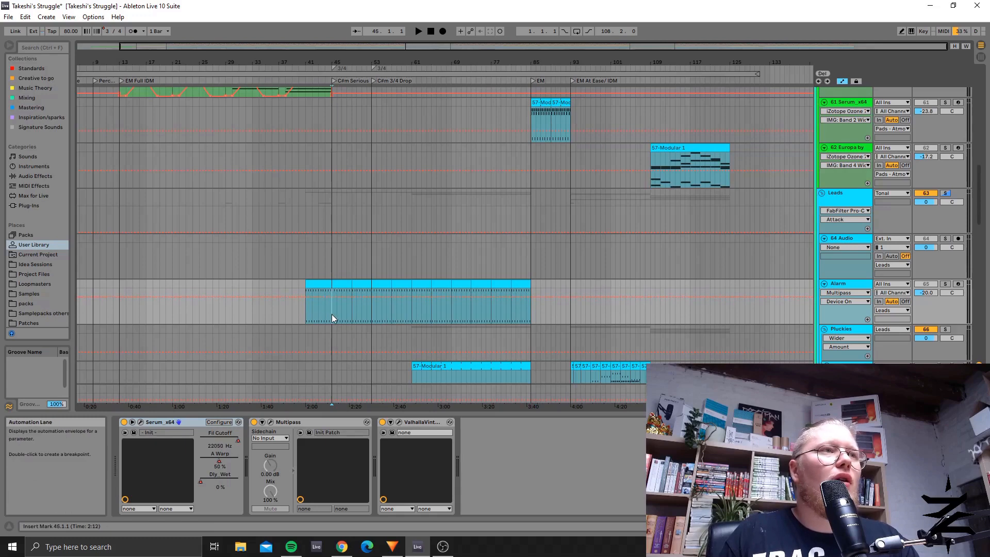
pyautogui.click(946, 285)
pyautogui.press('space')
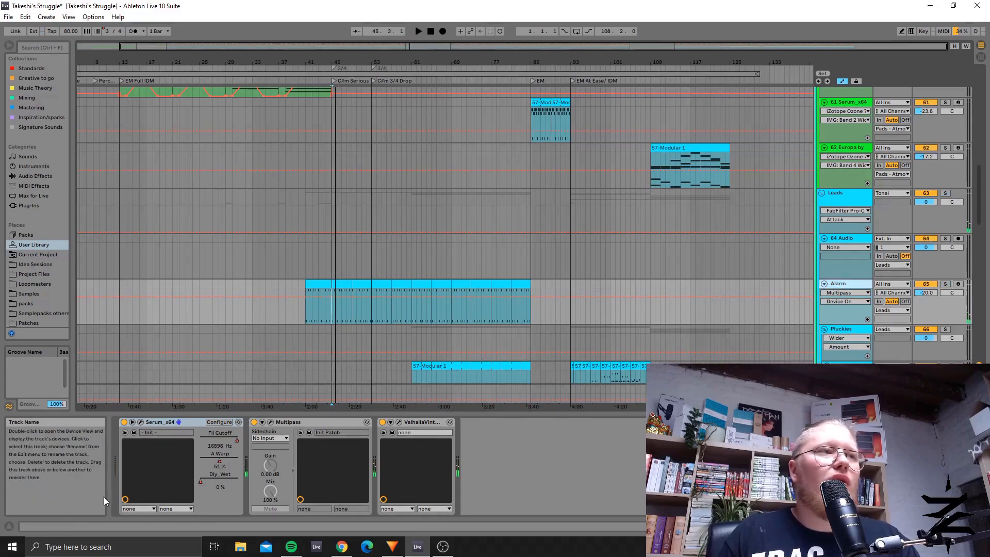
# Step: Inspect the Alarm track's Serum_x64 synth and the effects in Multipass's band above 195 Hz, closing each plug-in window
pyautogui.click(141, 423)
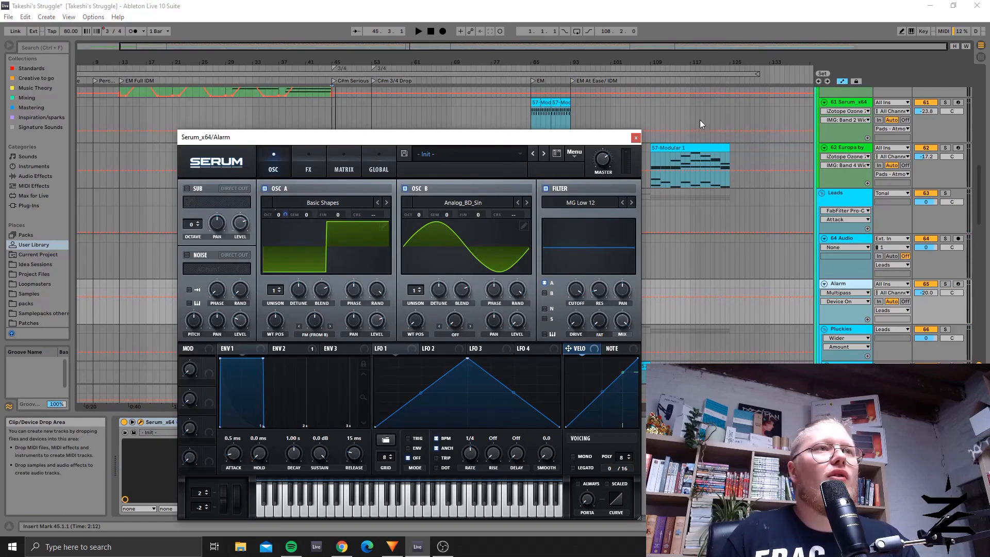
pyautogui.click(635, 137)
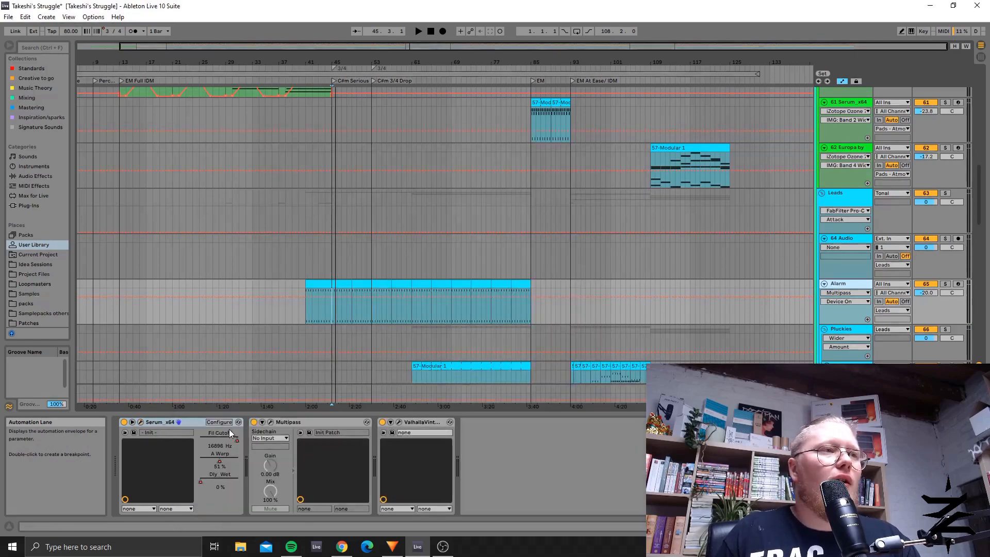
pyautogui.click(270, 422)
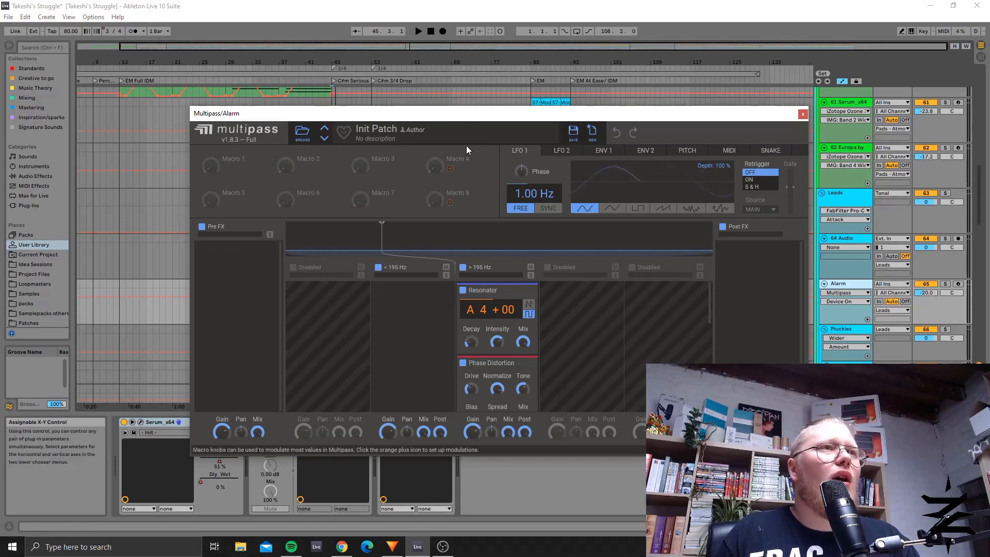
pyautogui.moveTo(481, 120); pyautogui.dragTo(498, 70)
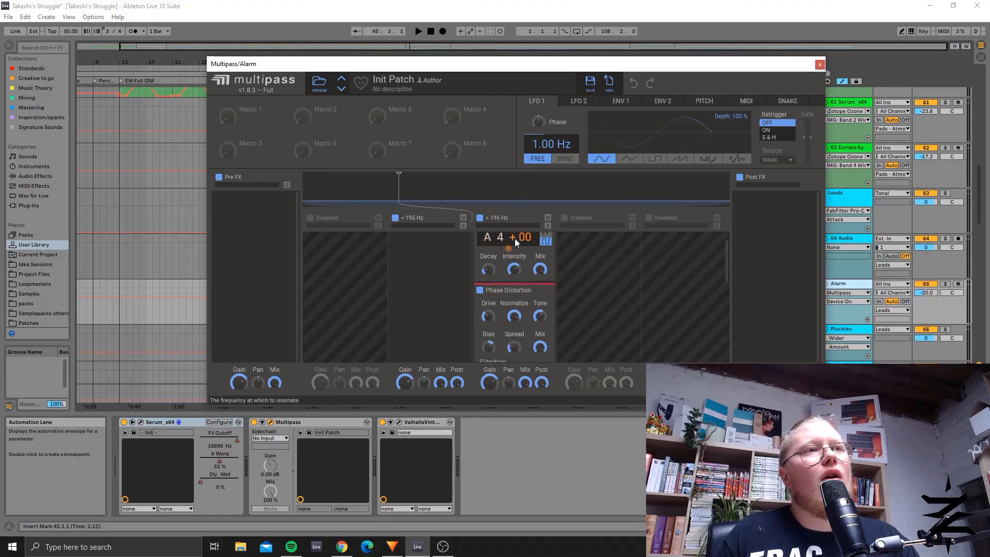
pyautogui.scroll(-3, 514, 242)
pyautogui.scroll(2, 578, 296)
pyautogui.scroll(-3, 503, 307)
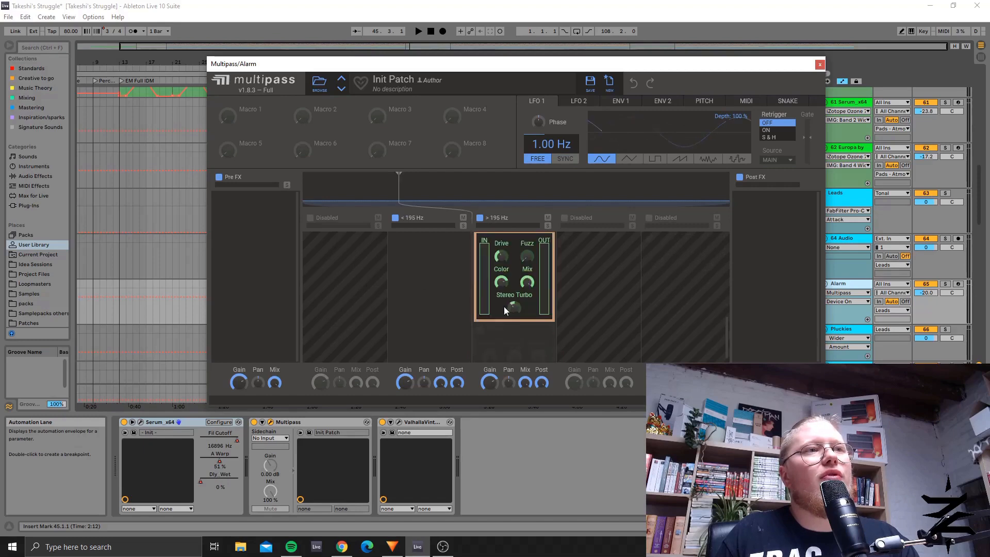
pyautogui.scroll(5, 568, 312)
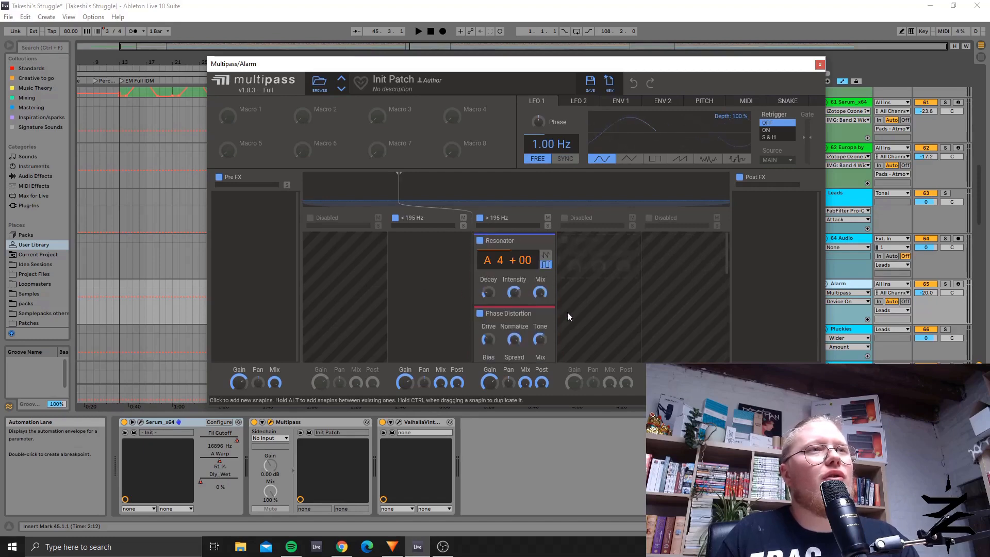
pyautogui.click(820, 64)
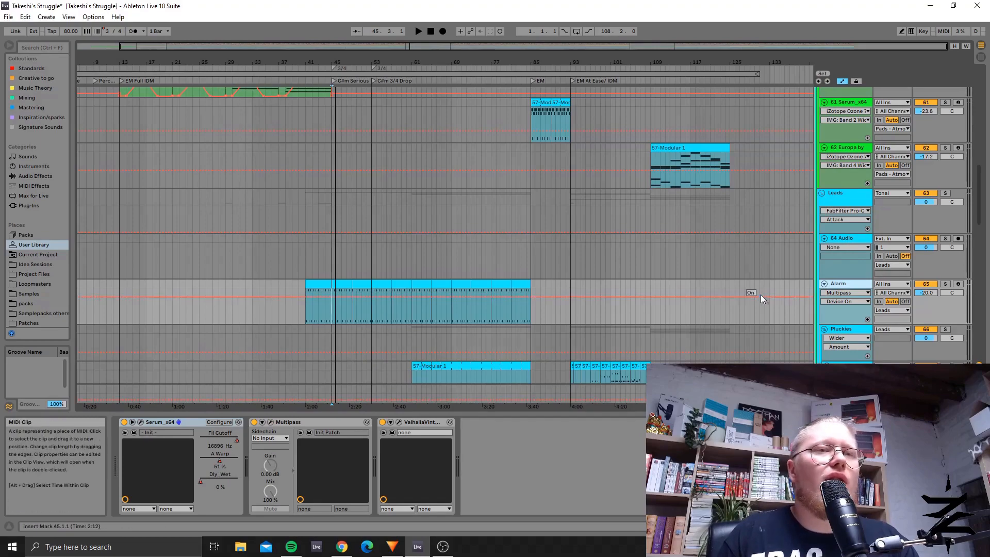
# Step: Look over the pad and lead tracks, then place the insert marker at bar 61 on track 67 Serum_x64
pyautogui.scroll(-2, 739, 278)
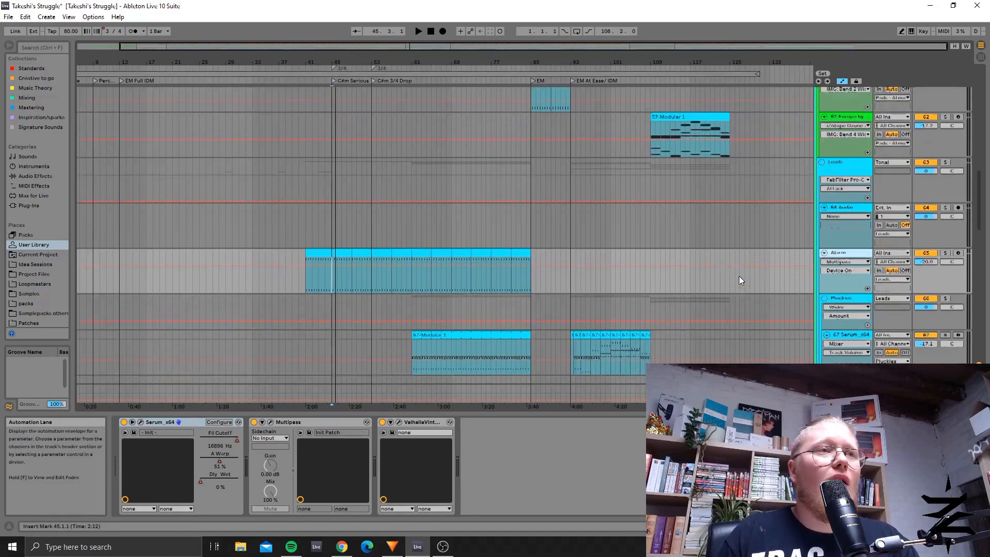
pyautogui.scroll(2, 732, 279)
pyautogui.scroll(4, 619, 285)
pyautogui.scroll(-6, 507, 258)
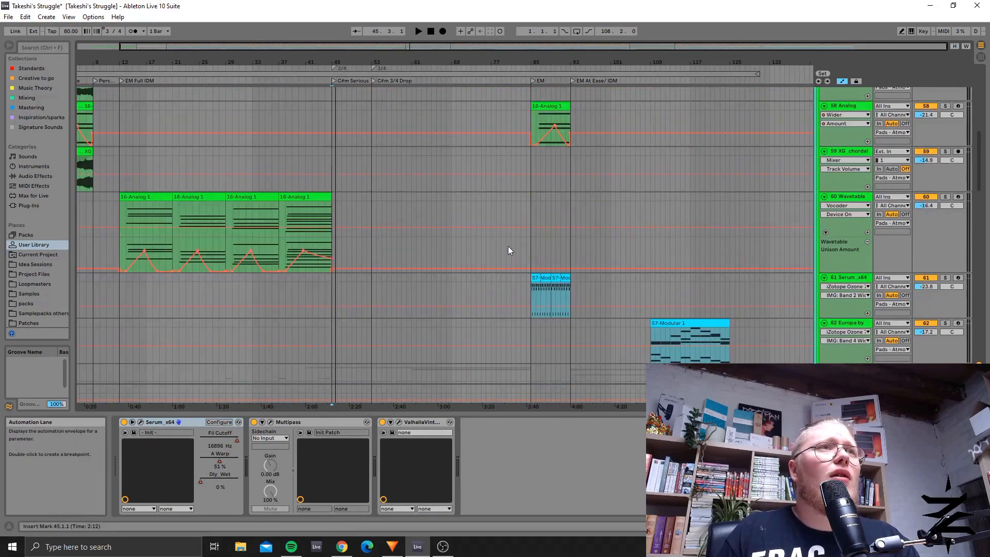
pyautogui.scroll(-8, 509, 246)
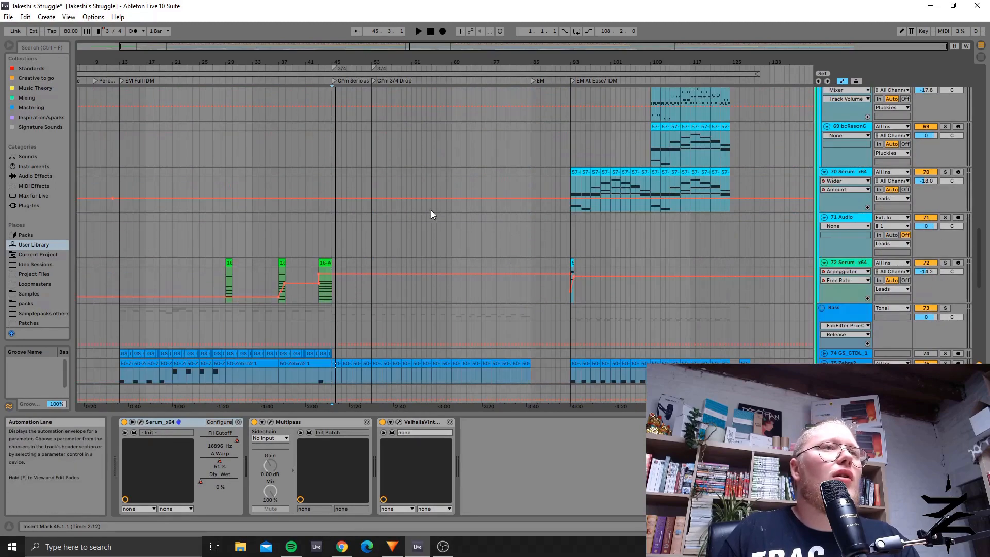
pyautogui.scroll(8, 481, 252)
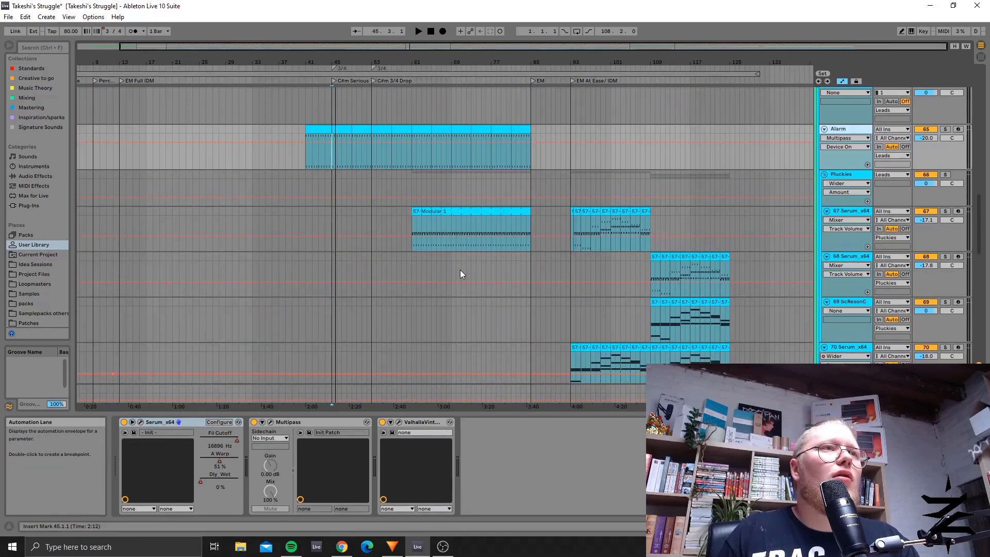
pyautogui.click(408, 221)
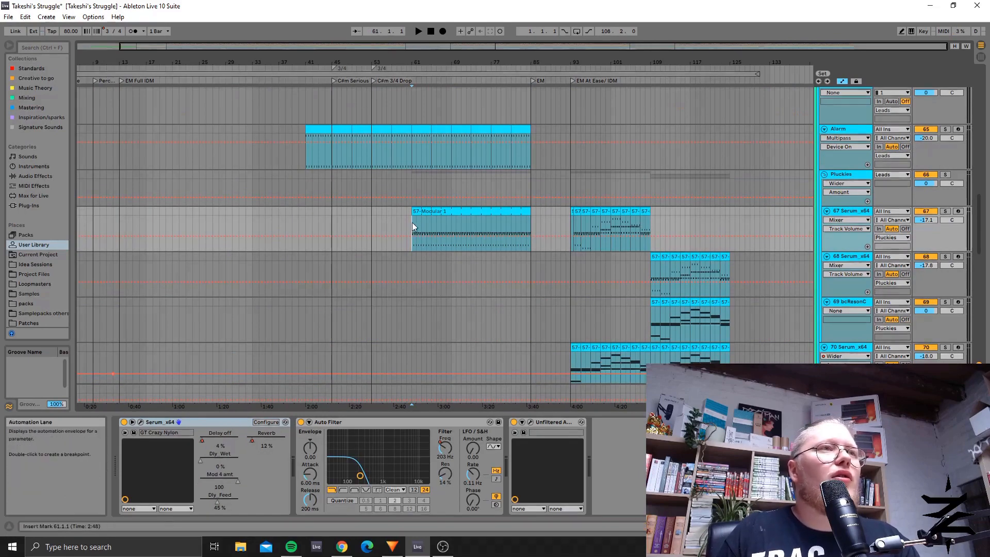
# Step: Undo the accidental move of the 57-Modular 1 clip, then solo track 67 Serum_x64 and play it from bar 61 and near bar 83
pyautogui.moveTo(412, 221); pyautogui.dragTo(475, 209)
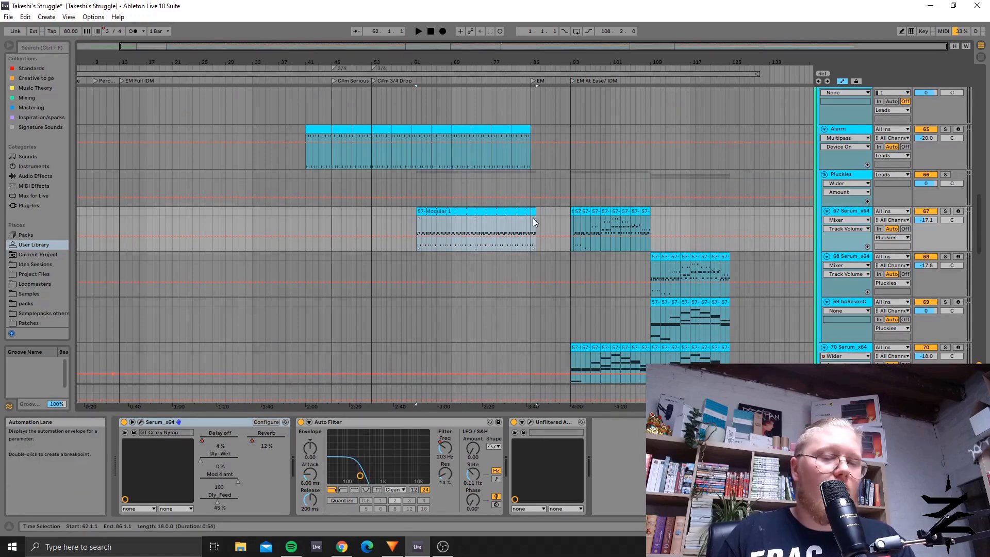
pyautogui.hotkey('ctrl', 'z')
pyautogui.click(947, 211)
pyautogui.press('space')
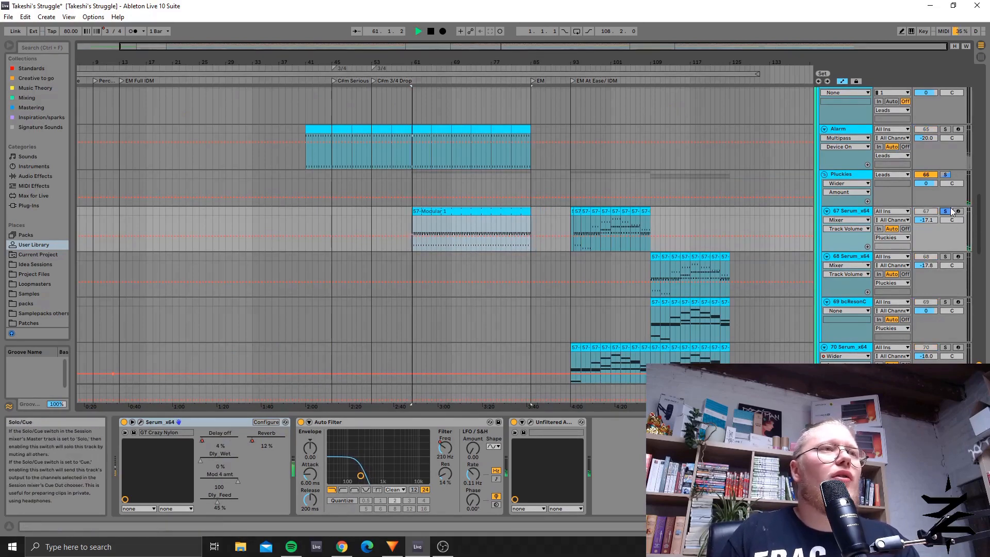
pyautogui.click(521, 227)
pyautogui.press('space')
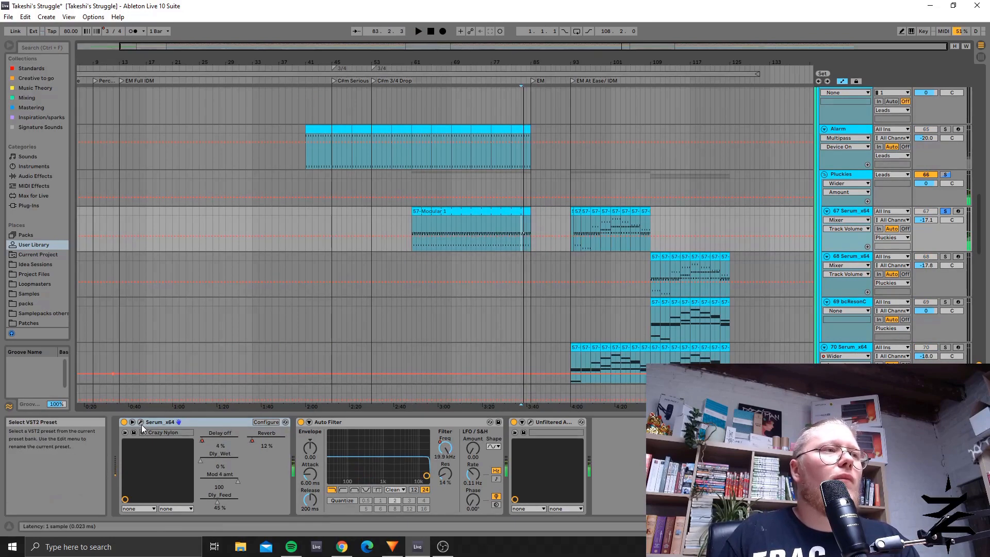
# Step: Inspect track 67's Serum_x64 synth and its GT Crazy Nylon preset, then close the plug-in window
pyautogui.hotkey('ctrl', 'alt', 'p')
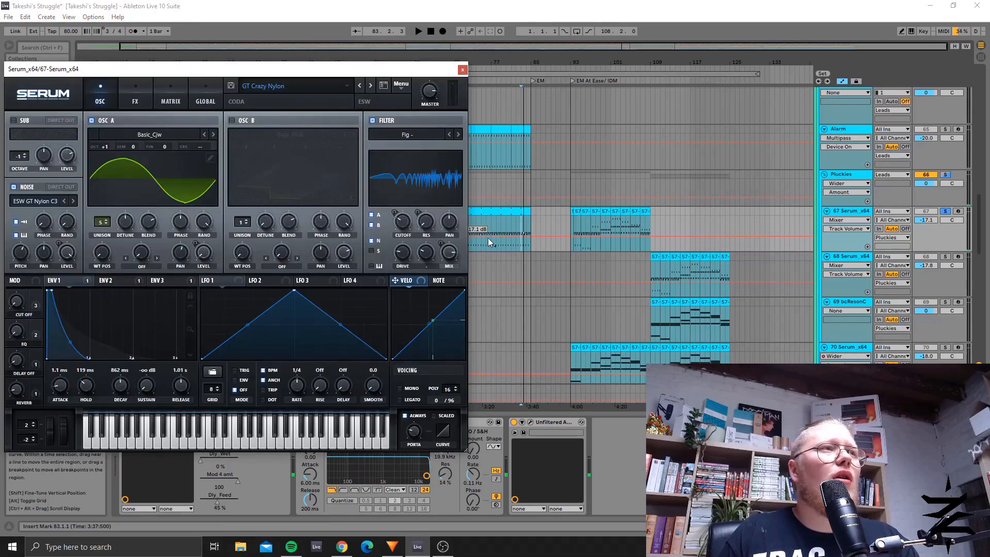
pyautogui.moveTo(237, 78); pyautogui.dragTo(331, 125)
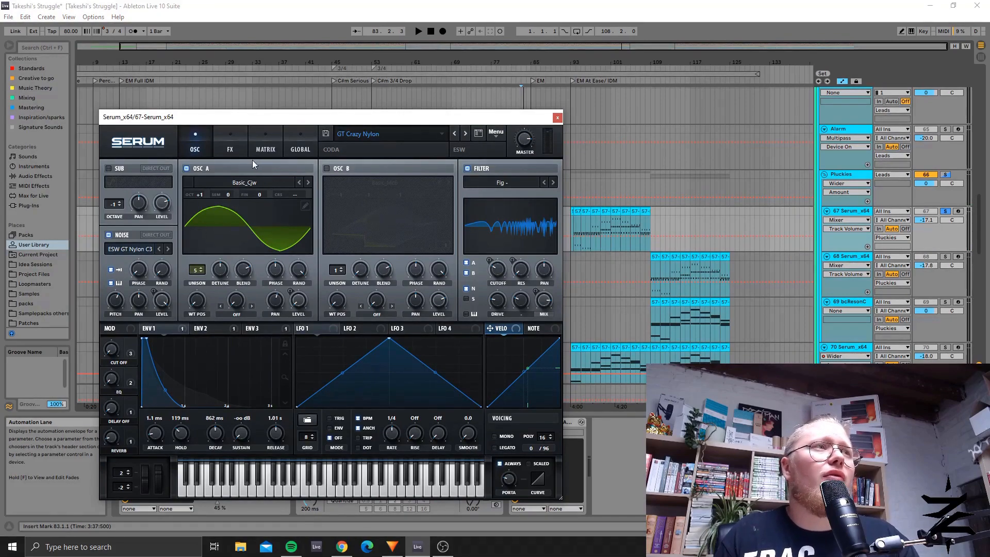
pyautogui.click(558, 118)
pyautogui.scroll(-2, 578, 246)
pyautogui.scroll(3, 493, 274)
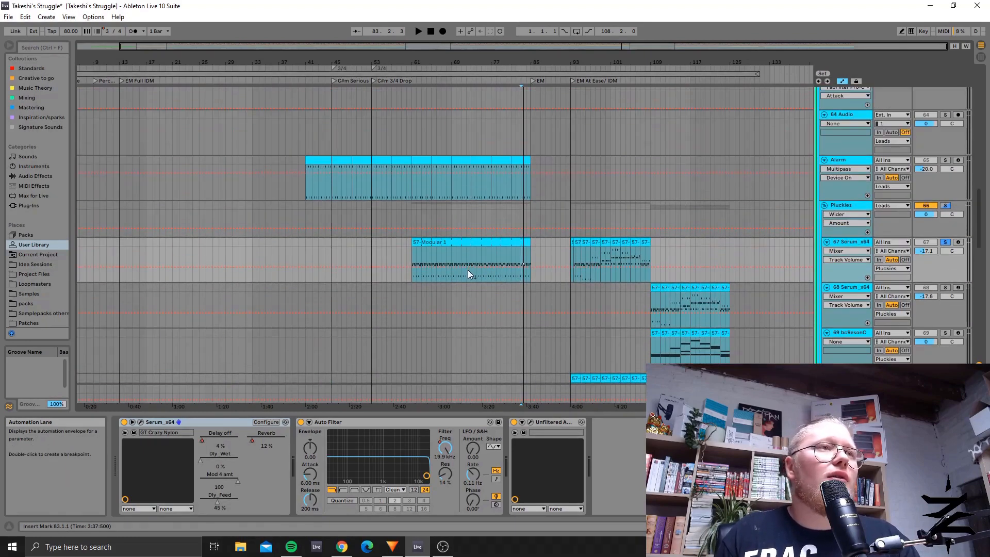
# Step: Check track 67's Auto Filter settings at bars 61, 84 and 93 by selecting its clip and placing the insert marker
pyautogui.click(468, 271)
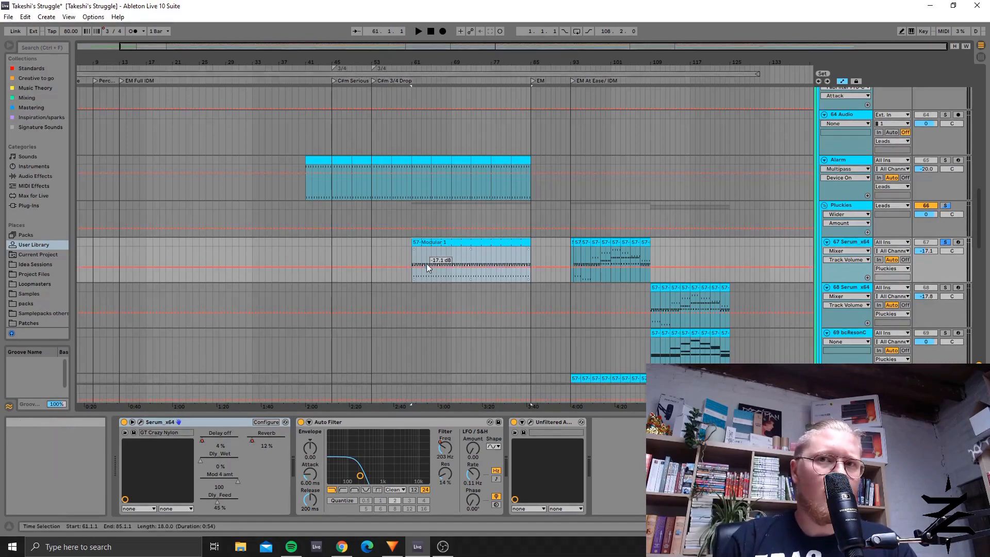
pyautogui.scroll(-3, 469, 274)
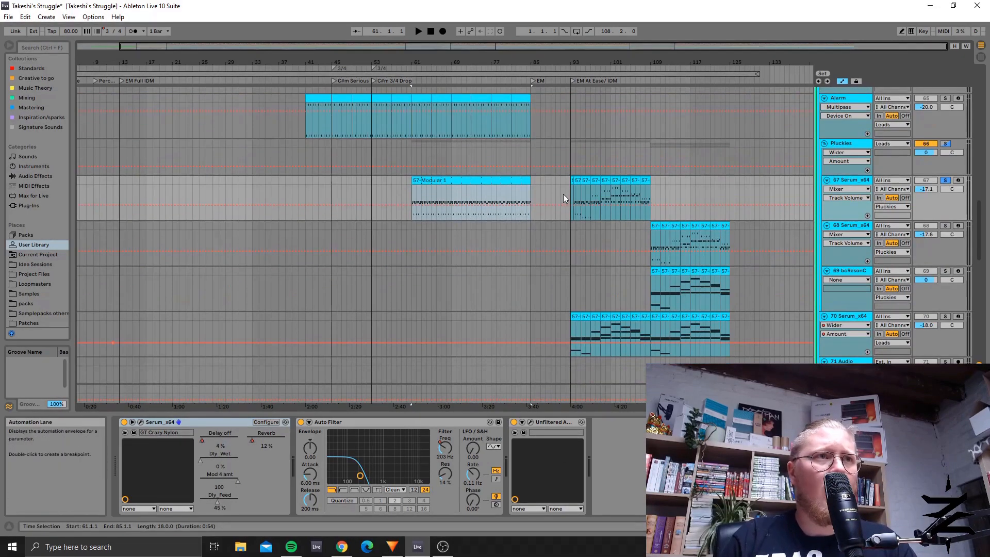
pyautogui.click(512, 188)
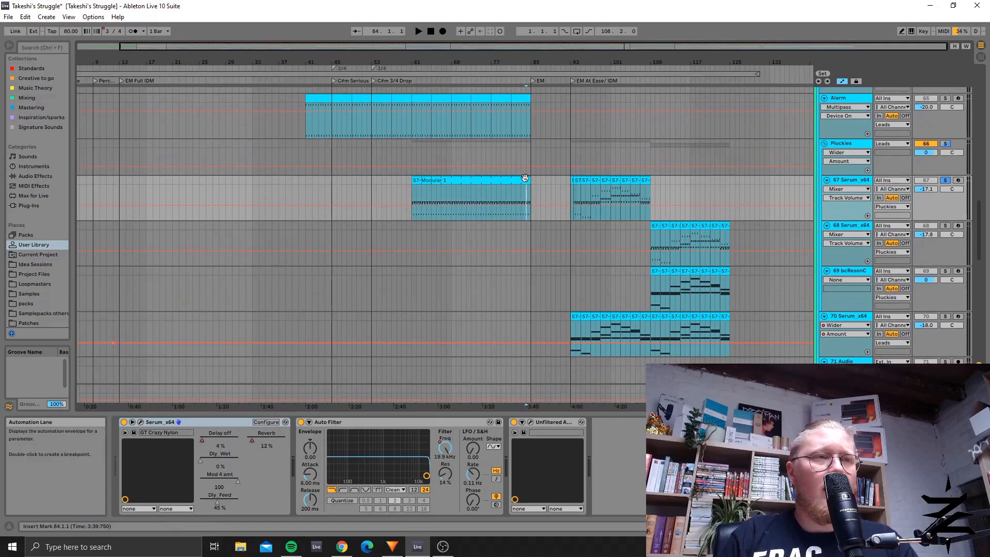
pyautogui.click(571, 195)
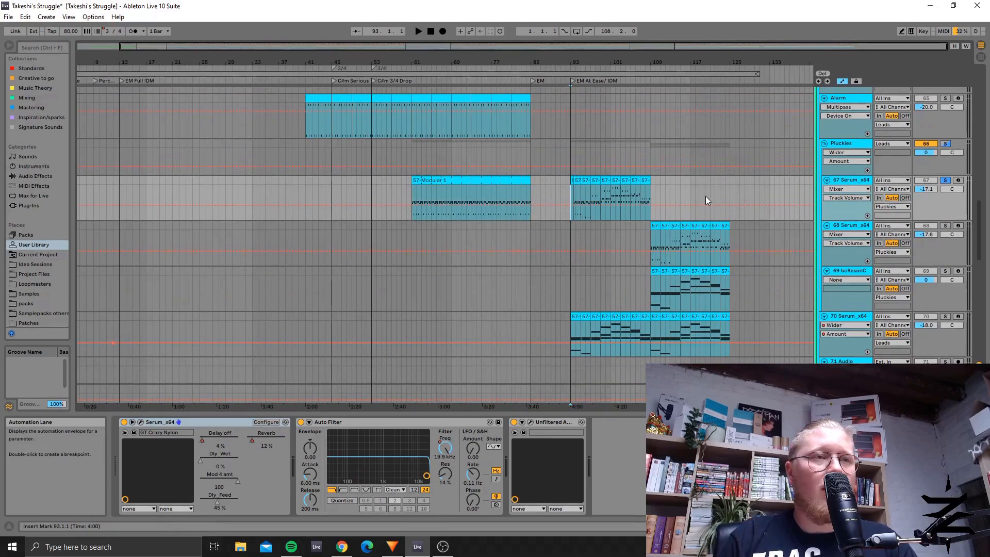
pyautogui.click(639, 194)
# Step: Examine track 68 Serum_x64's Resonators at bars 117 and 111, along with the bcResonCtrl device on track 69 that controls them
pyautogui.click(697, 230)
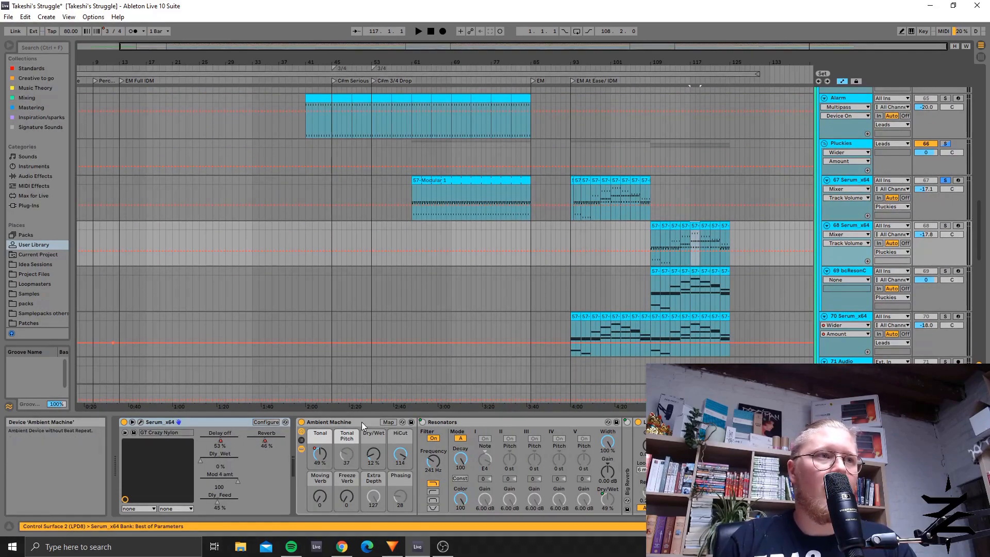
pyautogui.click(452, 423)
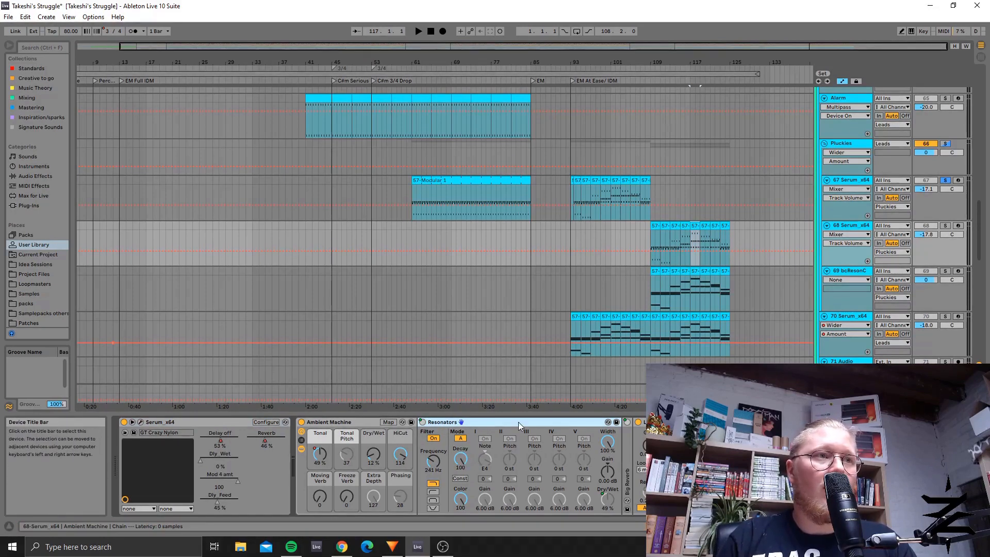
pyautogui.click(843, 270)
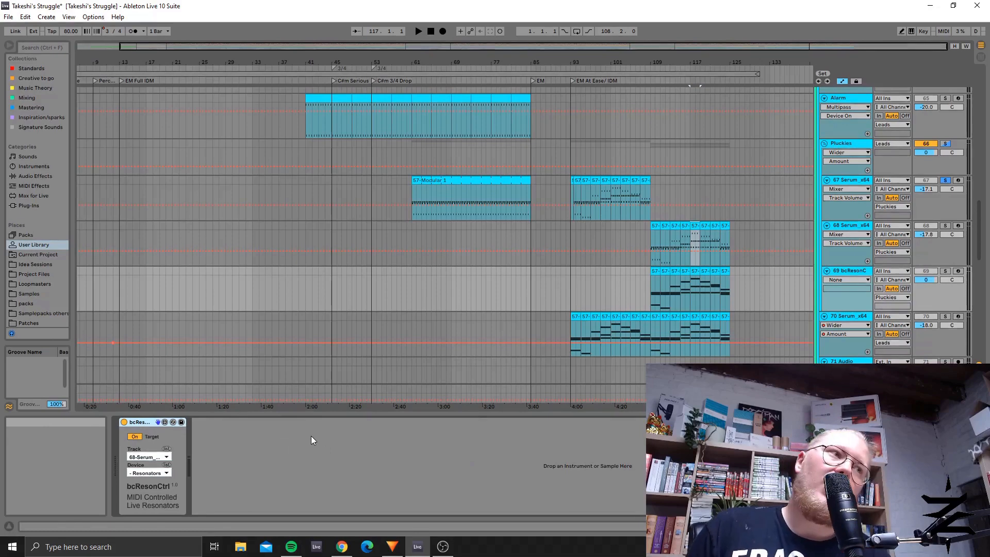
pyautogui.click(664, 227)
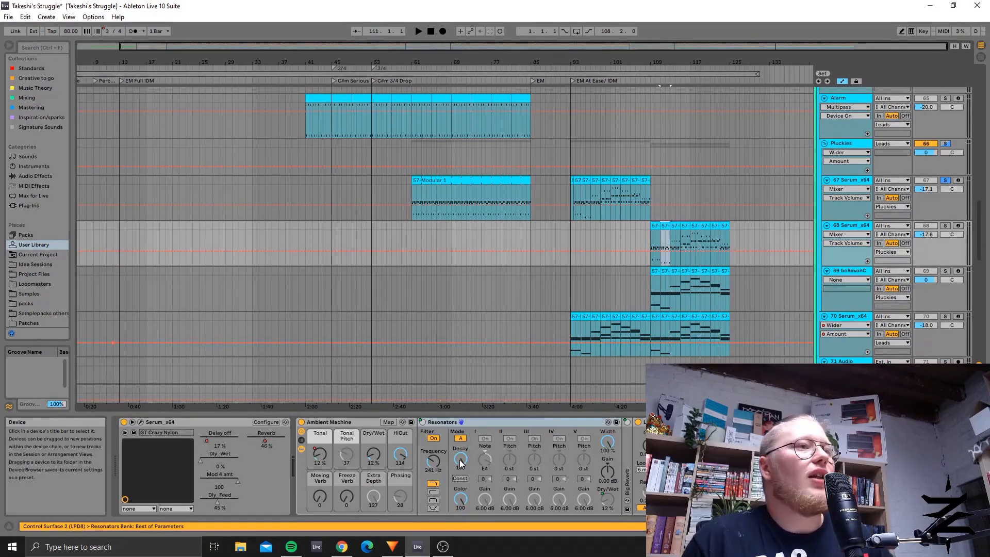
# Step: Examine track 70 Serum_x64's clips from bar 93 and its device chain from the Arpeggiator through Reverb and Glue Compressor
pyautogui.click(844, 316)
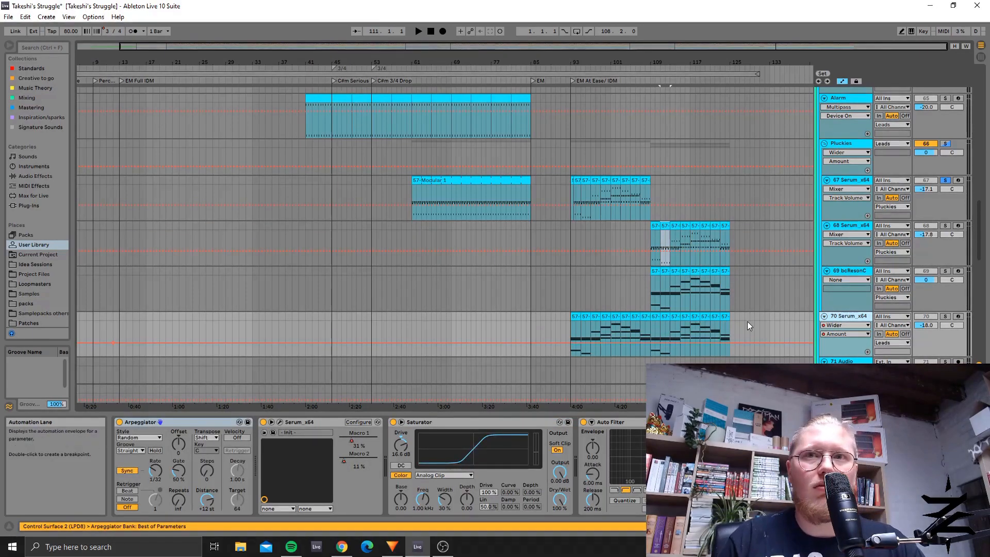
pyautogui.scroll(-3, 583, 241)
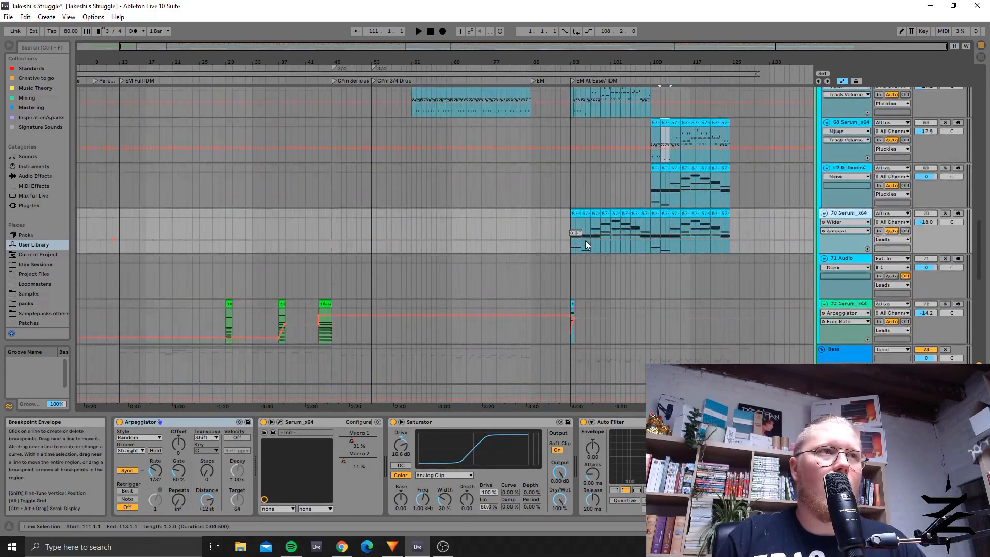
pyautogui.scroll(3, 586, 240)
pyautogui.scroll(-2, 546, 273)
pyautogui.click(572, 238)
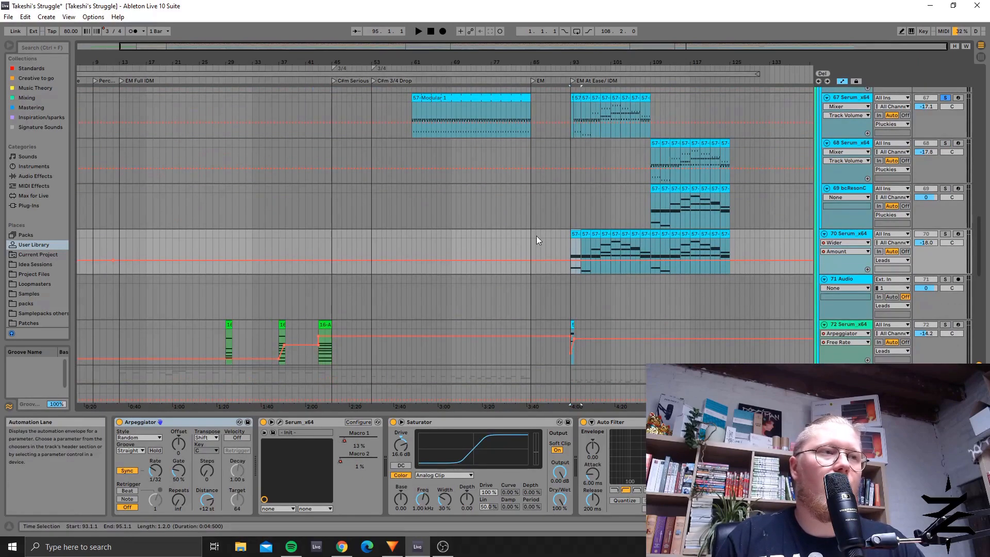
pyautogui.scroll(2, 572, 238)
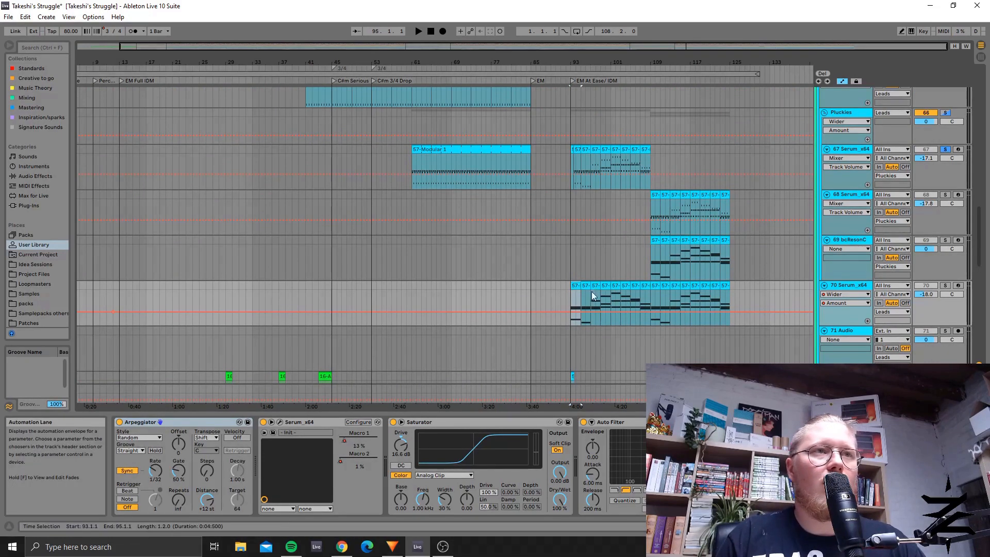
pyautogui.click(566, 303)
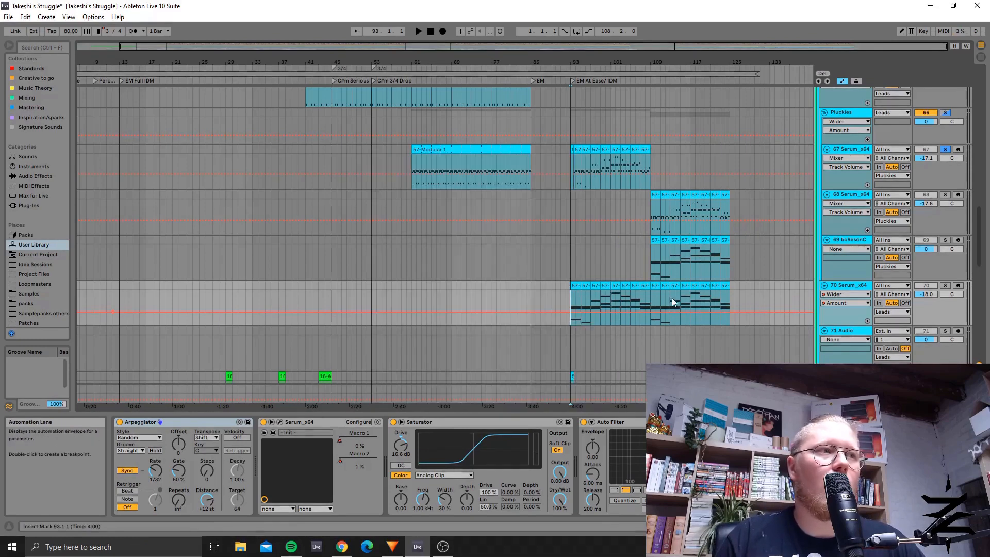
pyautogui.scroll(-3, 672, 298)
pyautogui.scroll(-1, 662, 350)
pyautogui.scroll(-10, 665, 454)
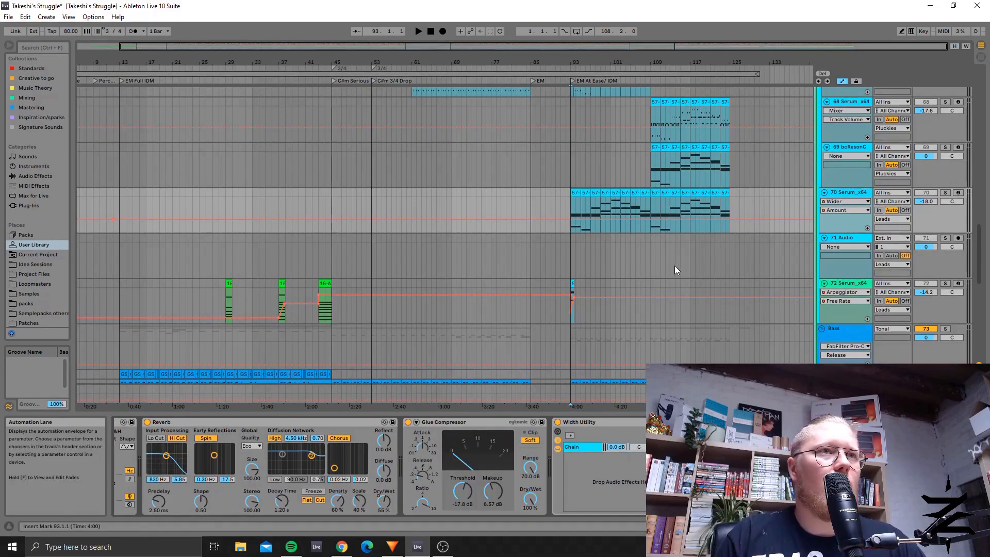
# Step: Solo the Bass group's track 75 Zebra2 and play it from bar 13
pyautogui.scroll(-3, 675, 265)
pyautogui.scroll(-3, 675, 258)
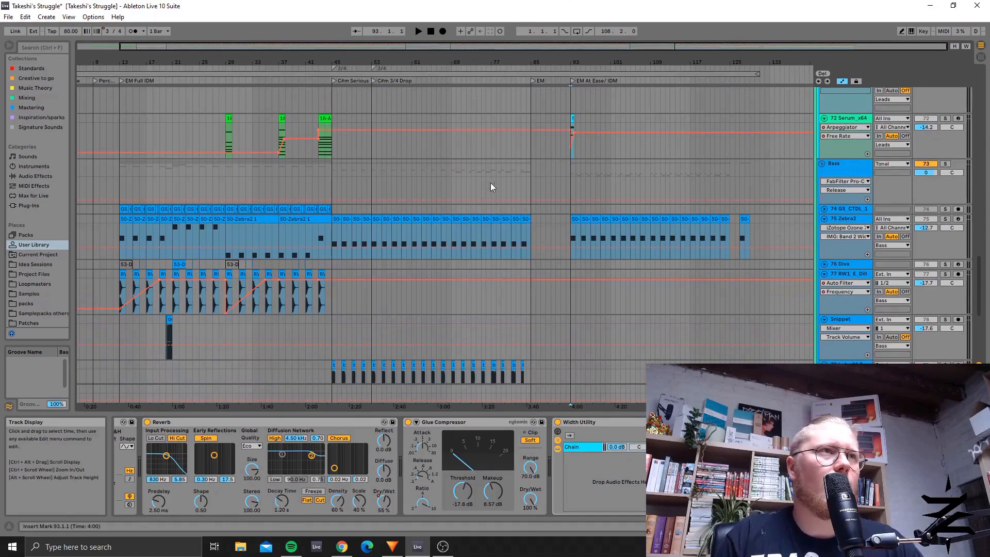
pyautogui.moveTo(387, 47); pyautogui.dragTo(386, 31)
pyautogui.scroll(-1, 521, 187)
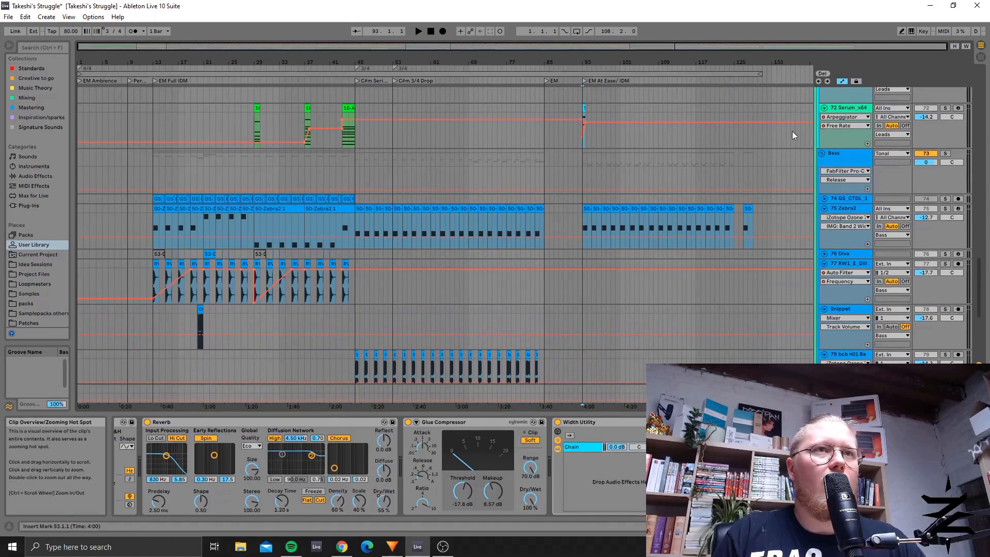
pyautogui.click(854, 213)
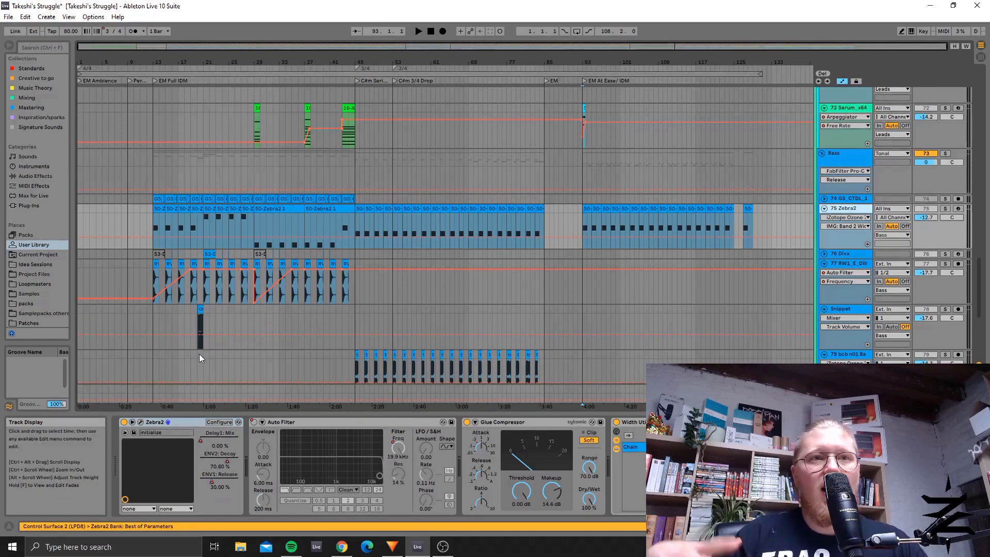
pyautogui.click(152, 227)
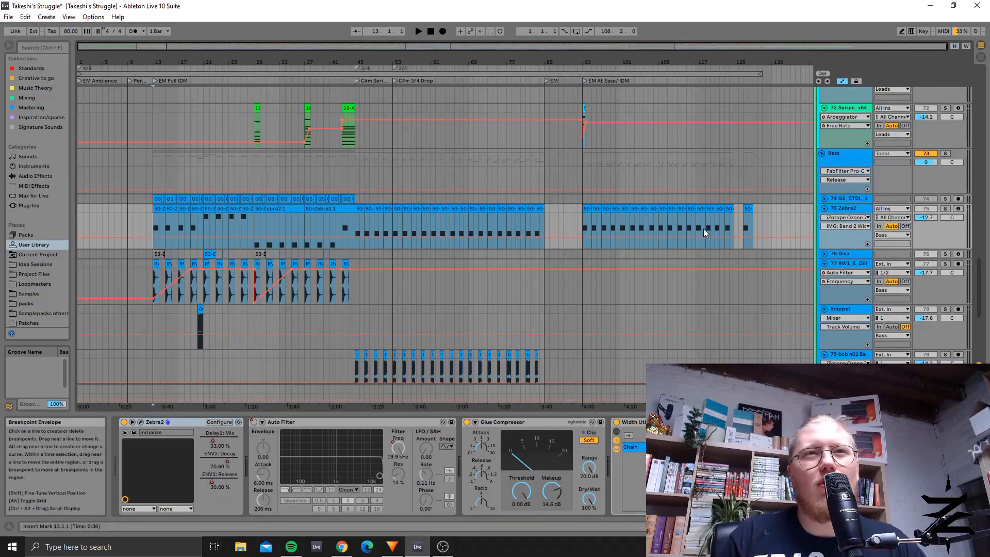
pyautogui.click(947, 208)
pyautogui.press('space')
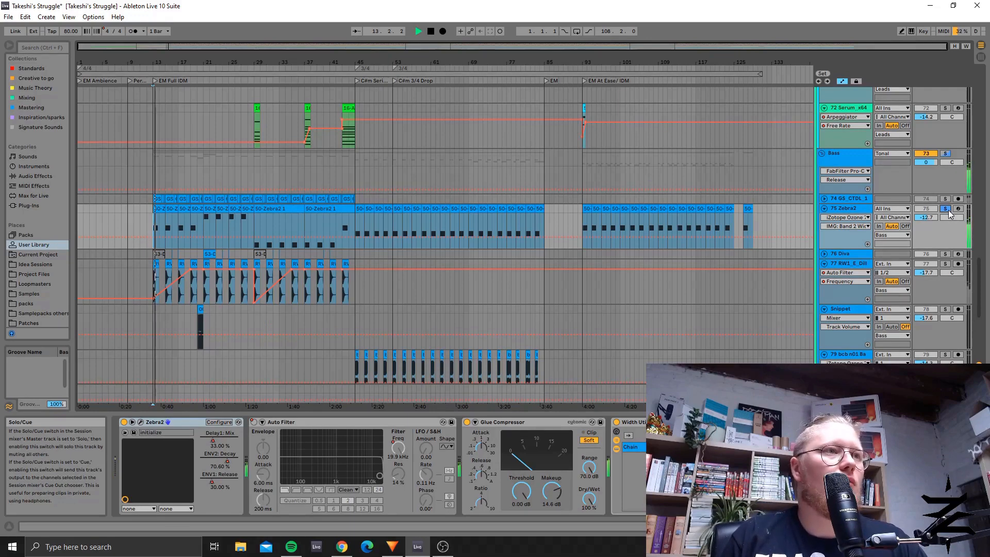
pyautogui.press('space')
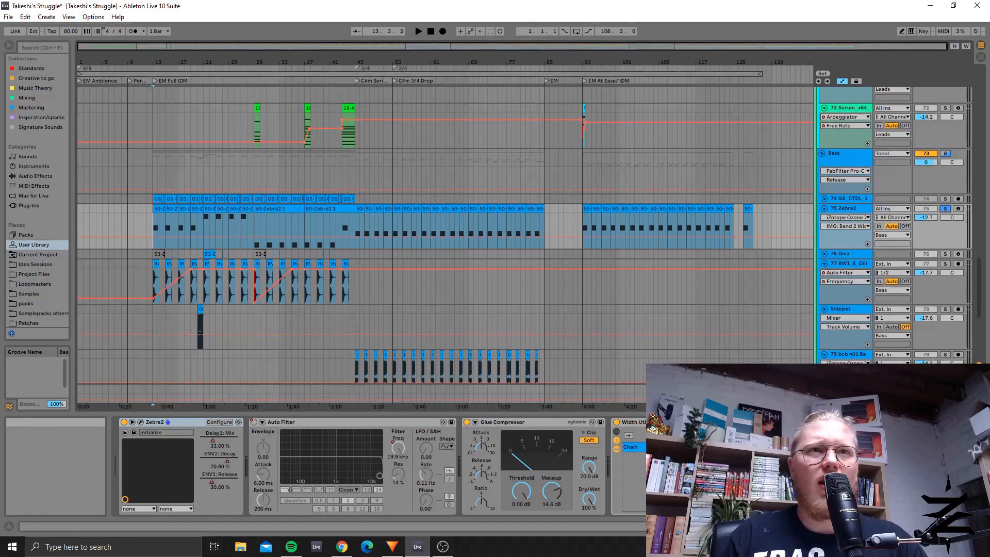
pyautogui.press('space')
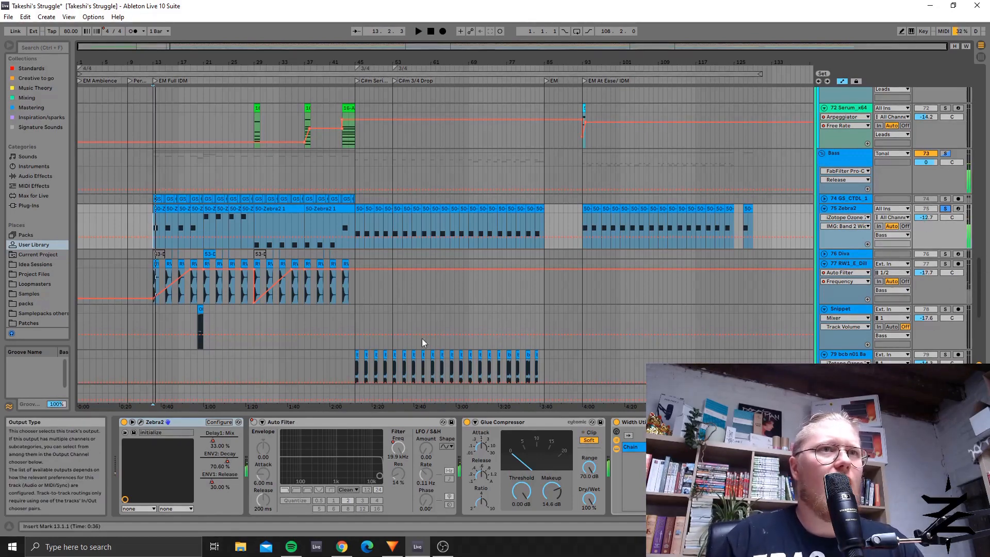
# Step: Solo track 77 RW1_E_DillyKick in the Bass group and play it from bar 13
pyautogui.click(851, 263)
pyautogui.click(945, 264)
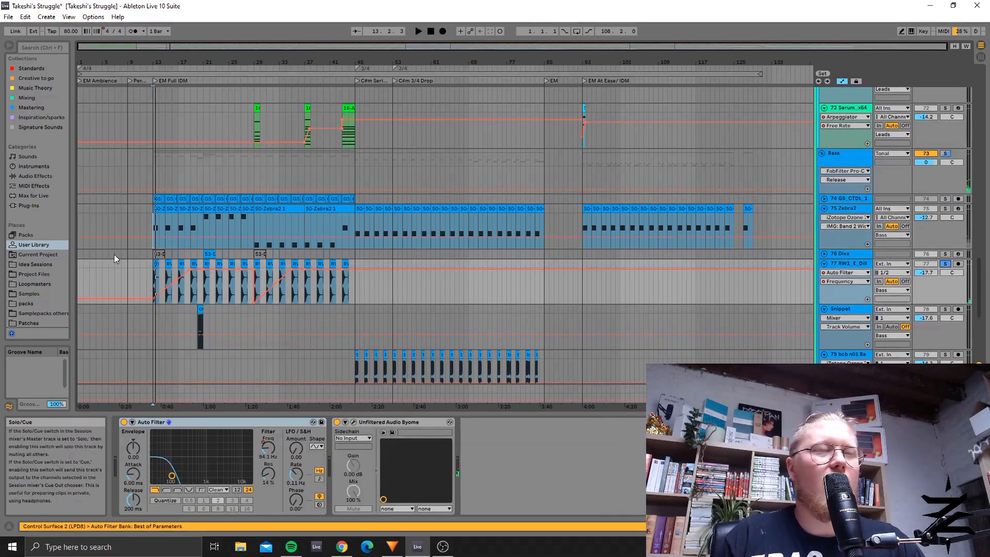
pyautogui.press('space')
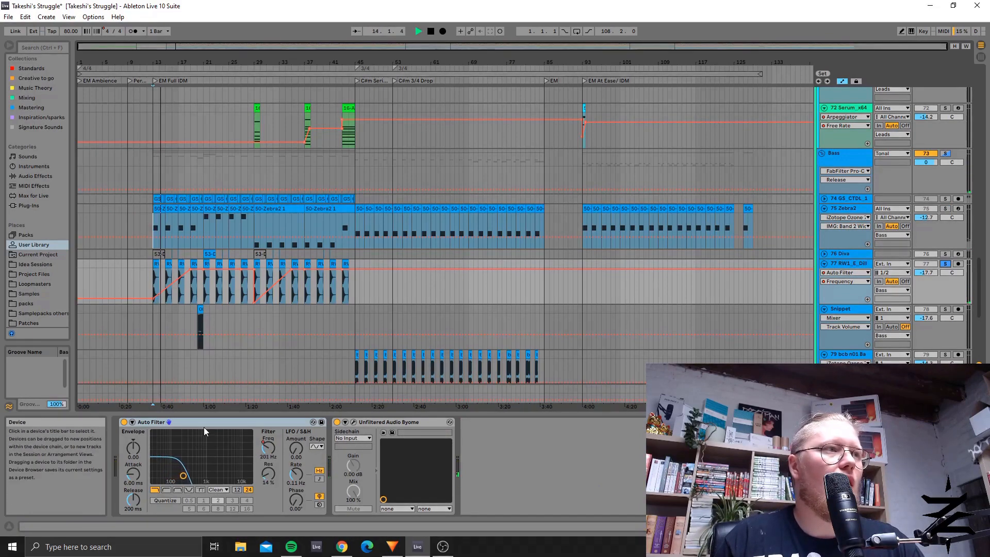
# Step: Inspect track 77's Unfiltered Audio Byome effects and close the window, then unsolo the track and stop playback
pyautogui.click(354, 422)
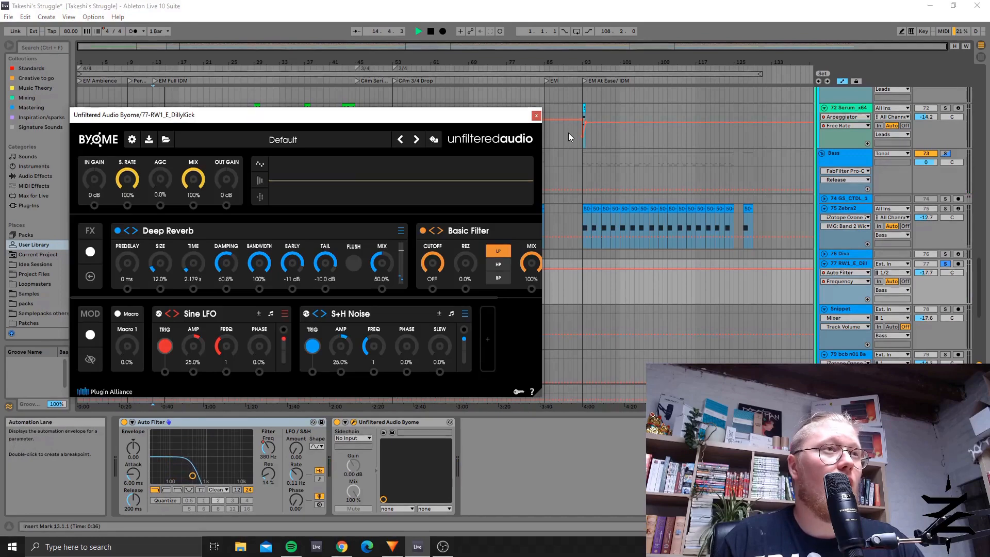
pyautogui.moveTo(269, 299); pyautogui.dragTo(342, 299)
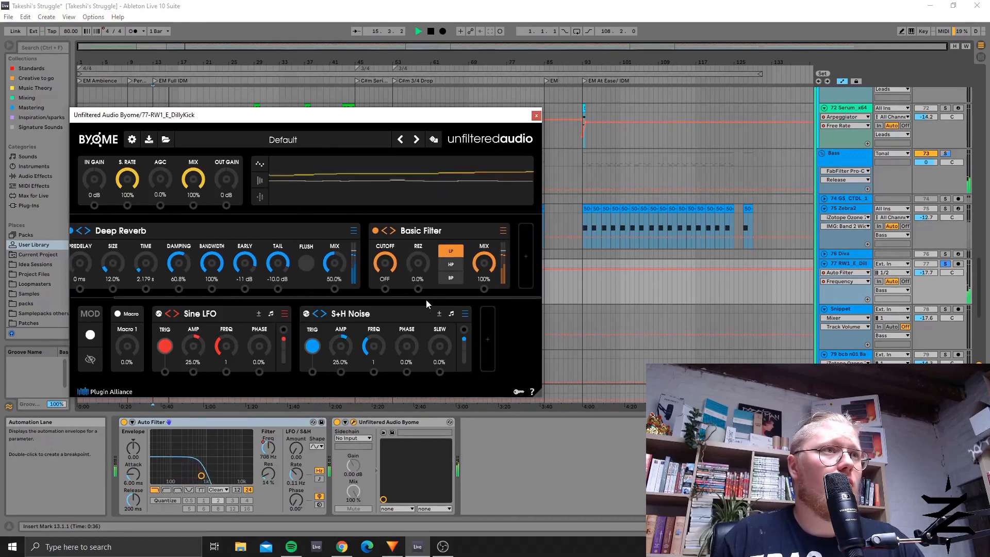
pyautogui.moveTo(426, 301); pyautogui.dragTo(145, 273)
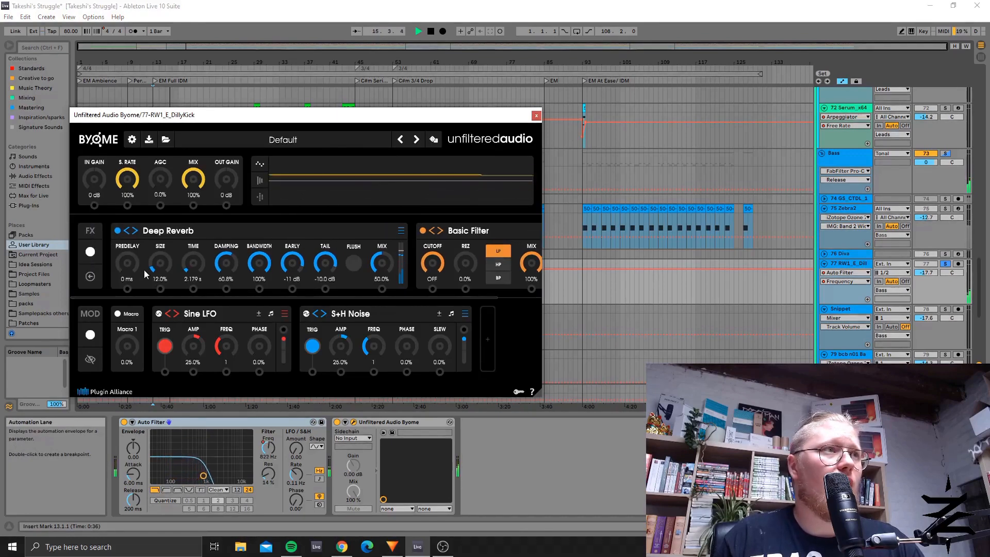
pyautogui.click(536, 116)
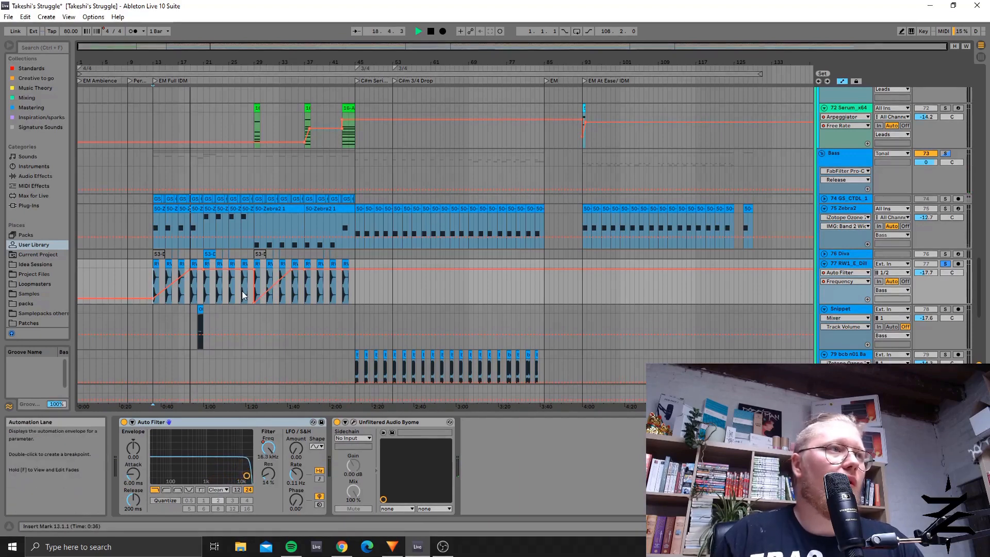
pyautogui.click(946, 264)
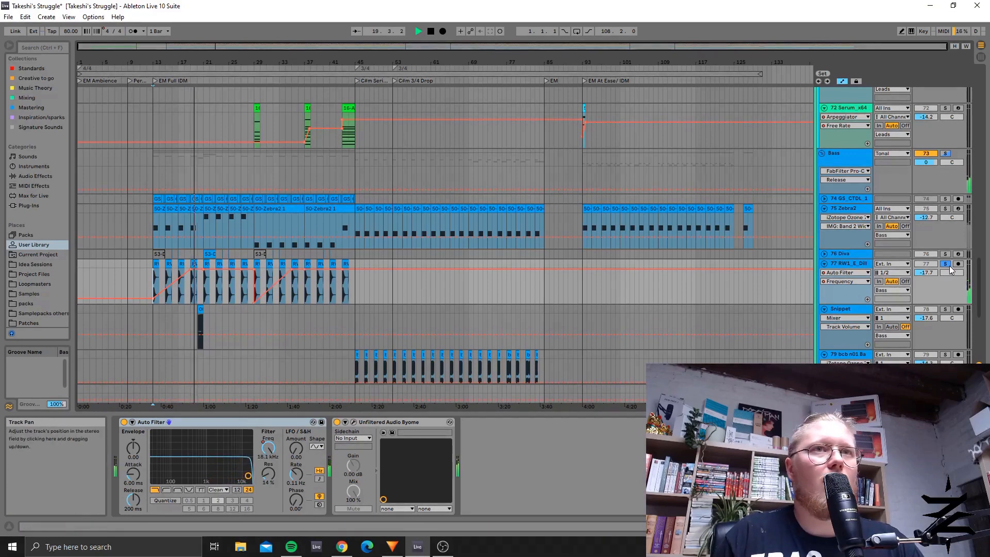
pyautogui.press('space')
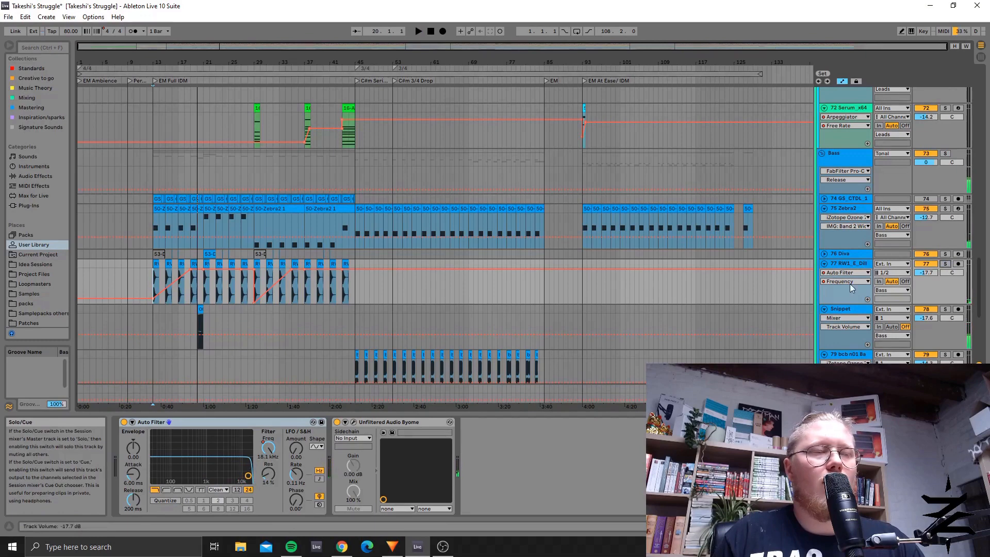
# Step: Solo the Bass group and play it from bar 13 and again from bar 21
pyautogui.click(945, 153)
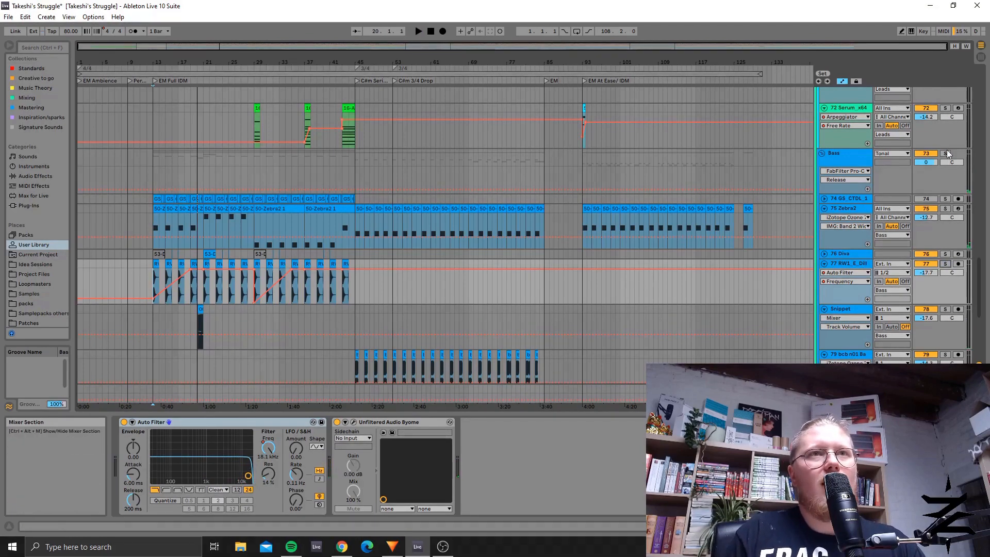
pyautogui.press('space')
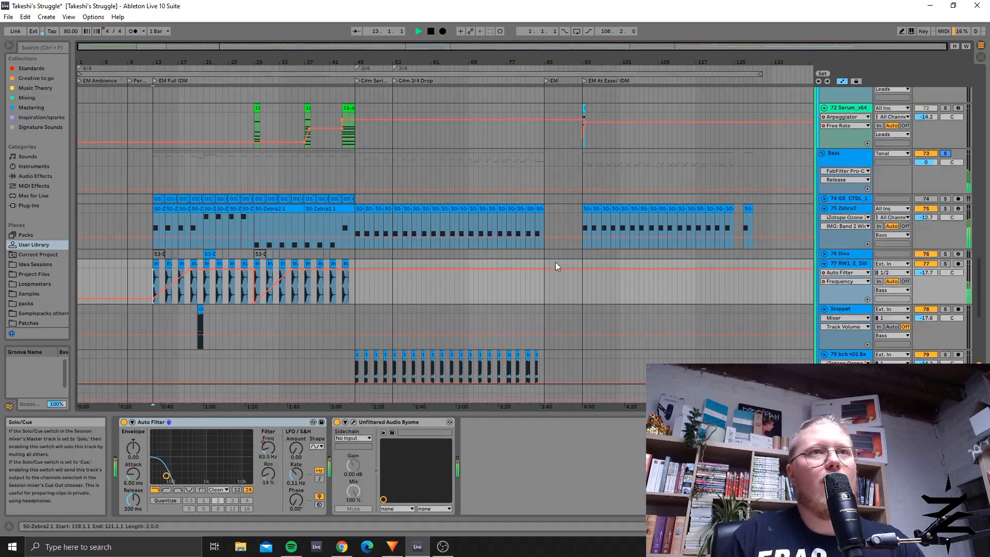
pyautogui.click(204, 292)
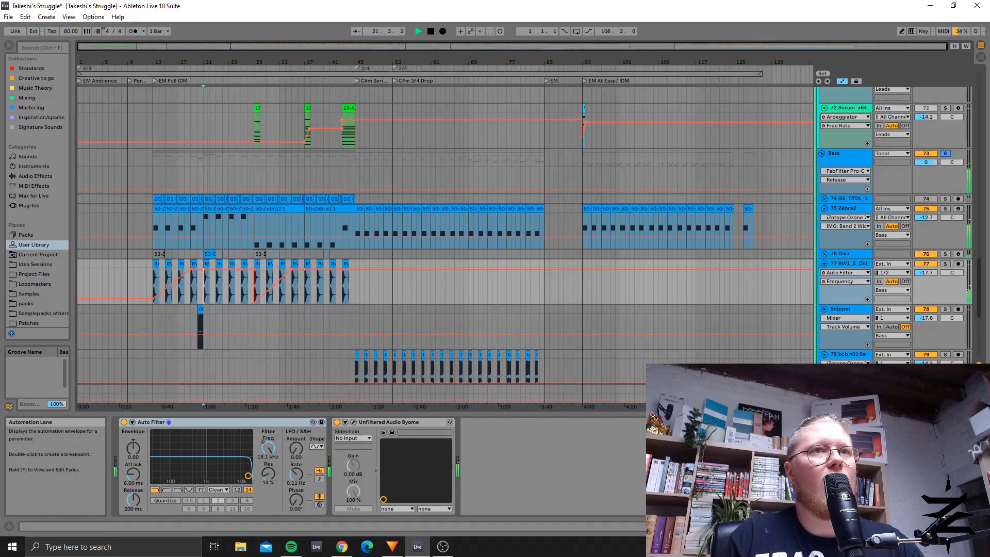
pyautogui.press('space')
# Step: Check track 76 Diva's clips at bars 13 and 21, then solo the track and play it from bar 21
pyautogui.click(159, 254)
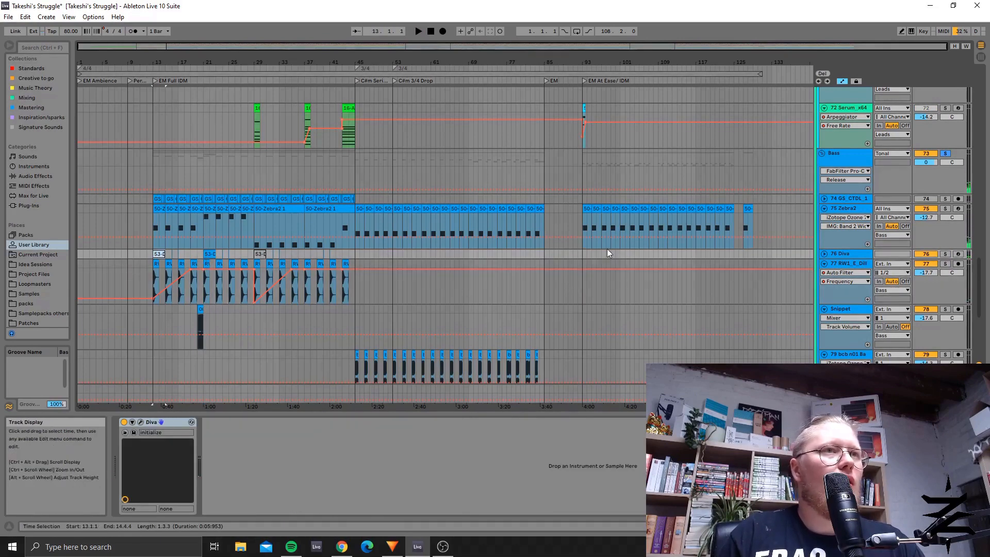
pyautogui.click(210, 254)
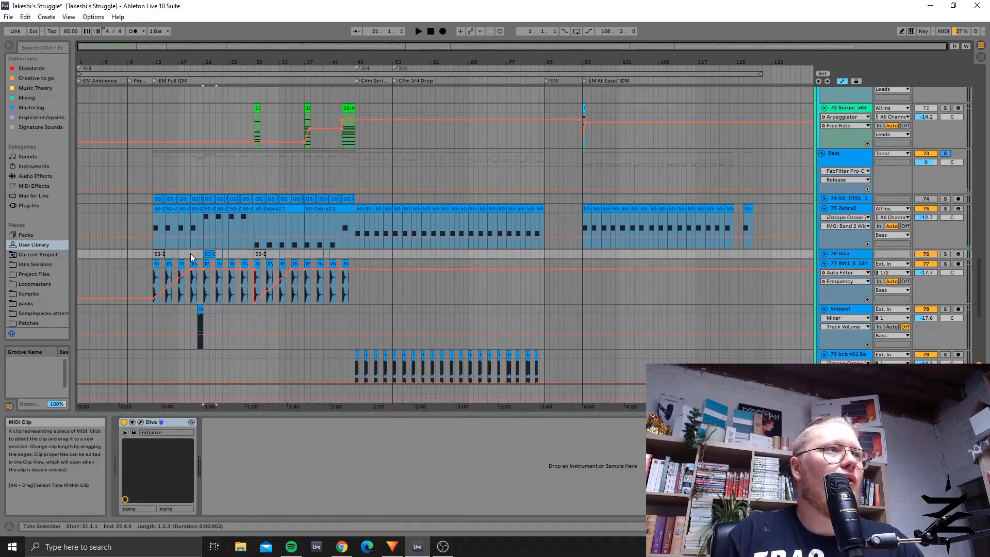
pyautogui.click(945, 254)
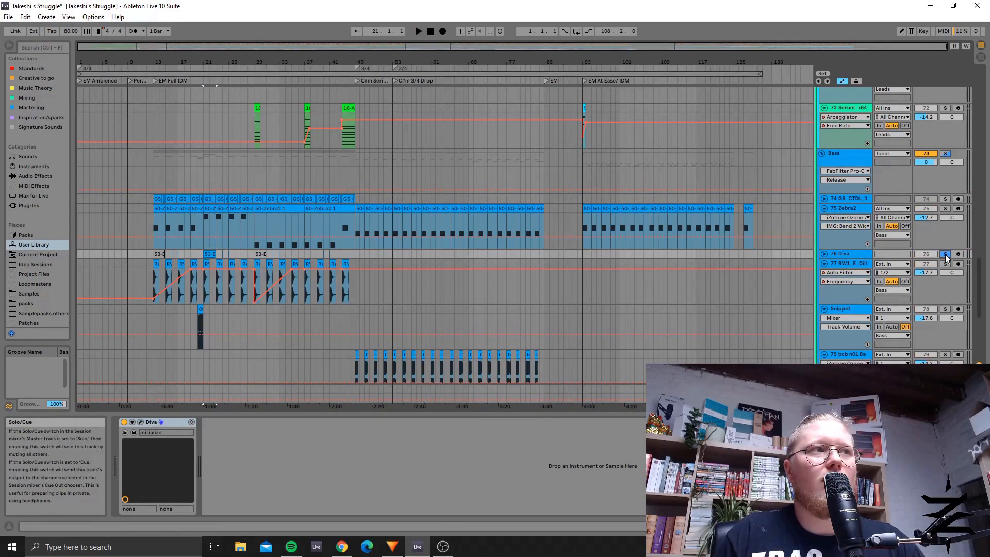
pyautogui.press('space')
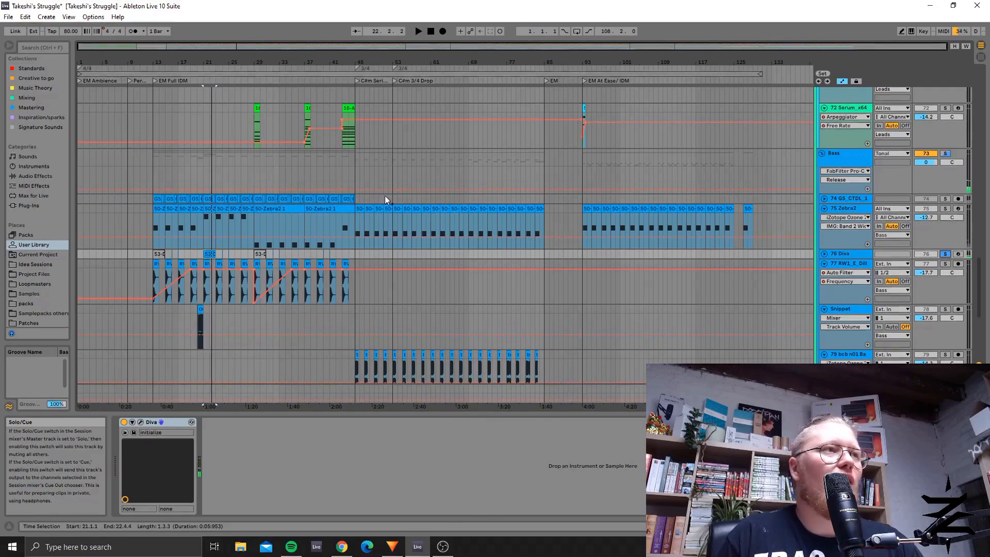
# Step: Unfold track 76 Diva to view its clips around bar 21 and turn off its solo
pyautogui.click(825, 253)
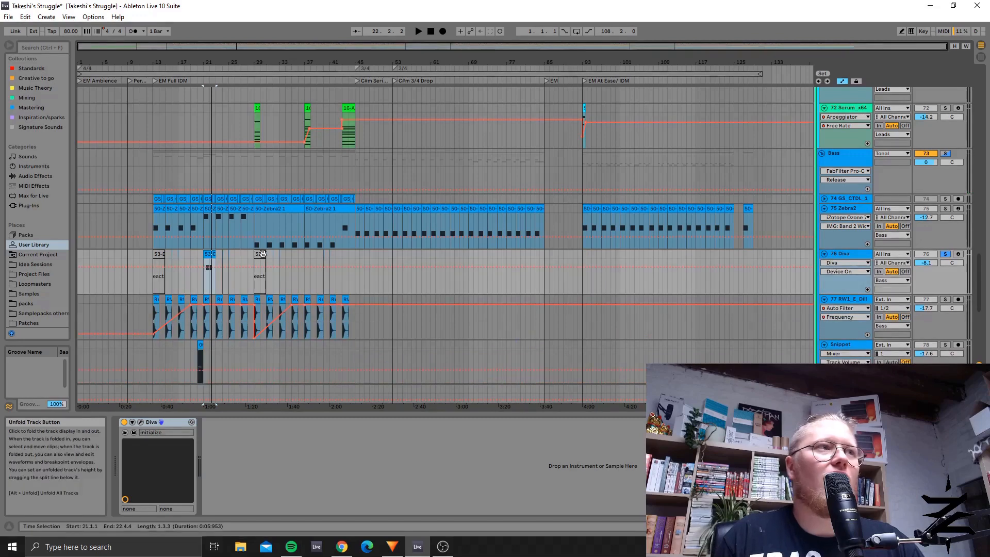
pyautogui.click(205, 283)
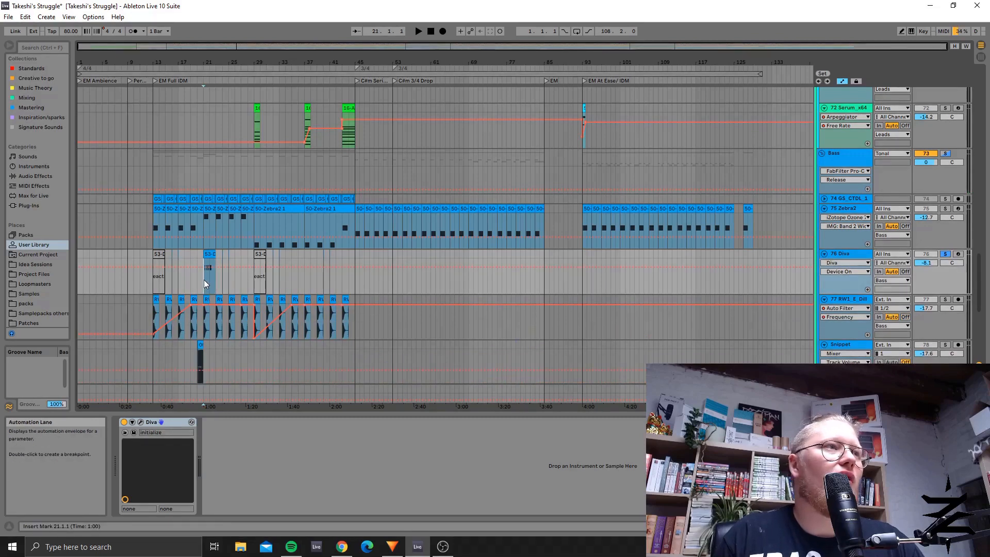
pyautogui.click(949, 255)
# Step: Look over the Bass group's lanes and select the clips on tracks 79 and 80 from bar 45 to bar 85
pyautogui.scroll(-4, 516, 258)
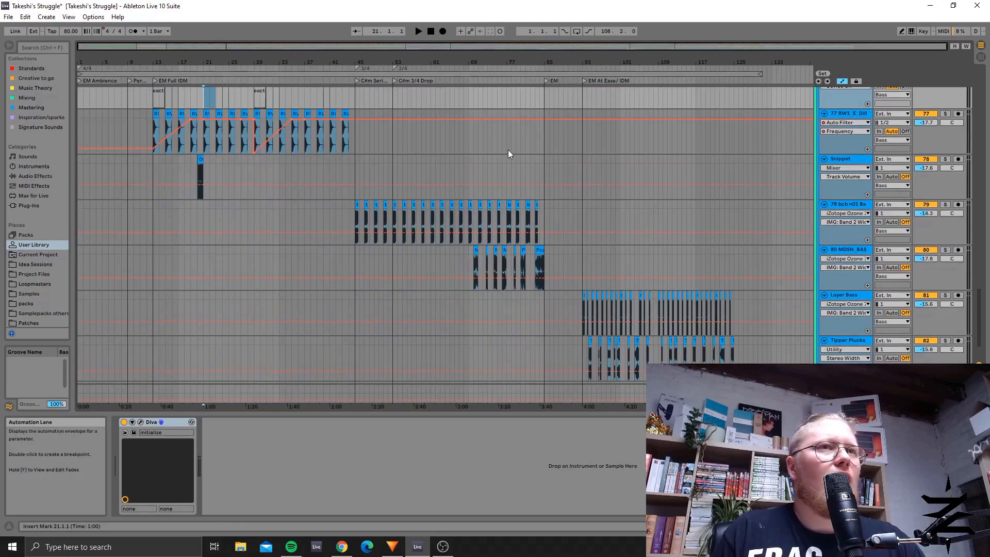
pyautogui.scroll(5, 606, 126)
pyautogui.scroll(-4, 409, 168)
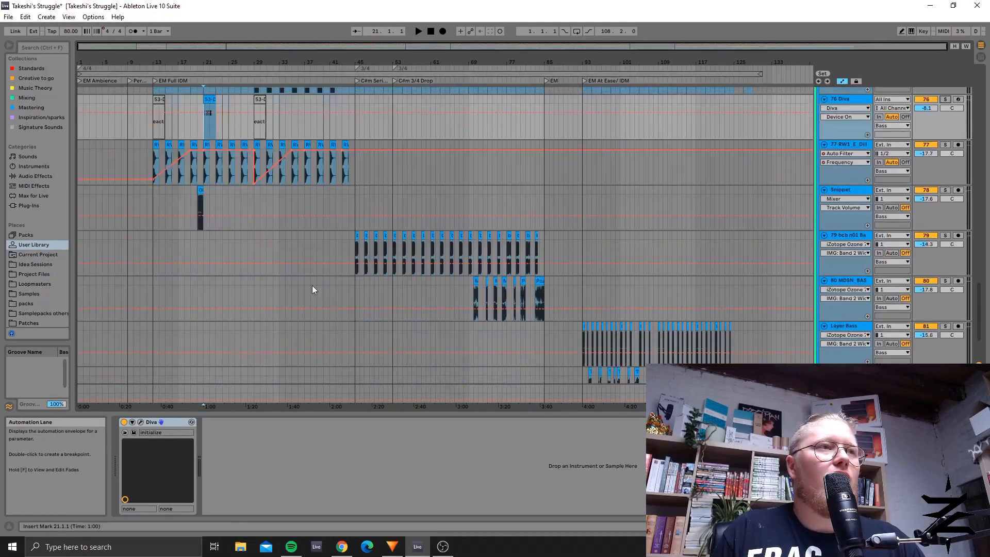
pyautogui.scroll(3, 302, 187)
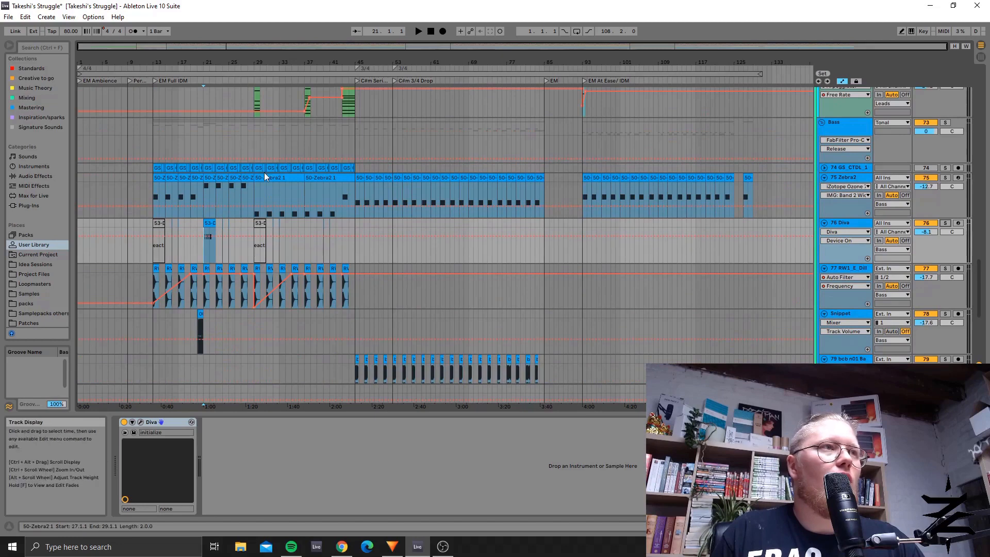
pyautogui.scroll(-2, 357, 271)
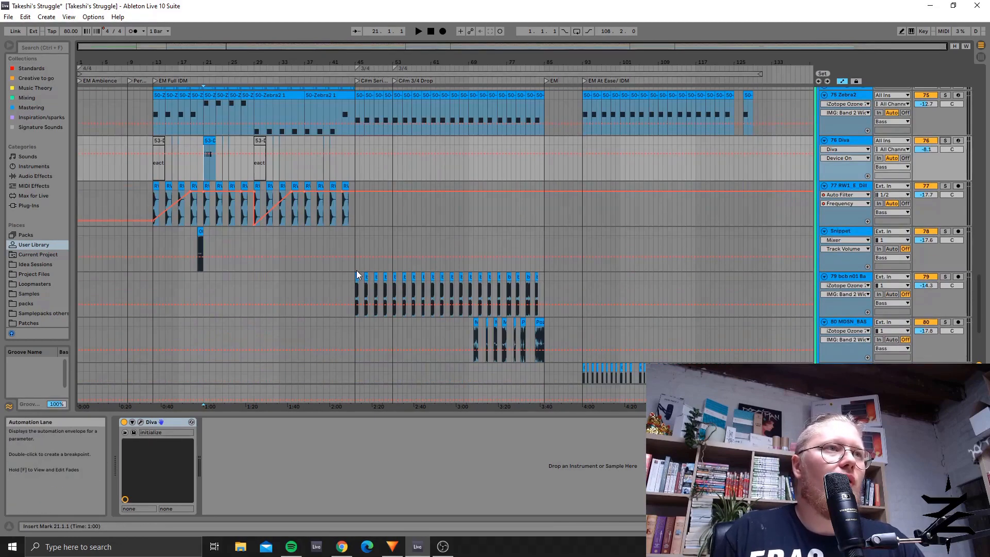
pyautogui.scroll(-2, 381, 252)
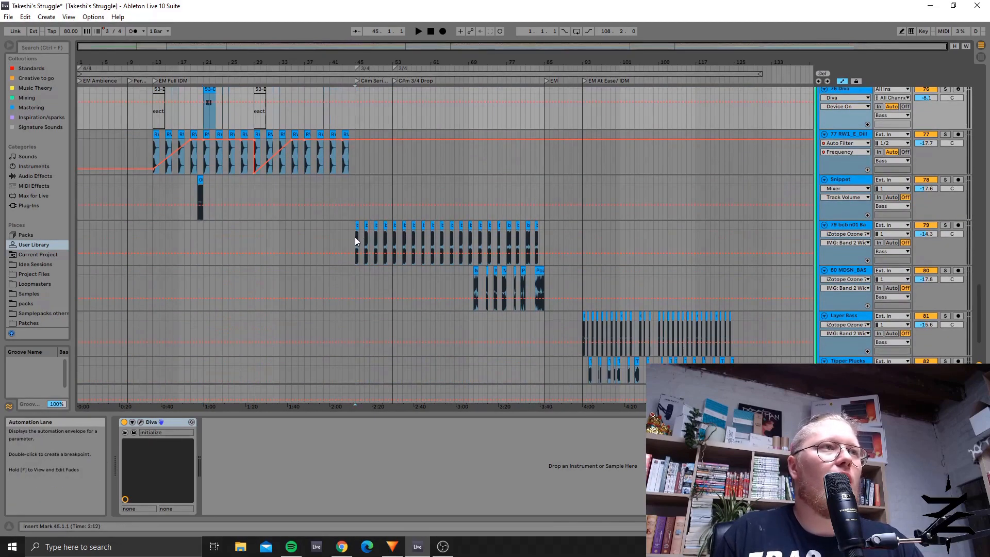
pyautogui.moveTo(354, 237); pyautogui.dragTo(545, 297)
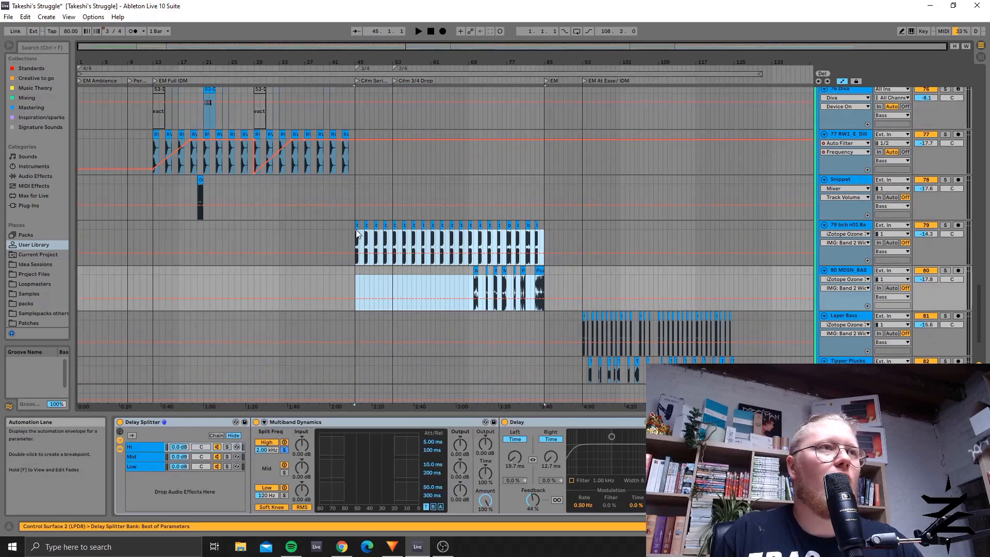
# Step: Solo track 79 in the Bass group and play its clips from bar 45 and from bar 77
pyautogui.click(356, 225)
pyautogui.click(945, 225)
pyautogui.press('space')
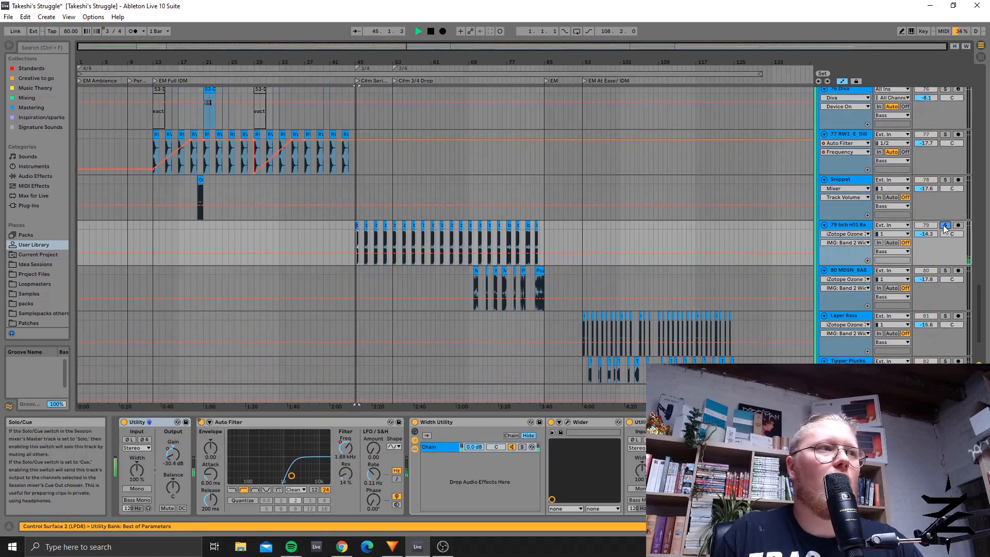
pyautogui.click(508, 225)
pyautogui.press('space')
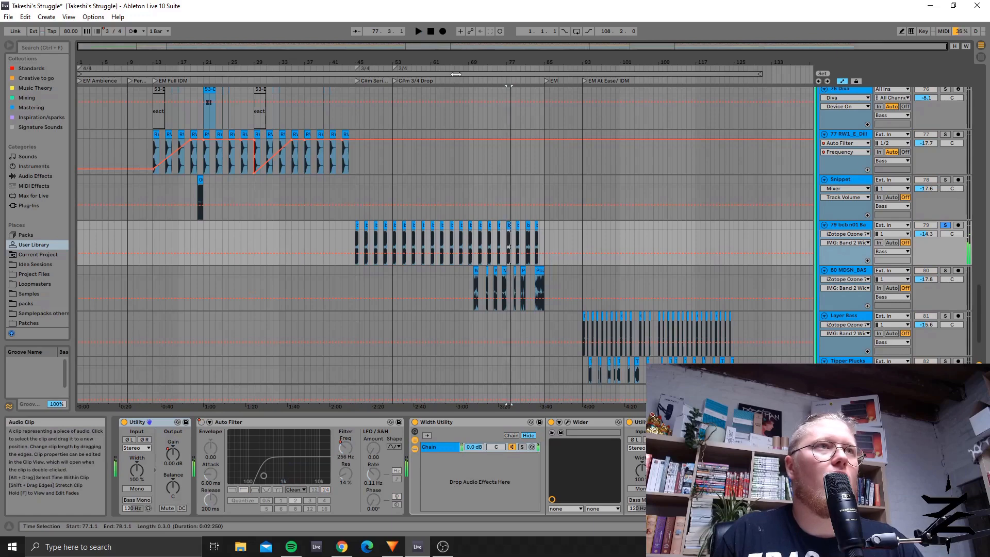
# Step: Select track 80's clips from bar 69 to bar 85 to show its device chain
pyautogui.moveTo(492, 47); pyautogui.dragTo(525, 57)
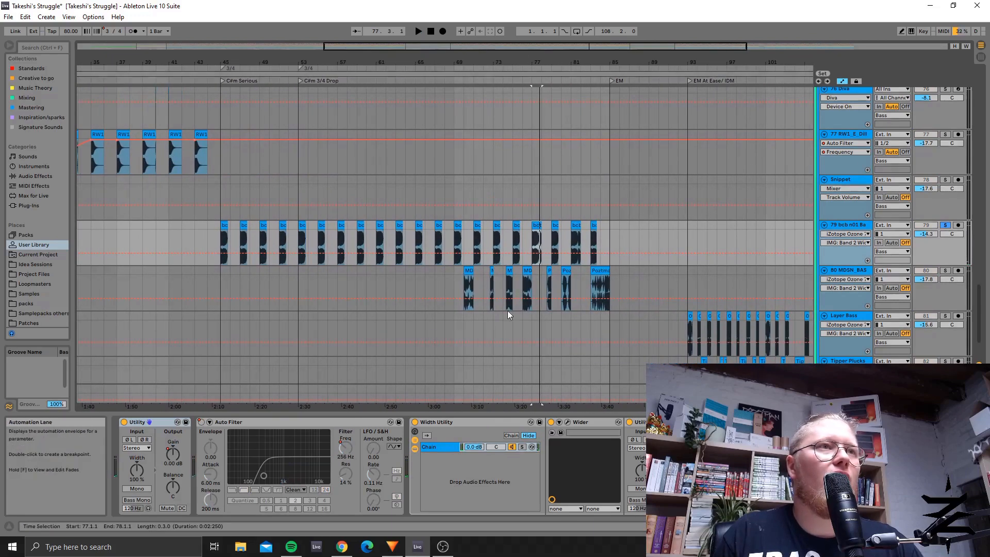
pyautogui.click(469, 271)
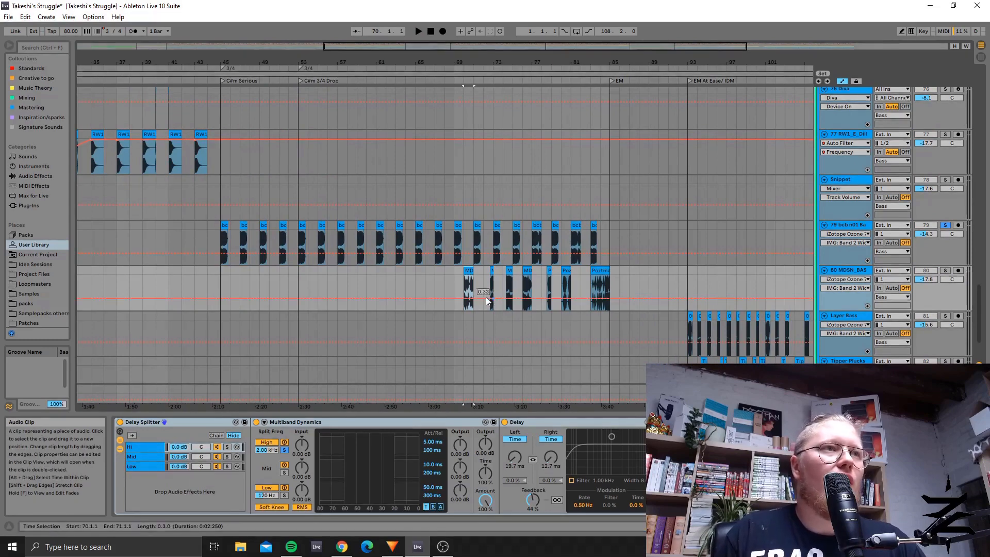
pyautogui.moveTo(454, 296); pyautogui.dragTo(623, 302)
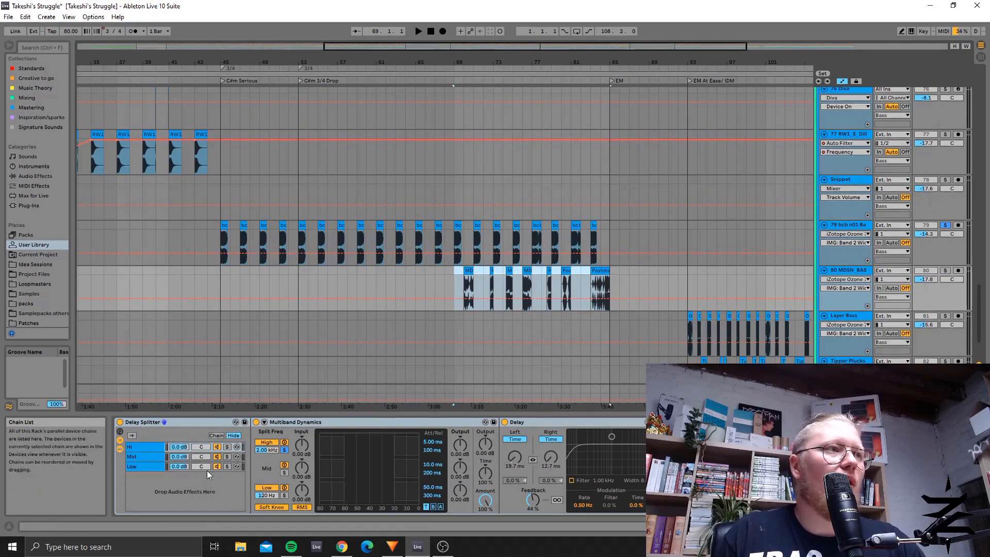
# Step: Compare the Multiband Dynamics and Delay settings across the Hi, Mid and Low chains of track 80's Delay Splitter rack
pyautogui.click(204, 422)
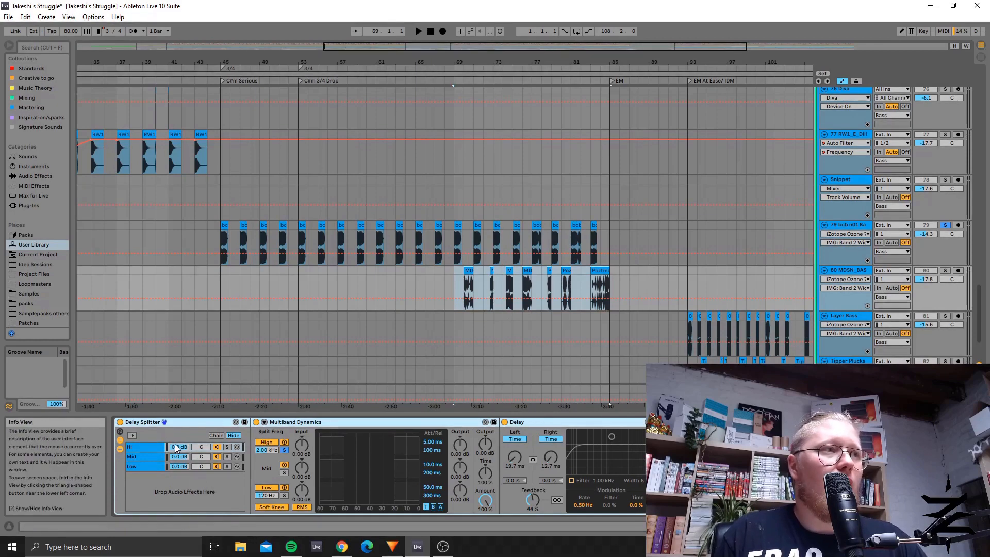
pyautogui.click(149, 456)
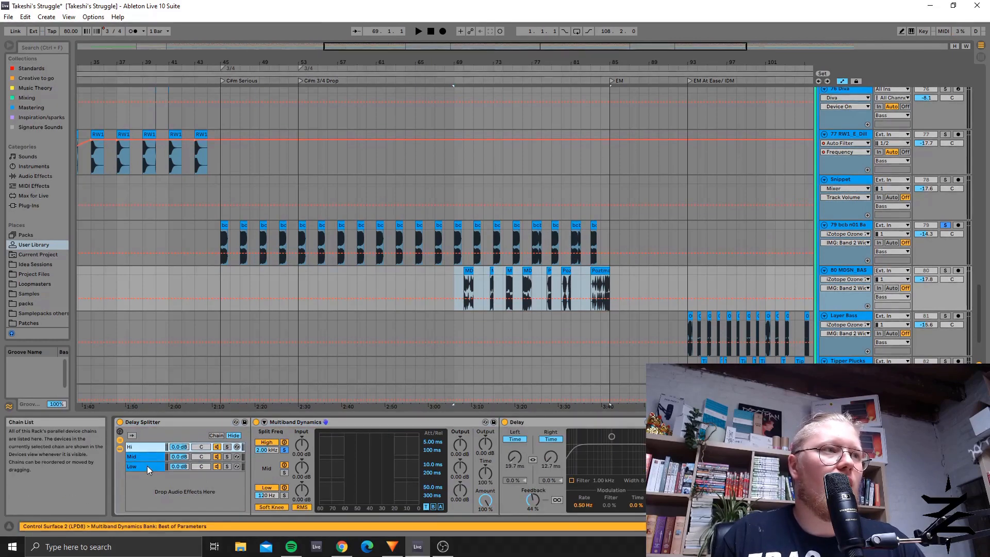
pyautogui.click(146, 456)
pyautogui.click(147, 465)
pyautogui.click(147, 458)
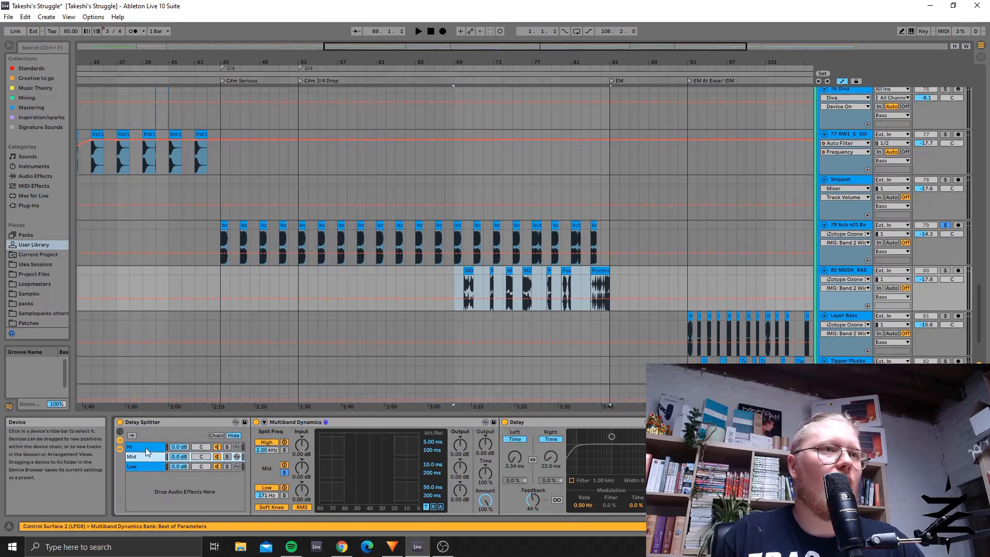
pyautogui.click(139, 468)
pyautogui.click(144, 457)
pyautogui.click(144, 447)
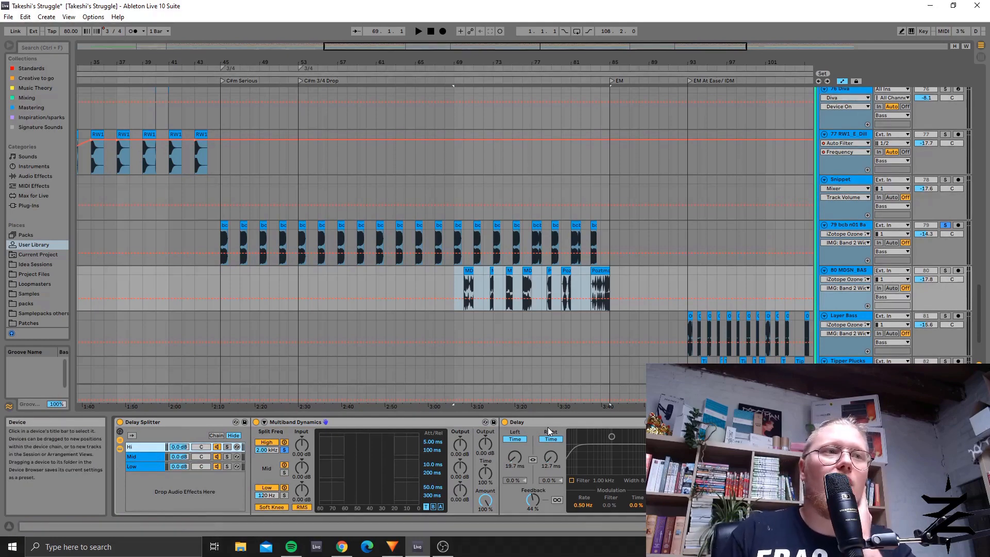
pyautogui.click(138, 456)
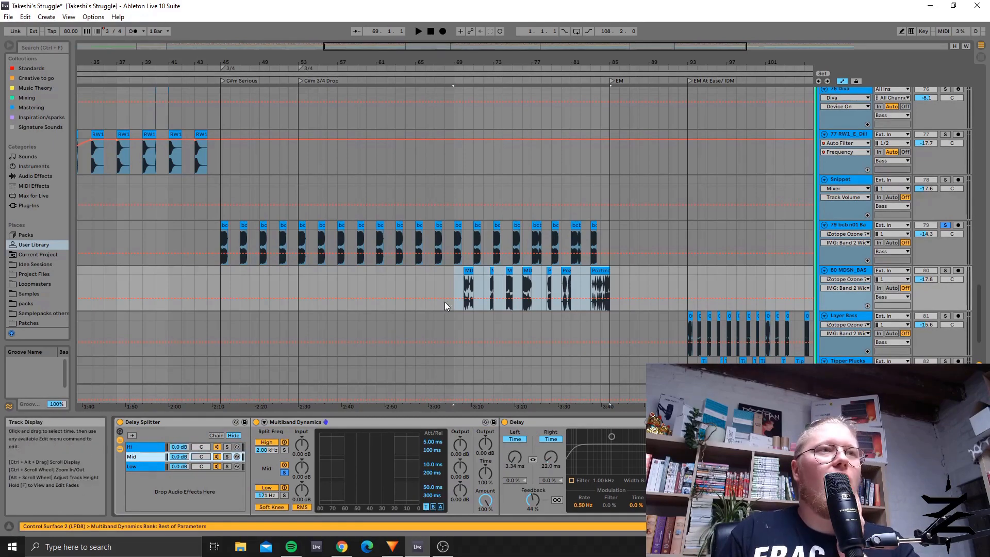
# Step: Solo track 80 and play its first clip from bar 70
pyautogui.click(450, 280)
pyautogui.click(468, 274)
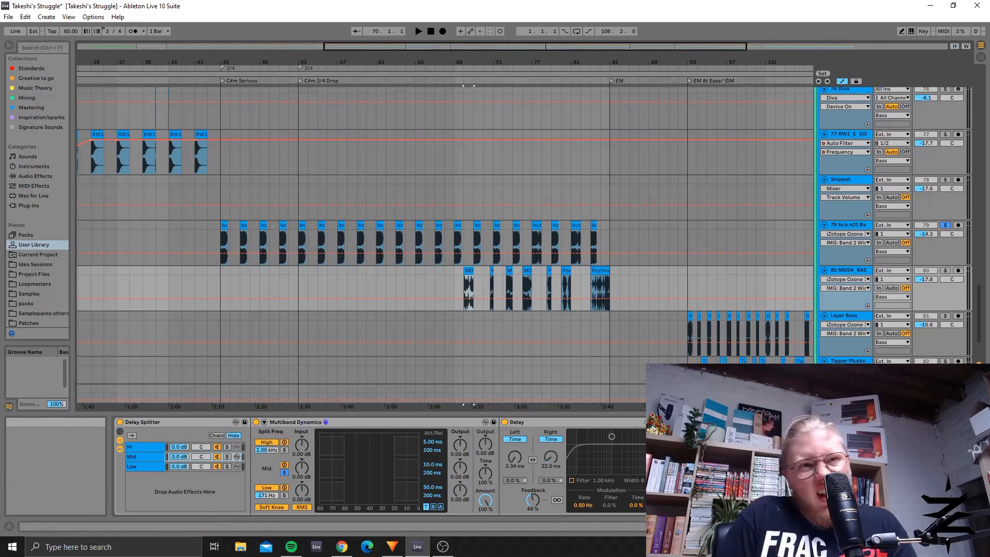
pyautogui.click(946, 270)
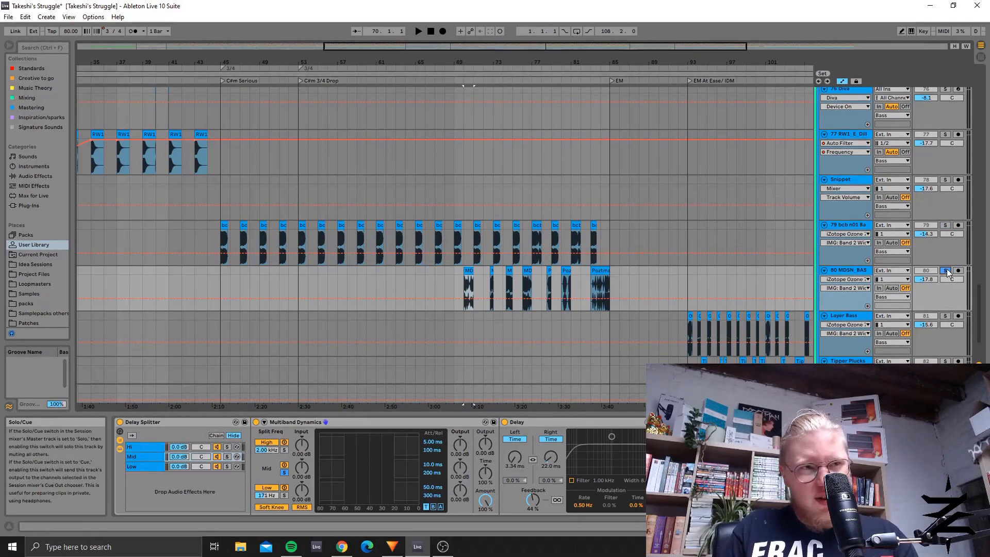
pyautogui.press('space')
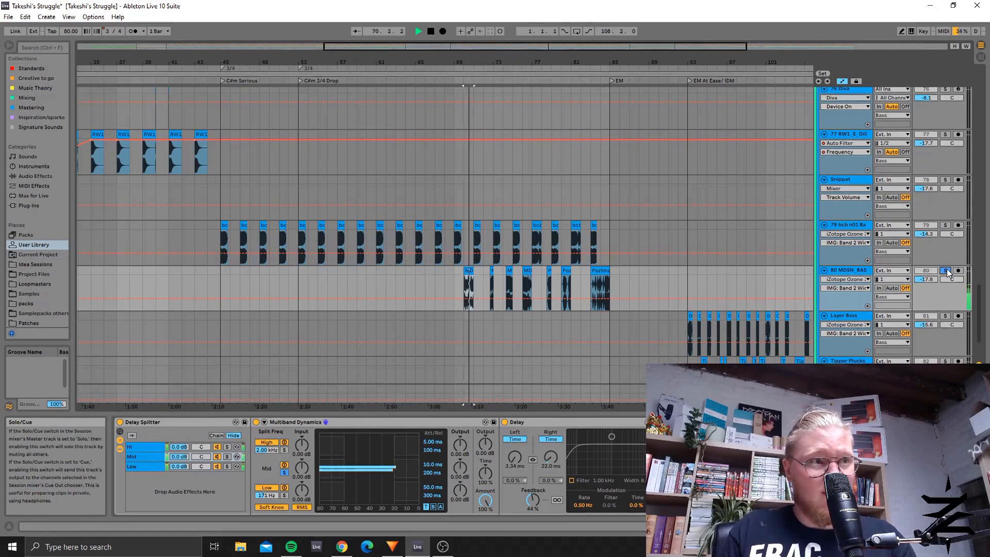
pyautogui.press('space')
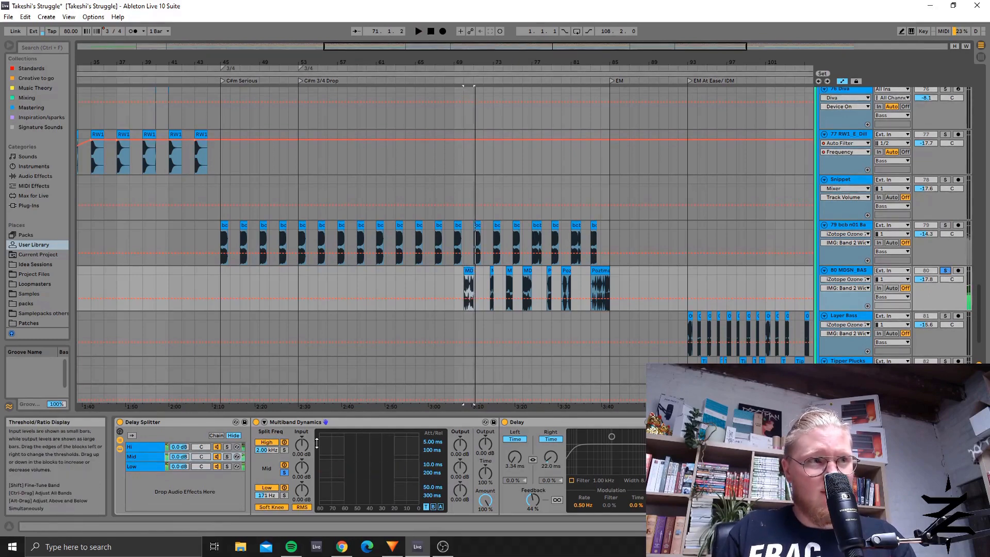
# Step: Bypass track 80's Delay Splitter, play the clip from bar 70 without it, and switch the rack back on
pyautogui.click(119, 422)
pyautogui.click(119, 422)
pyautogui.press('space')
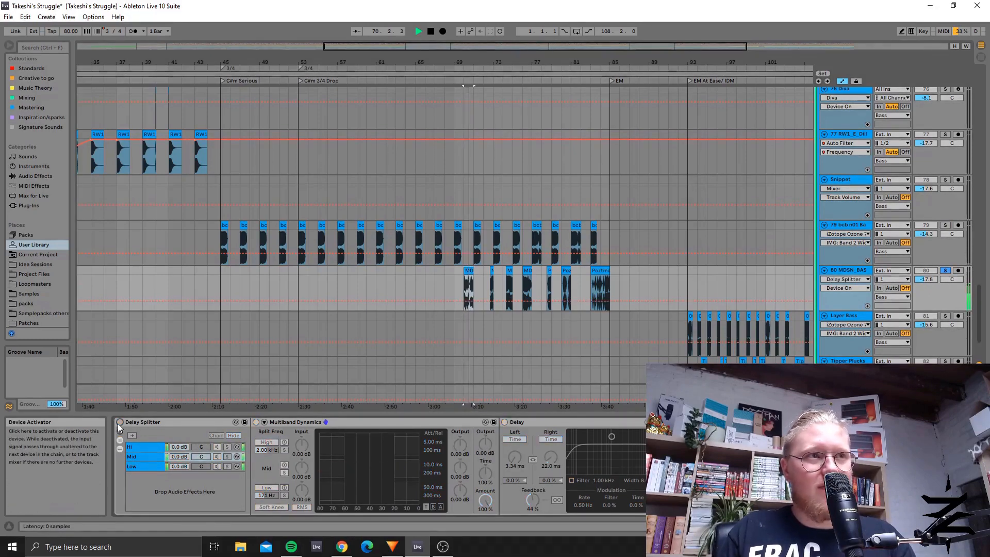
pyautogui.press('space')
pyautogui.click(118, 423)
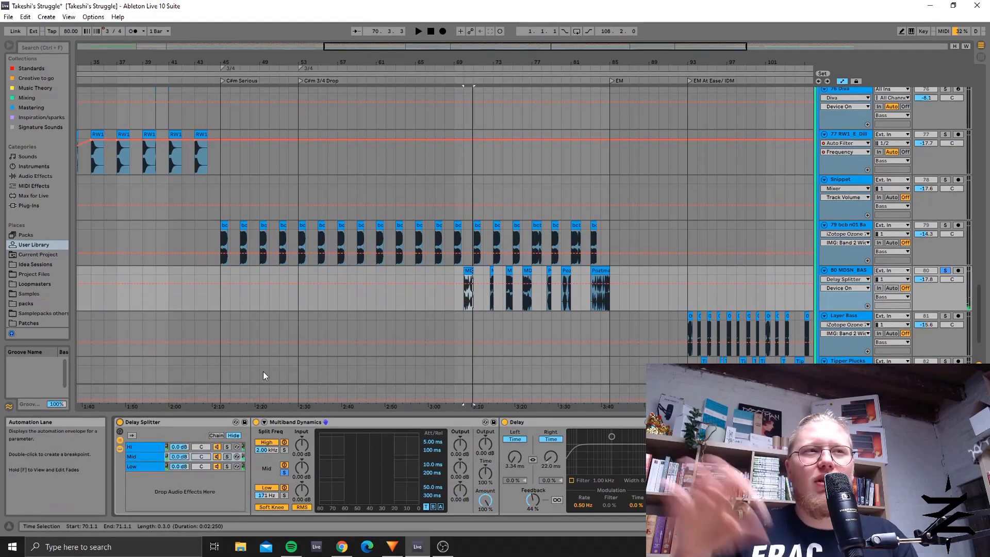
# Step: Solo the Layer Bass track in place of track 80 and play its clips from bar 93
pyautogui.scroll(5, 420, 283)
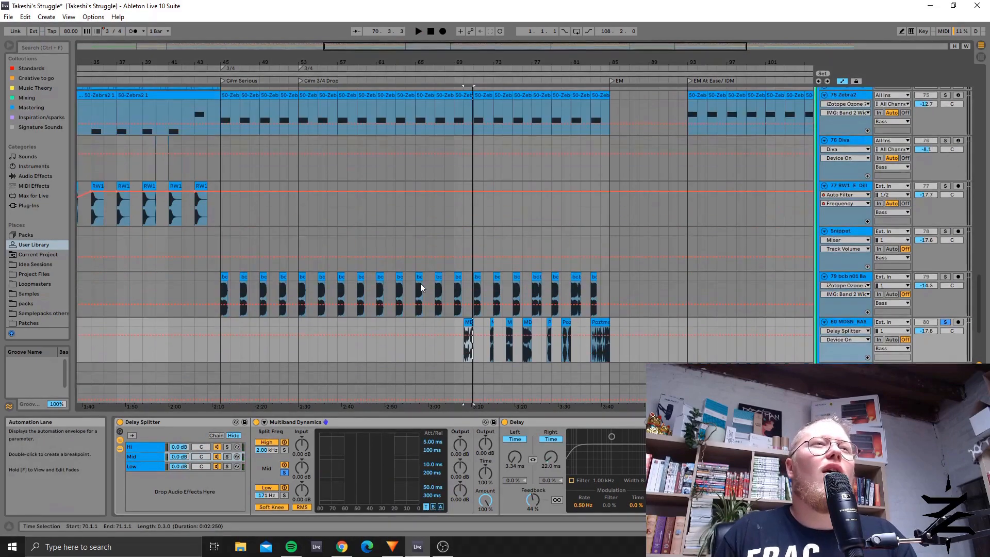
pyautogui.scroll(-6, 420, 283)
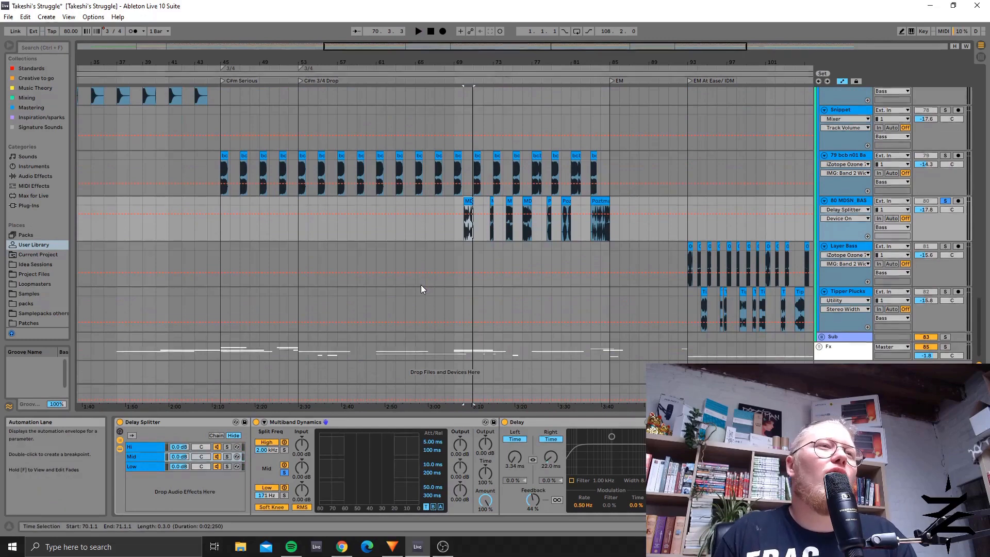
pyautogui.moveTo(502, 47); pyautogui.dragTo(534, 25)
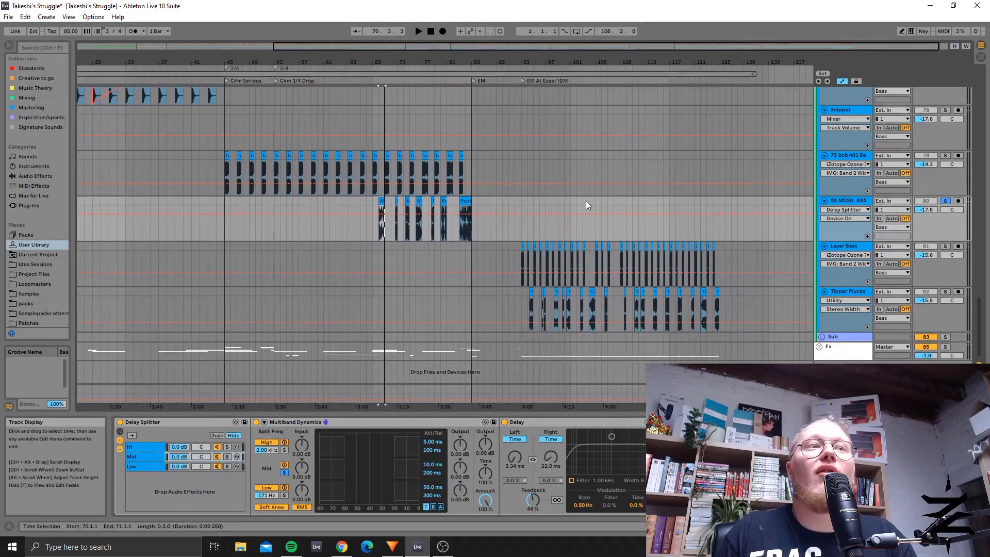
pyautogui.scroll(1, 555, 322)
pyautogui.scroll(4, 555, 320)
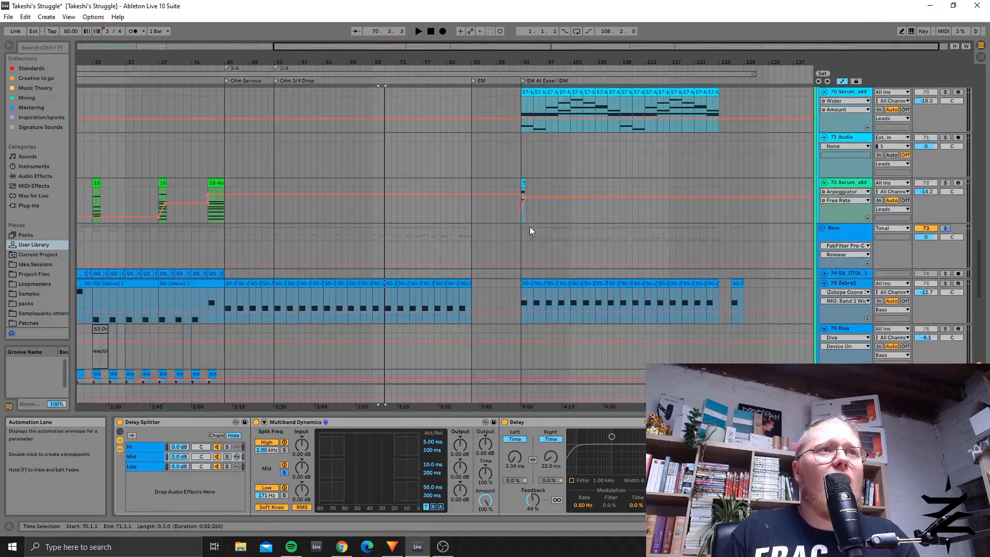
pyautogui.scroll(-5, 530, 227)
pyautogui.click(519, 249)
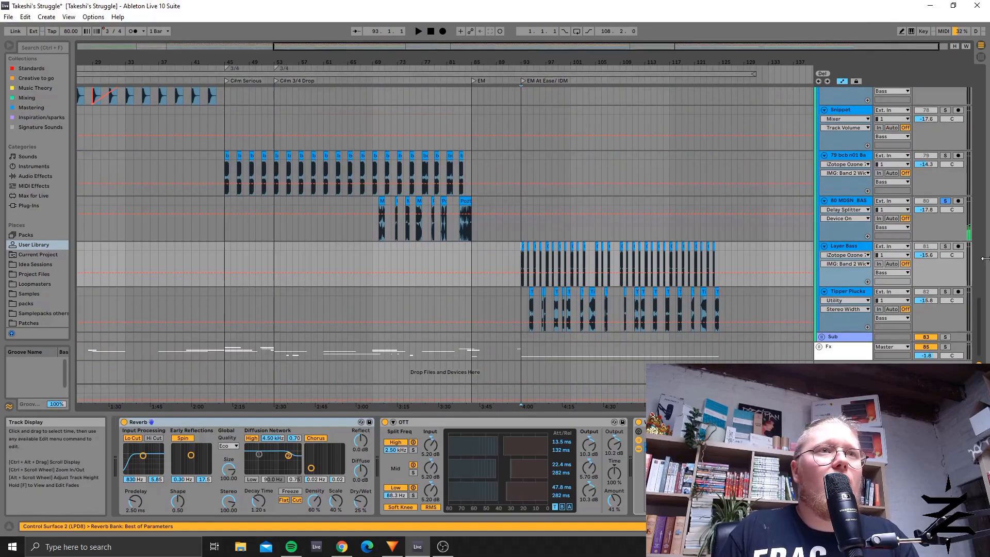
pyautogui.click(945, 246)
pyautogui.press('space')
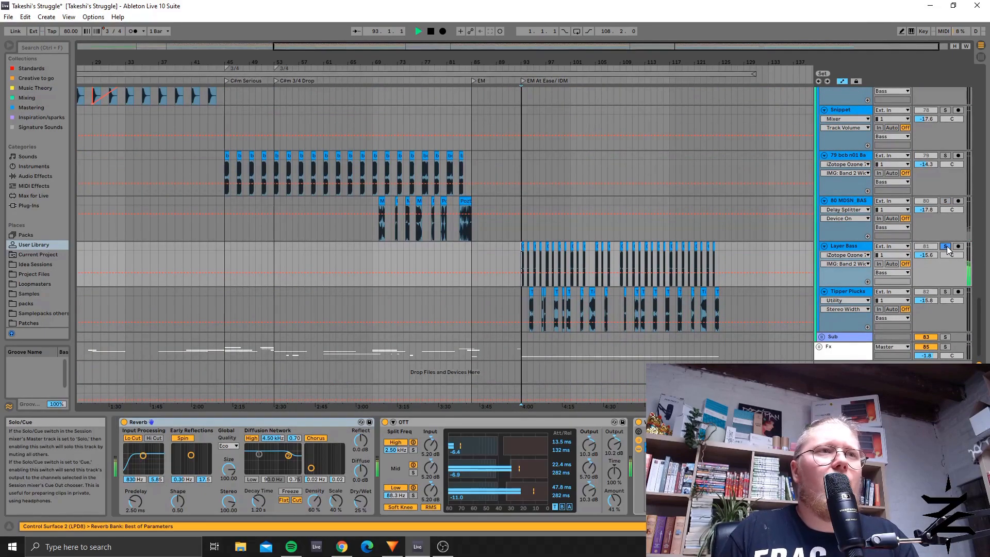
pyautogui.press('space')
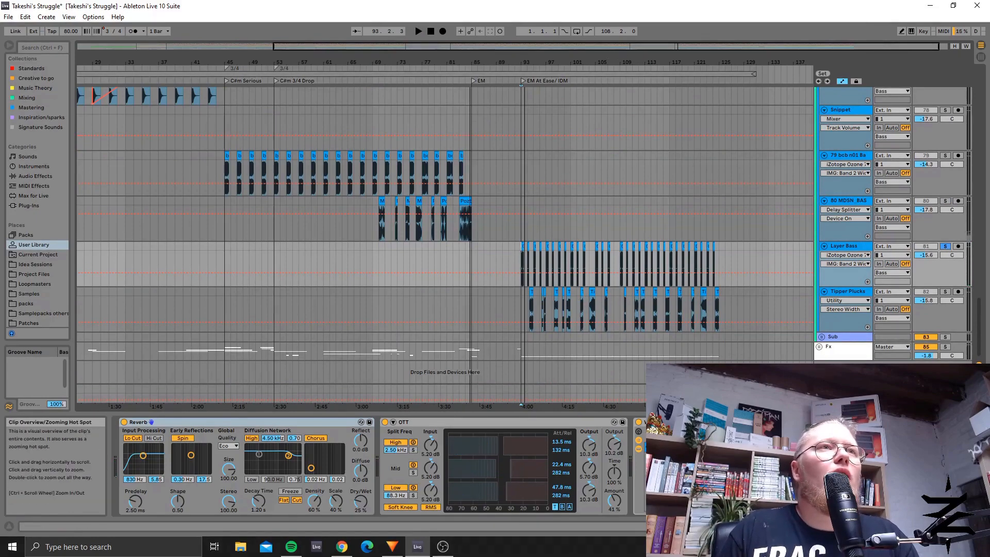
# Step: Select the first Tipper Plucks clip at bar 94 to show the track's device chain
pyautogui.moveTo(634, 47); pyautogui.dragTo(650, 84)
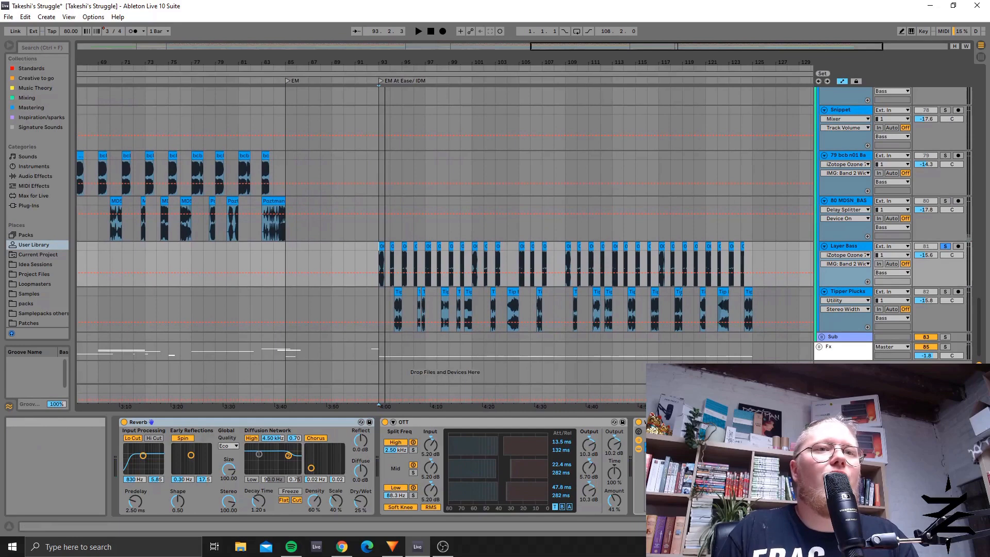
pyautogui.click(381, 294)
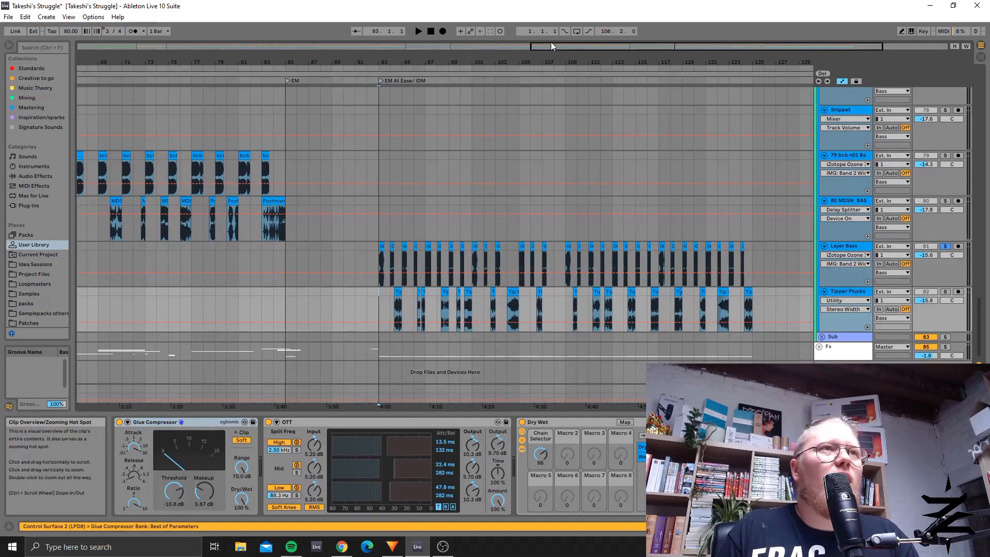
pyautogui.moveTo(580, 47); pyautogui.dragTo(643, 47)
pyautogui.click(243, 293)
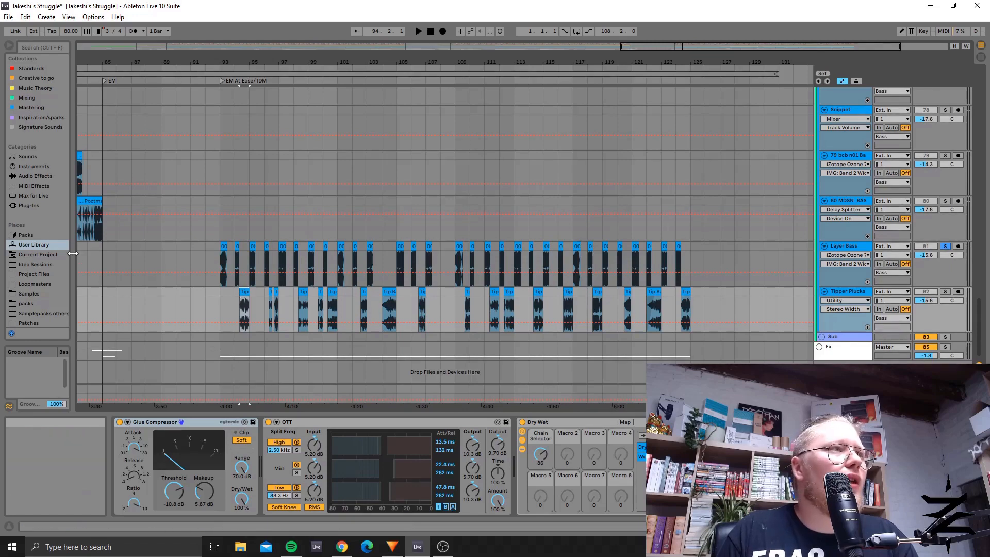
# Step: Browse the Samples place to the Mr Bill folder and highlight Pack 17 - Mr. Bill - Basses - Volume 6 - Experimental Basses
pyautogui.moveTo(75, 254); pyautogui.dragTo(349, 245)
pyautogui.click(28, 294)
pyautogui.scroll(-3, 182, 179)
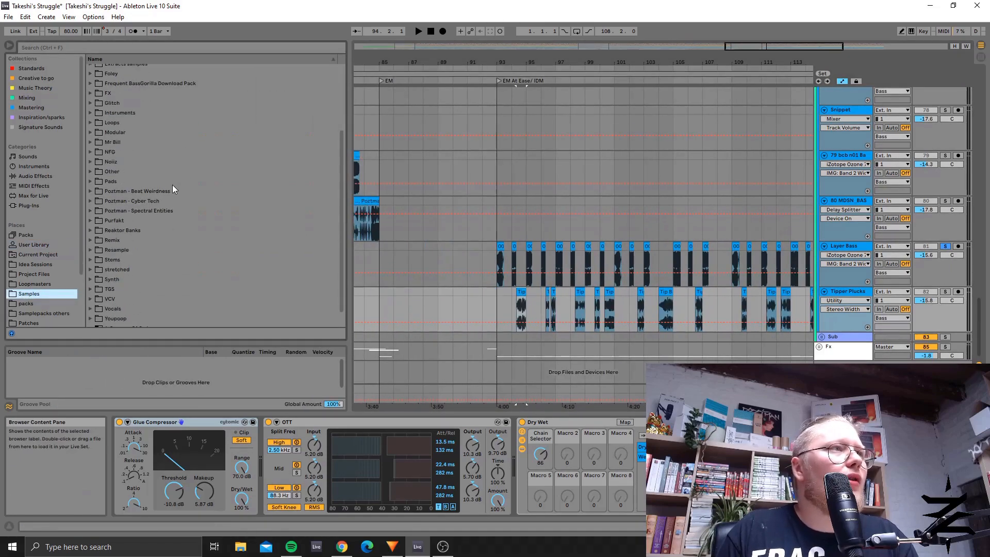
pyautogui.click(93, 143)
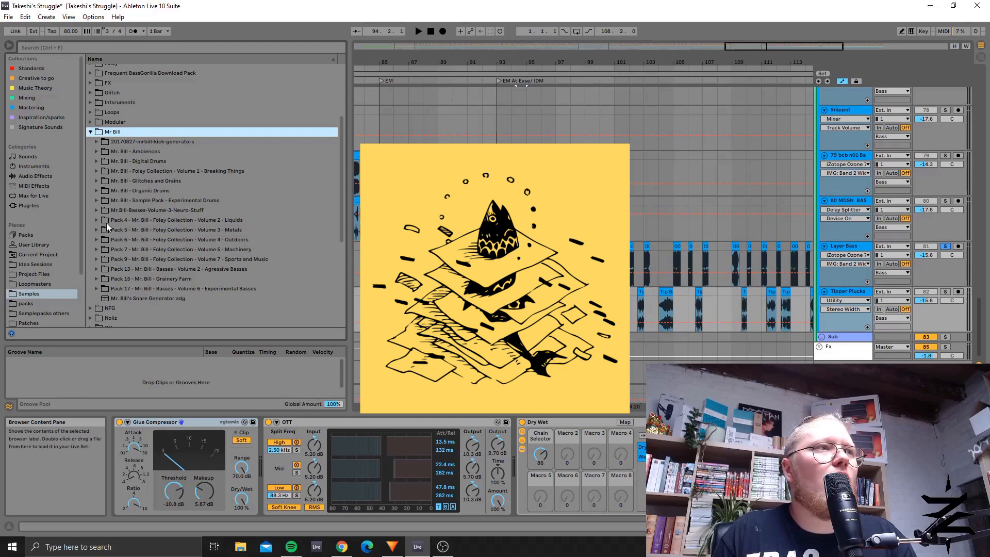
pyautogui.click(154, 289)
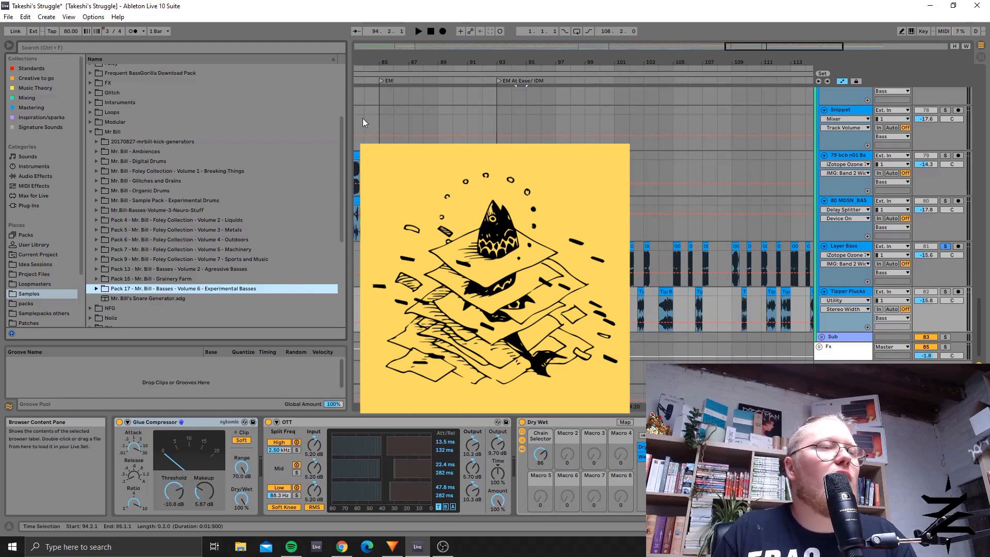
pyautogui.moveTo(350, 101); pyautogui.dragTo(190, 100)
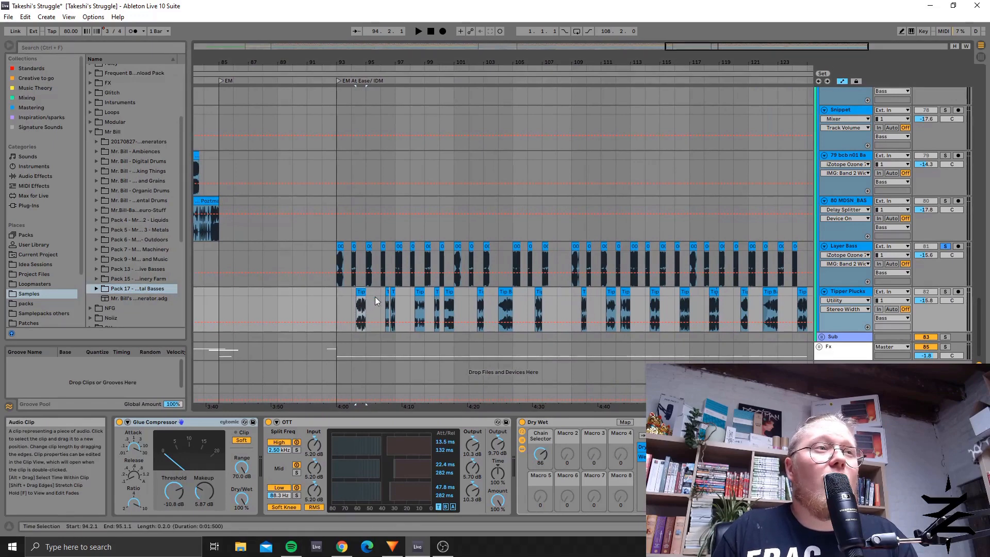
# Step: Check the Tipper Plucks clips at bars 96 and 94 along with the track's Dry Wet and OTT devices
pyautogui.click(391, 292)
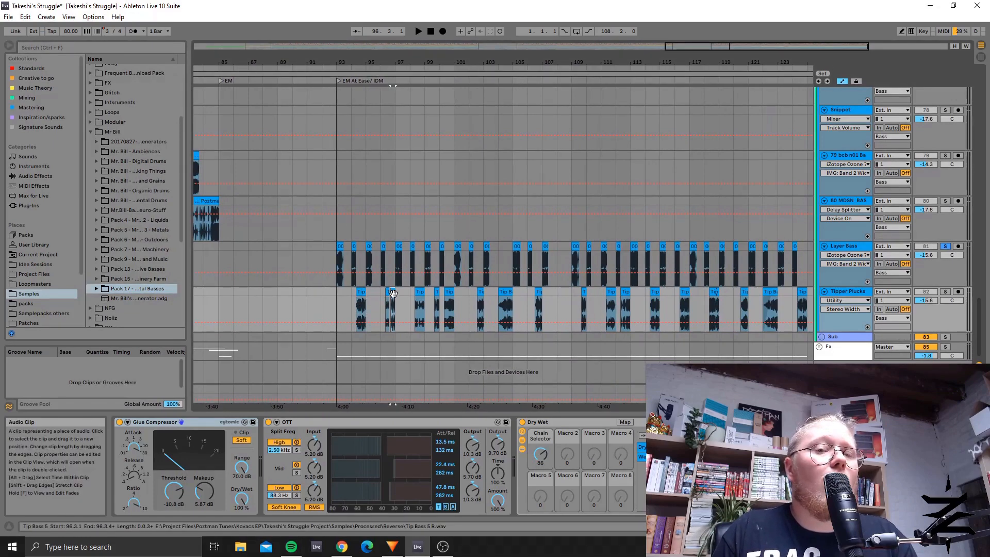
pyautogui.click(361, 293)
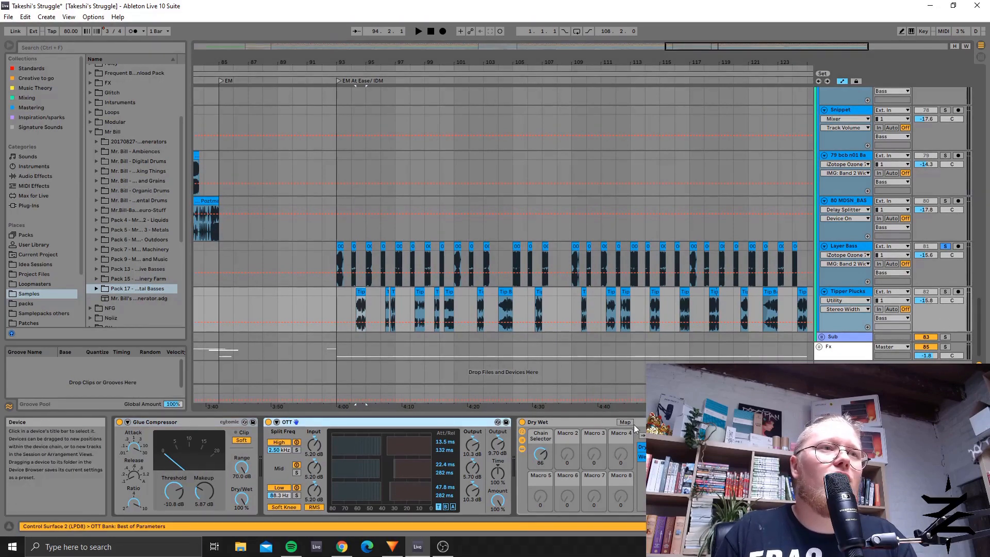
pyautogui.click(574, 425)
pyautogui.click(363, 421)
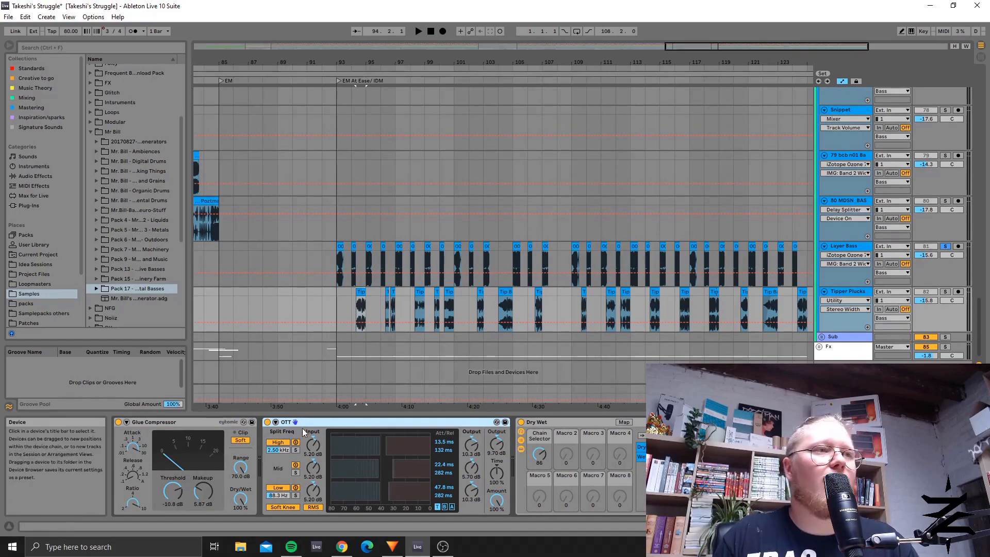
# Step: Compare the Dry and Wet chains of the Tipper Plucks Dry Wet rack and view the Auto Filter inside
pyautogui.click(545, 454)
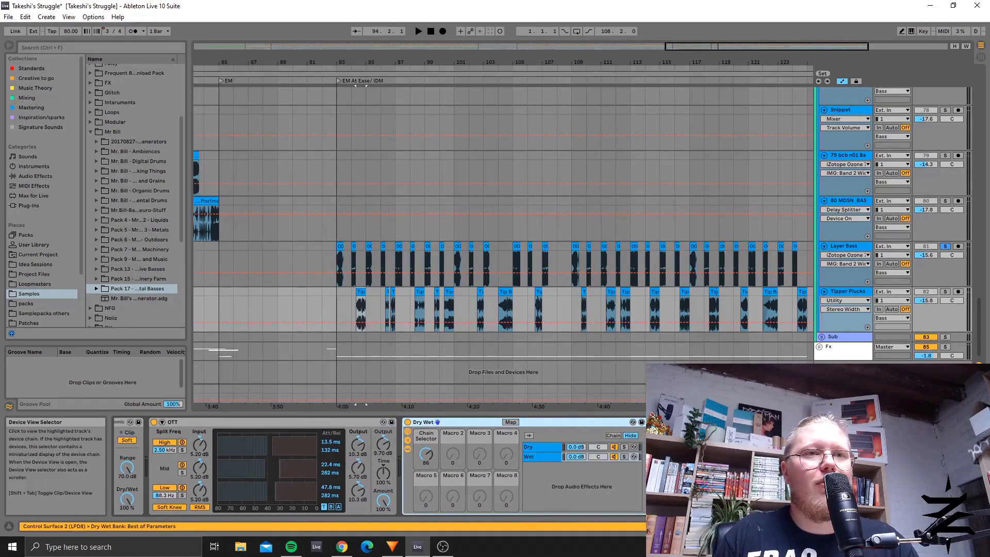
pyautogui.click(534, 458)
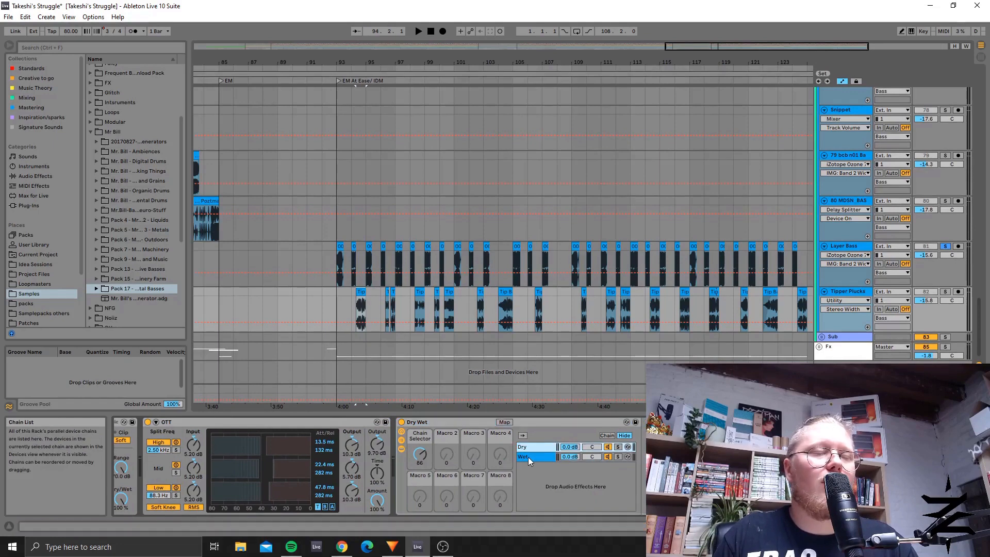
pyautogui.click(532, 446)
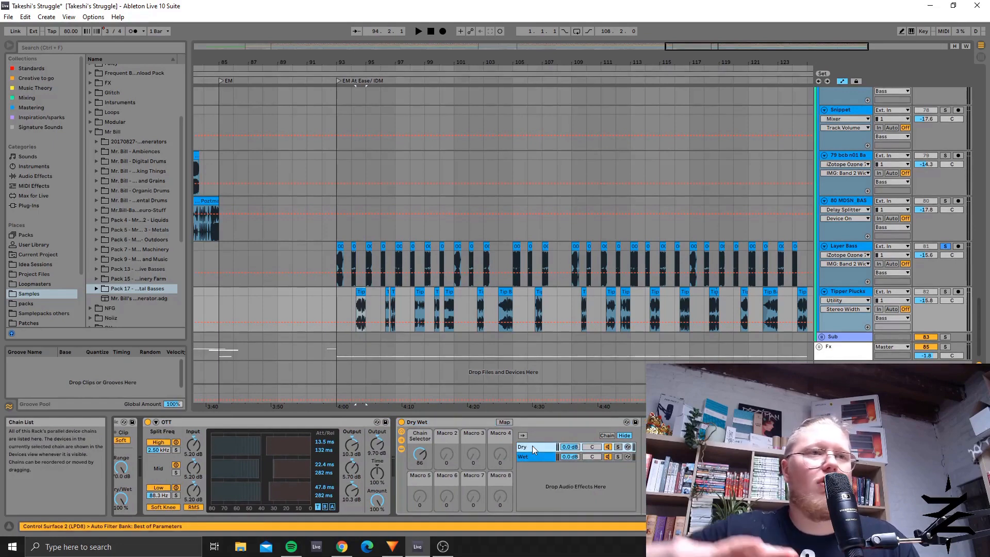
pyautogui.keyDown('shift'); pyautogui.click(530, 457); pyautogui.keyUp('shift')
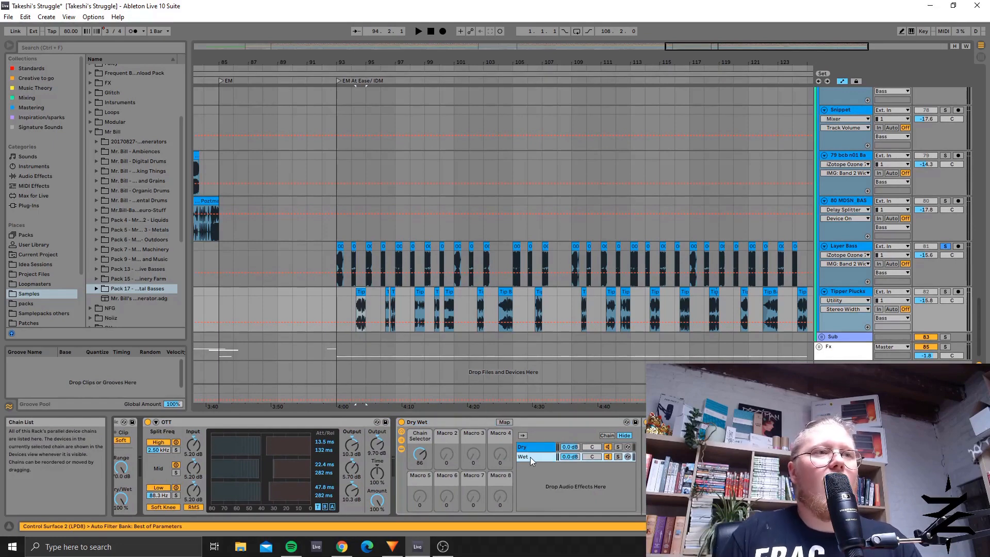
pyautogui.click(595, 422)
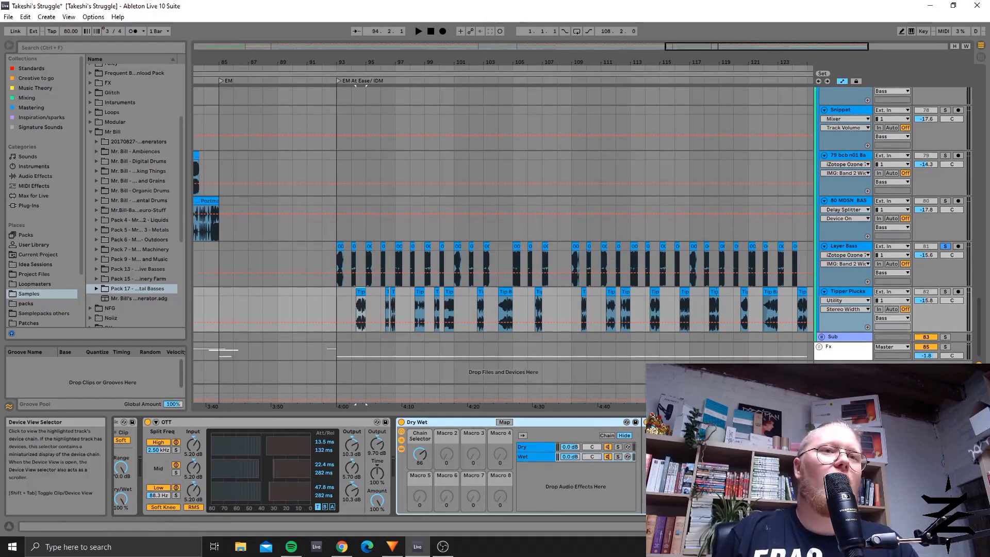
pyautogui.hscroll(3, 542, 467)
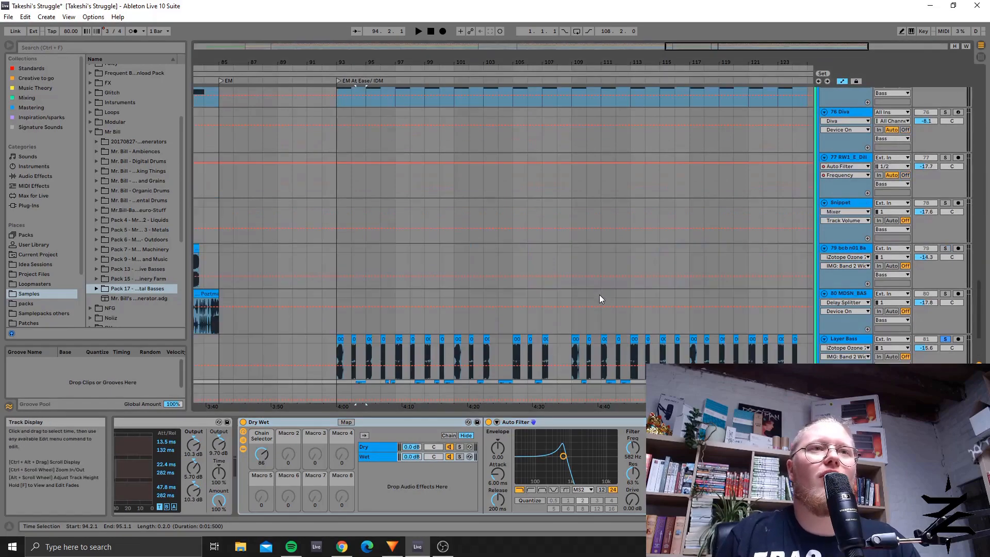
# Step: Select the Sub group and the 75 Zebra2 bass track to view its device chain against the whole arrangement
pyautogui.moveTo(742, 46); pyautogui.dragTo(722, 7)
pyautogui.click(835, 335)
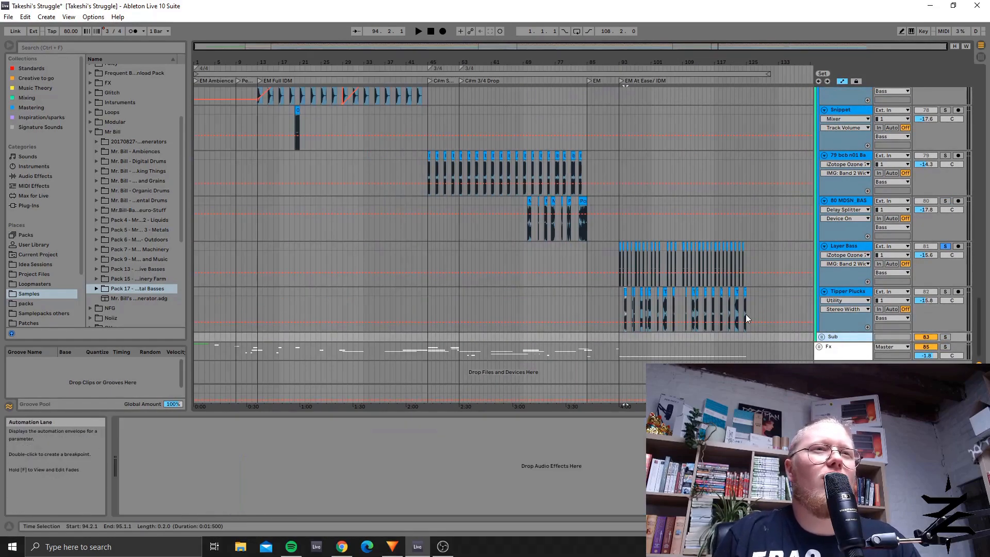
pyautogui.scroll(10, 743, 314)
pyautogui.scroll(3, 758, 227)
pyautogui.scroll(-1, 770, 264)
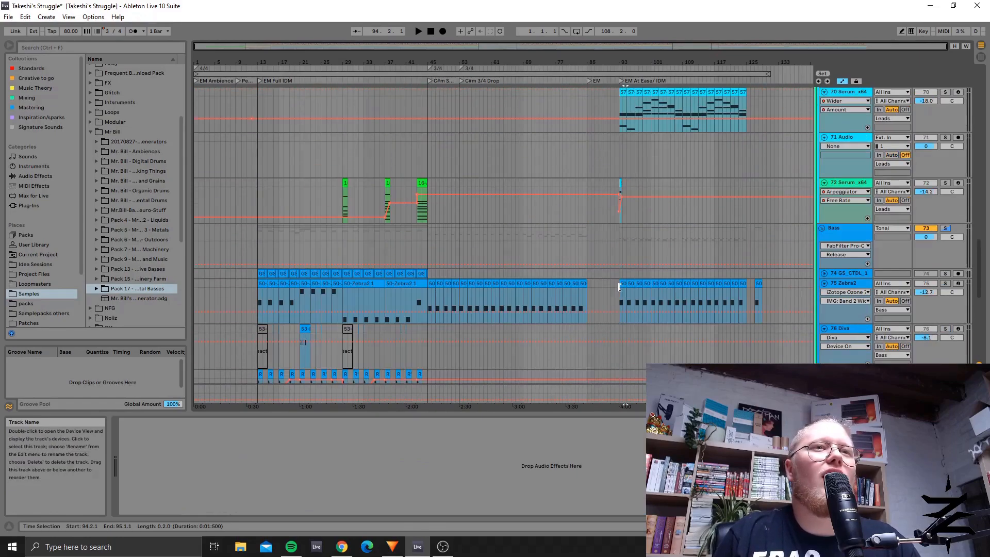
pyautogui.click(858, 281)
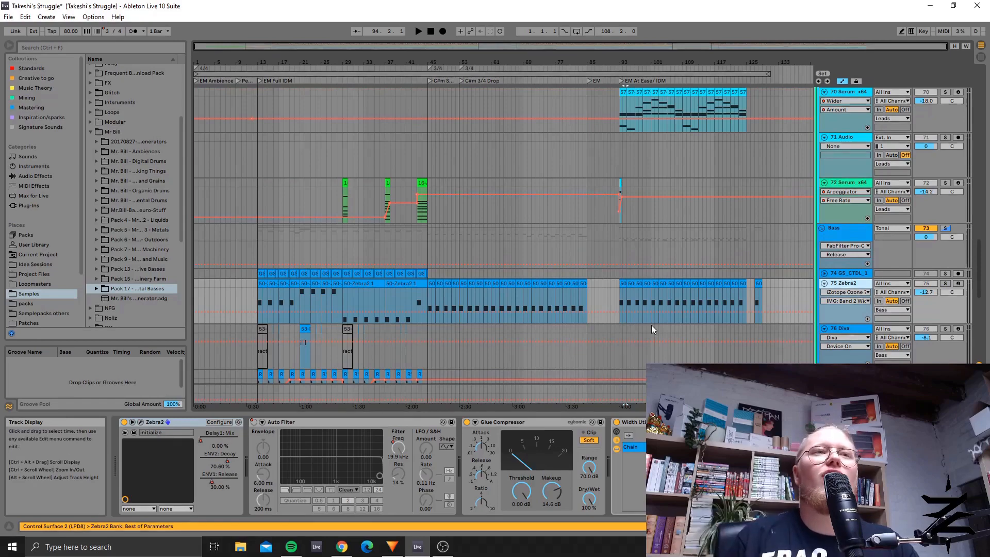
# Step: Fold the Leads and Bass groups in the arrangement
pyautogui.scroll(10, 887, 154)
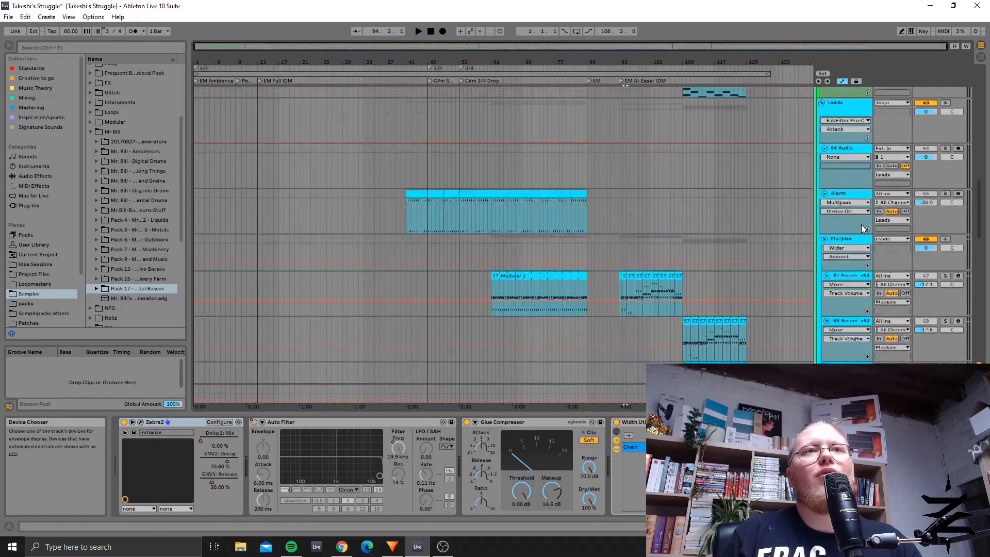
pyautogui.moveTo(981, 205); pyautogui.dragTo(981, 195)
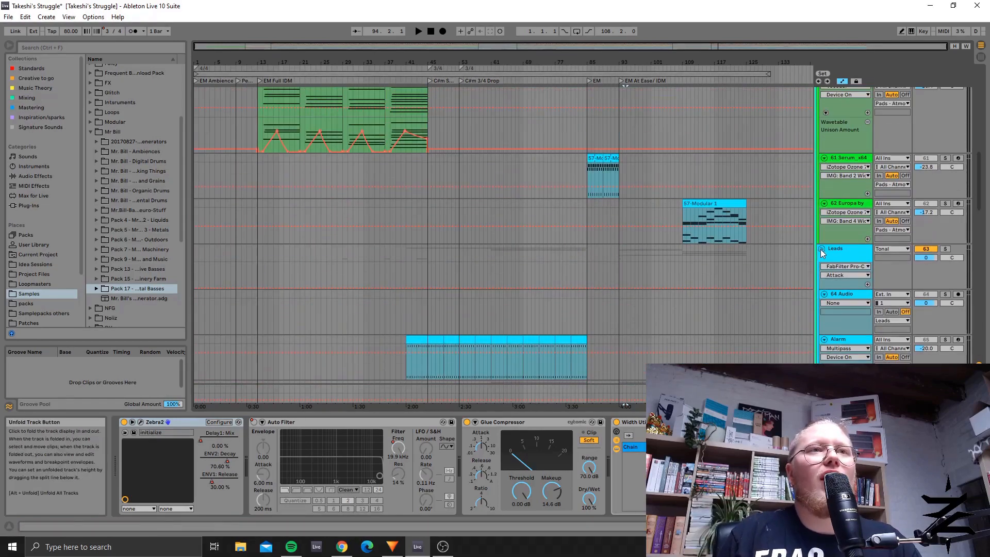
pyautogui.click(822, 250)
pyautogui.scroll(-3, 785, 298)
pyautogui.click(822, 164)
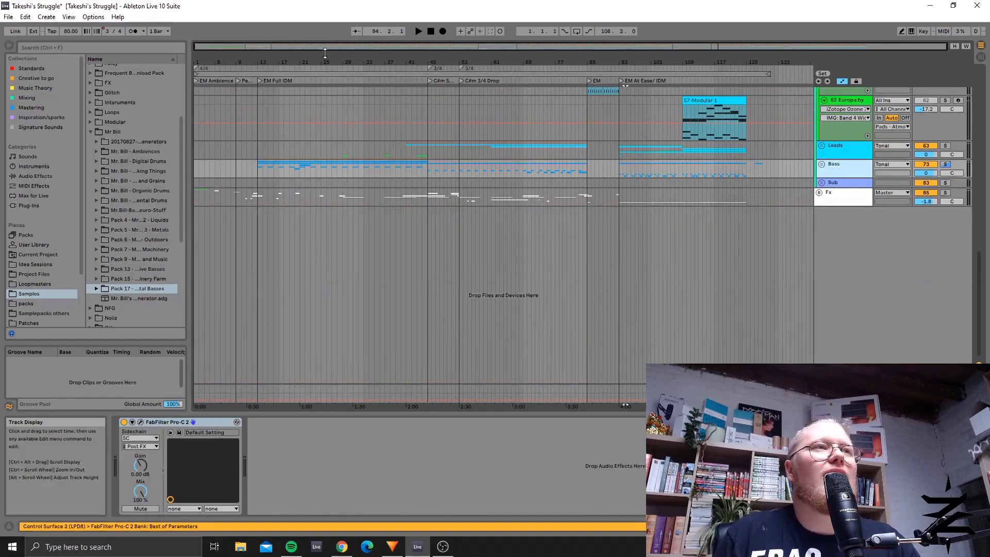
# Step: Unfold the Fx group and look over its tracks down to the Texture group
pyautogui.scroll(3, 799, 240)
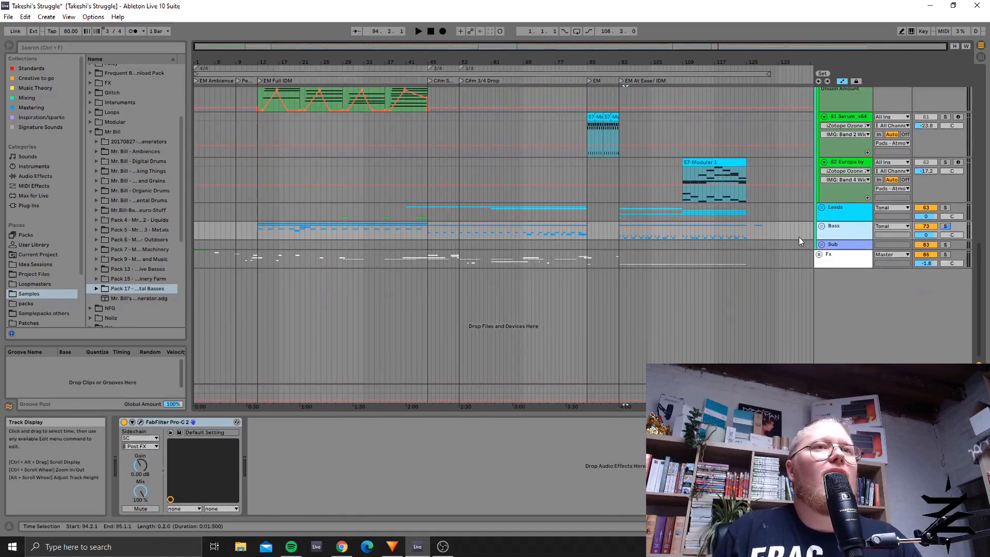
pyautogui.click(819, 254)
pyautogui.scroll(-5, 818, 256)
pyautogui.scroll(-3, 442, 207)
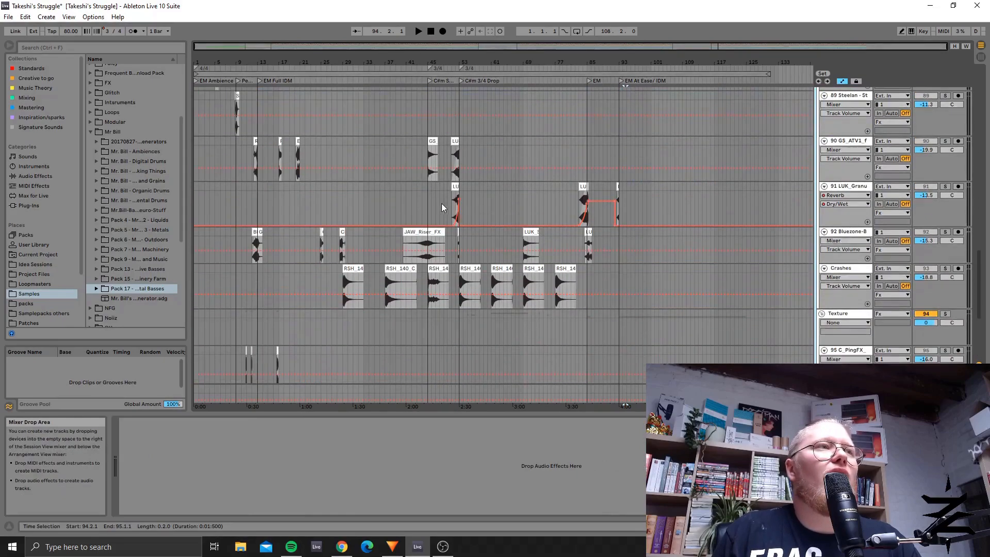
pyautogui.scroll(3, 444, 210)
pyautogui.scroll(3, 512, 237)
pyautogui.scroll(-2, 512, 238)
pyautogui.scroll(-10, 512, 237)
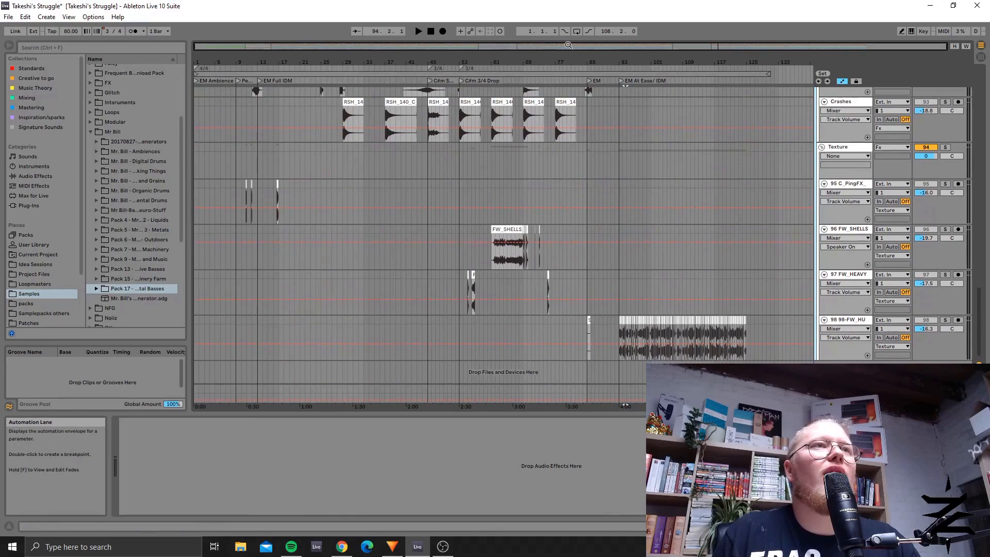
# Step: Place the insert marker at bar 29, at the start of the first clip on the Crashes track
pyautogui.moveTo(568, 45); pyautogui.dragTo(468, 169)
pyautogui.scroll(6, 471, 175)
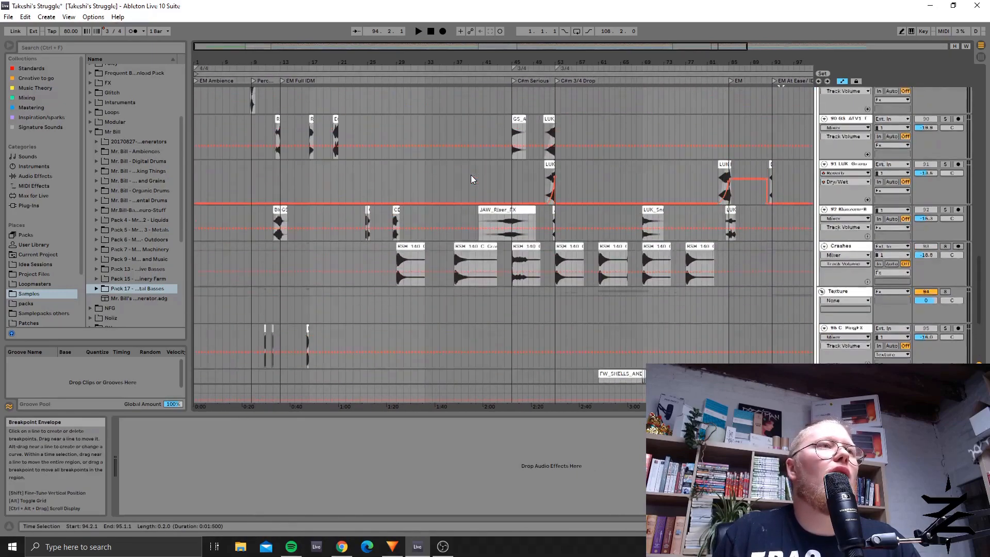
pyautogui.scroll(4, 471, 175)
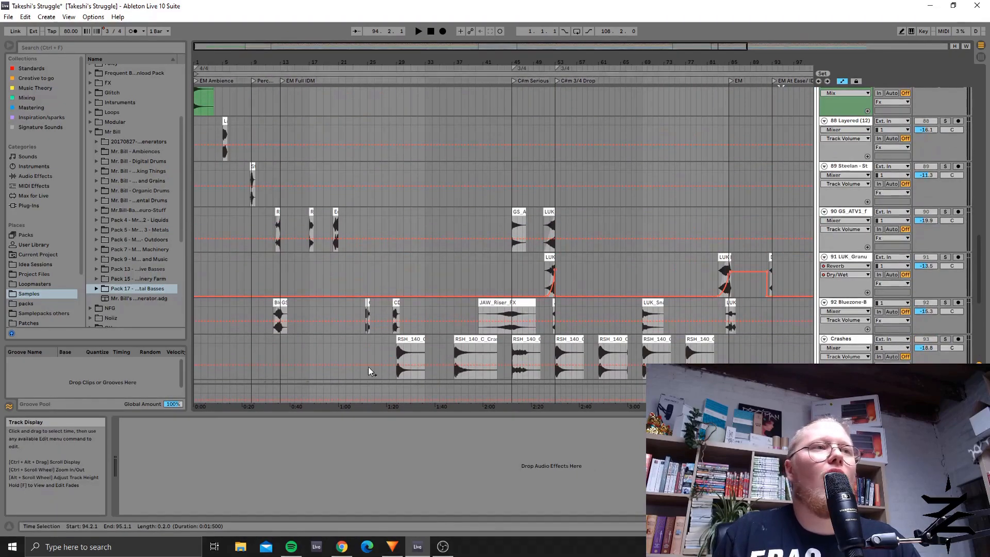
pyautogui.click(398, 352)
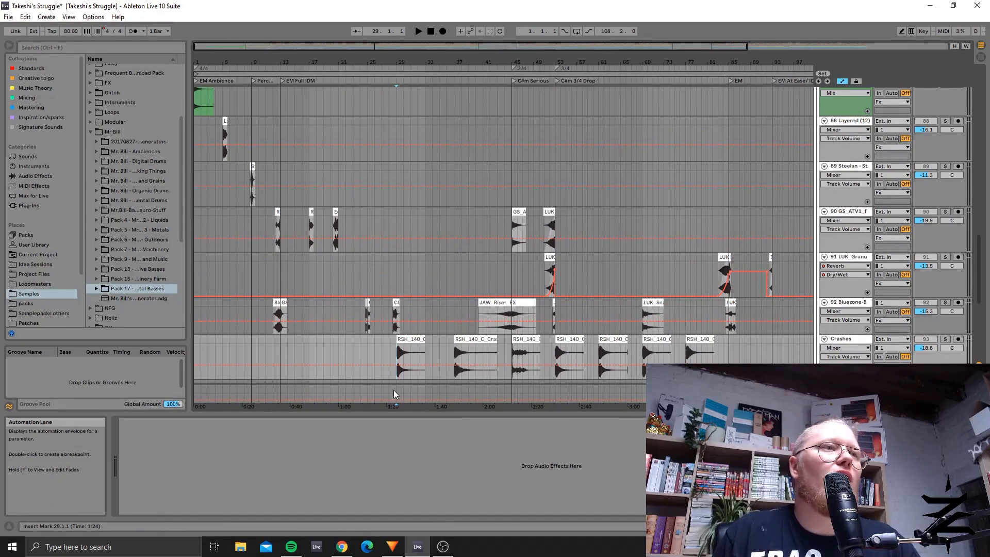
# Step: Audition the 98 FW_HU texture track soloed from bar 93, at the EM At Ease/ IDM locator, then unsolo it and stop playback
pyautogui.scroll(-5, 598, 192)
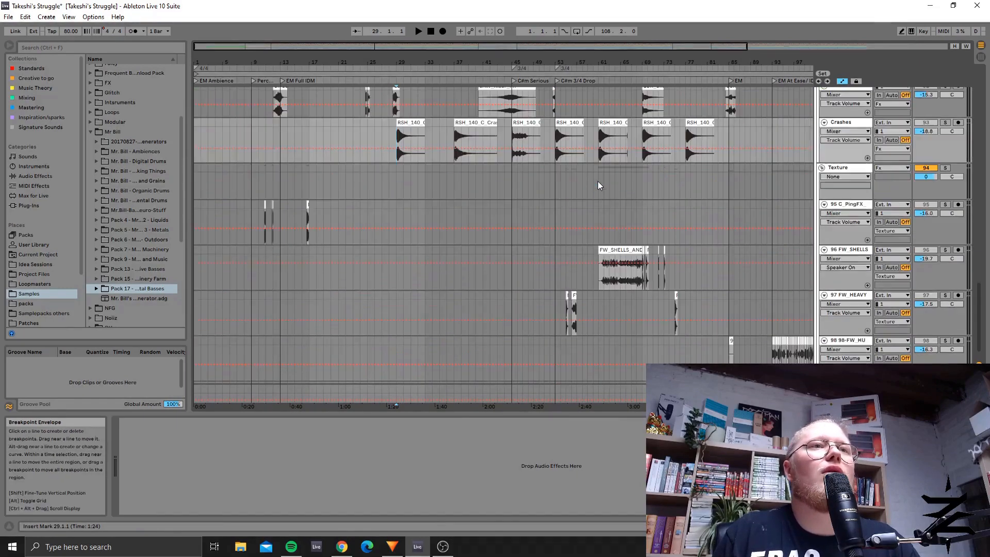
pyautogui.moveTo(592, 62); pyautogui.dragTo(127, 101)
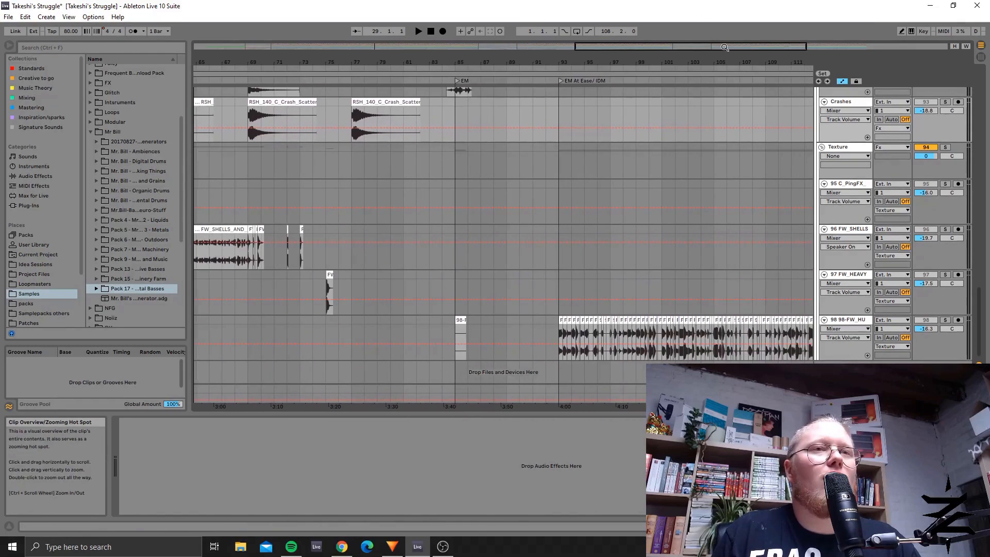
pyautogui.click(849, 320)
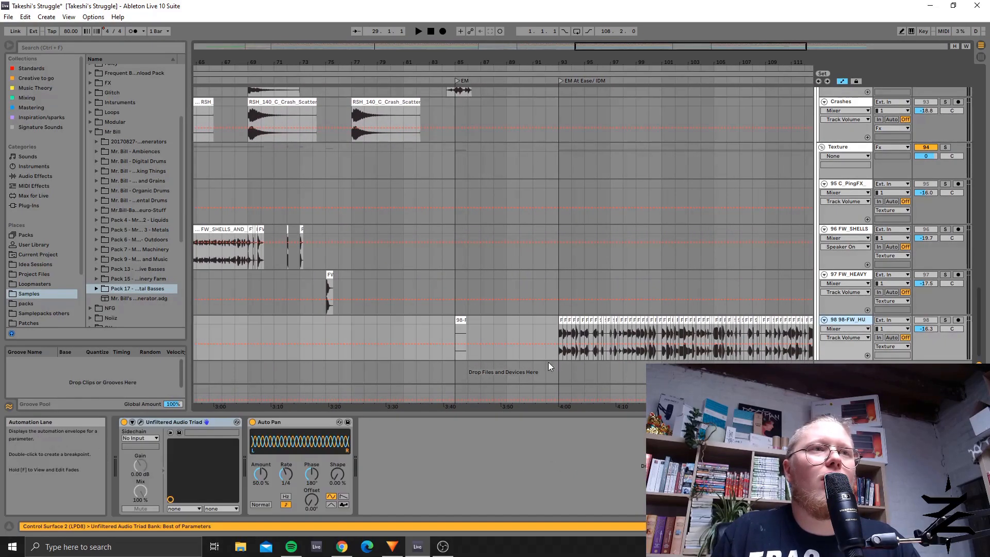
pyautogui.click(946, 320)
pyautogui.press('space')
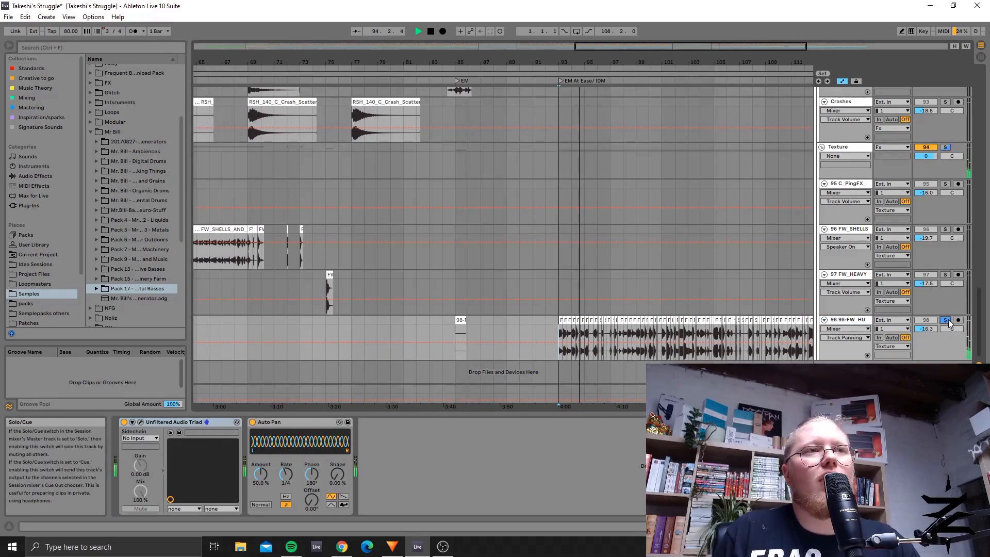
pyautogui.click(947, 320)
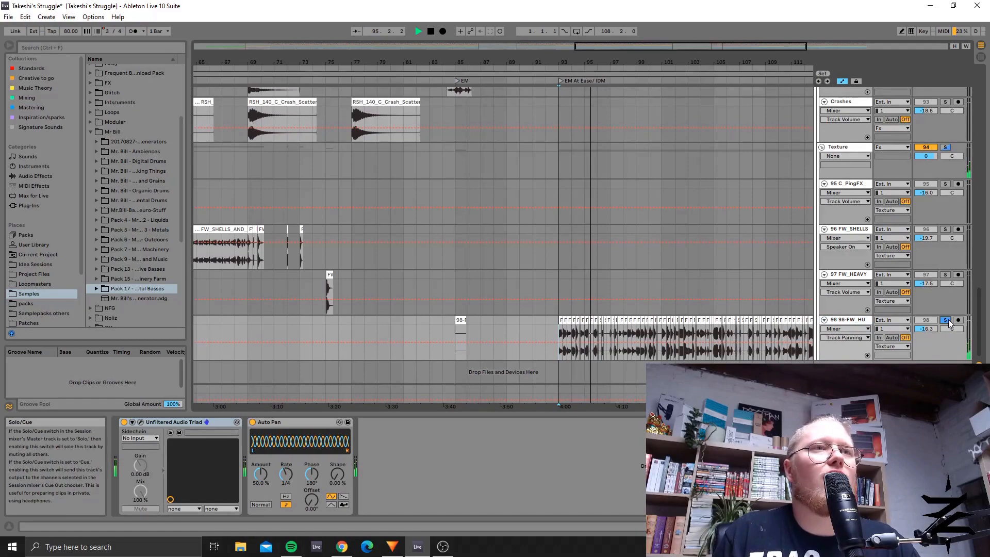
pyautogui.press('space')
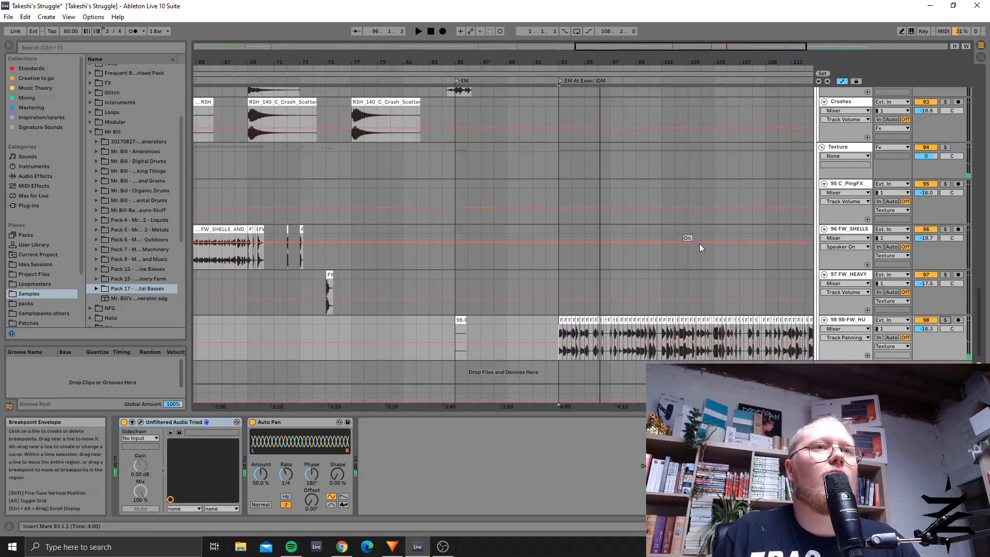
# Step: Fold the top-level Fx group in the arrangement
pyautogui.scroll(10, 722, 237)
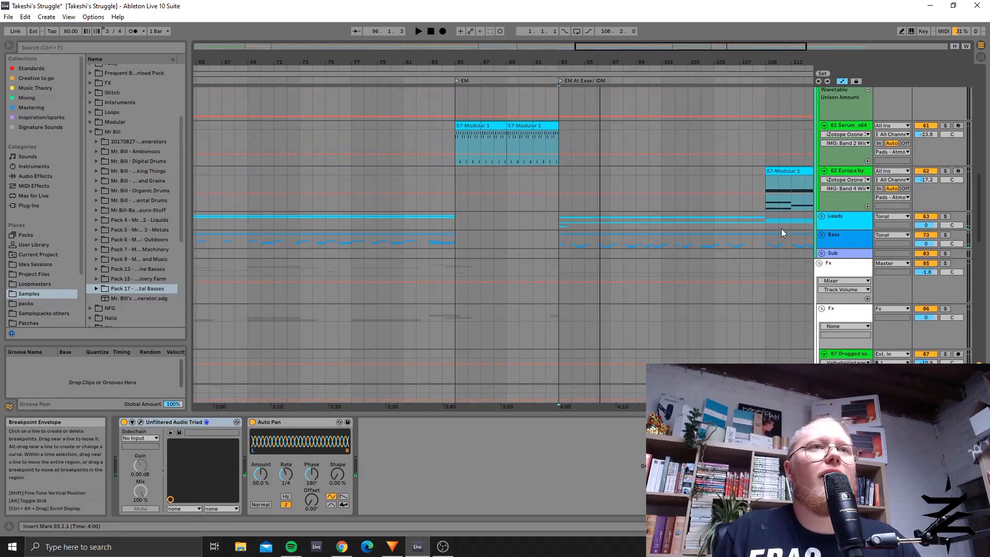
pyautogui.click(819, 263)
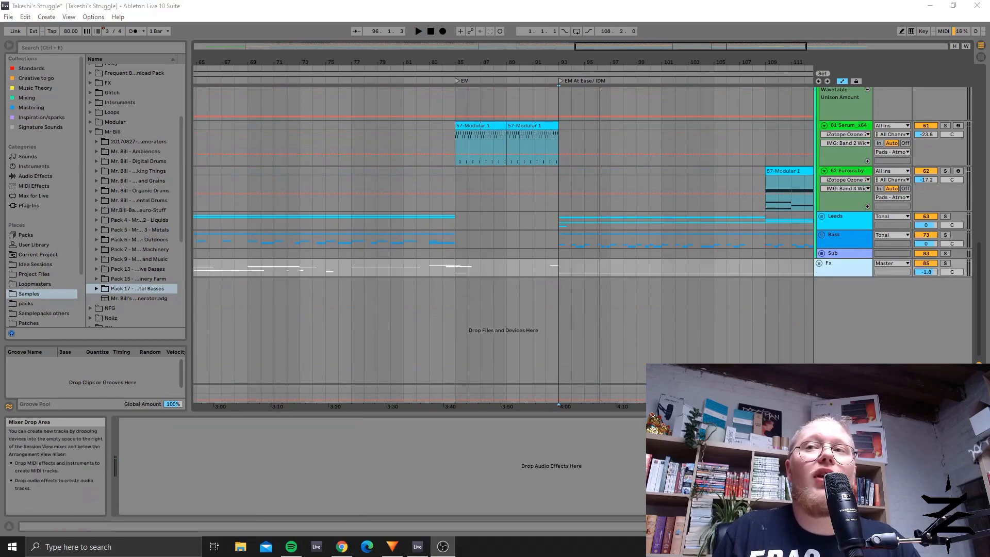